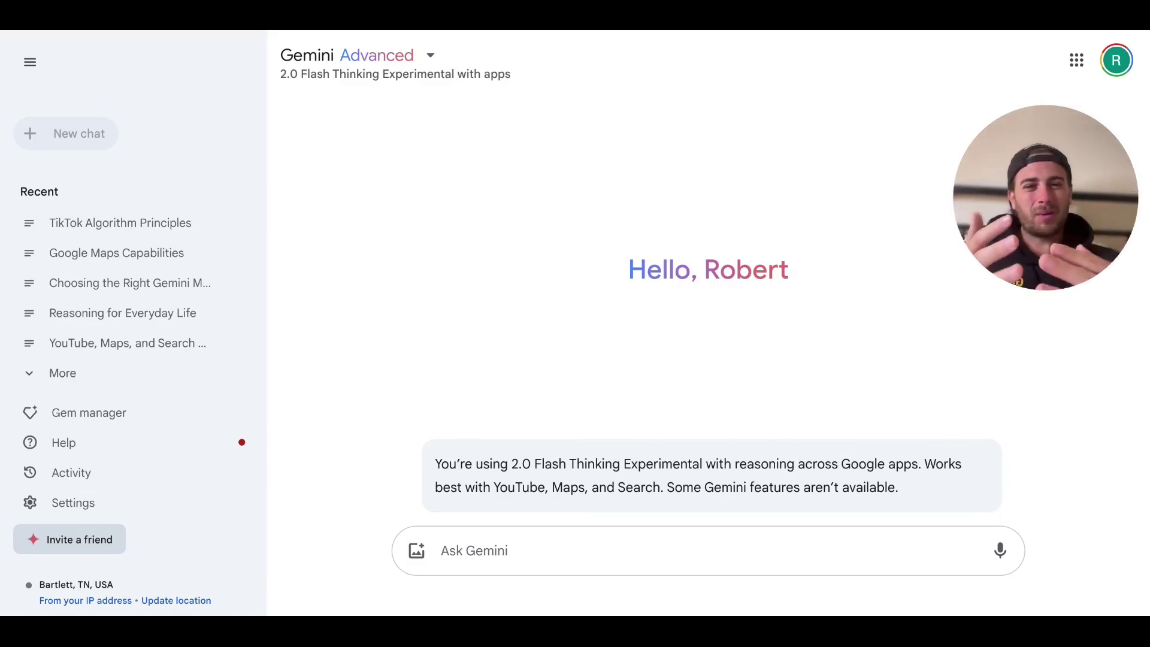
Ask Gemini to look up the most recent YouTube videos about the TikTok algorithm and give the 5 principles they all have in common.
{"action": "left_click", "coordinate": [497, 546]}
{"action": "type", "text": "I want you to look up the most recent youtube videos about the tiktok algorithm and give me the 5 principles that they all have in common"}
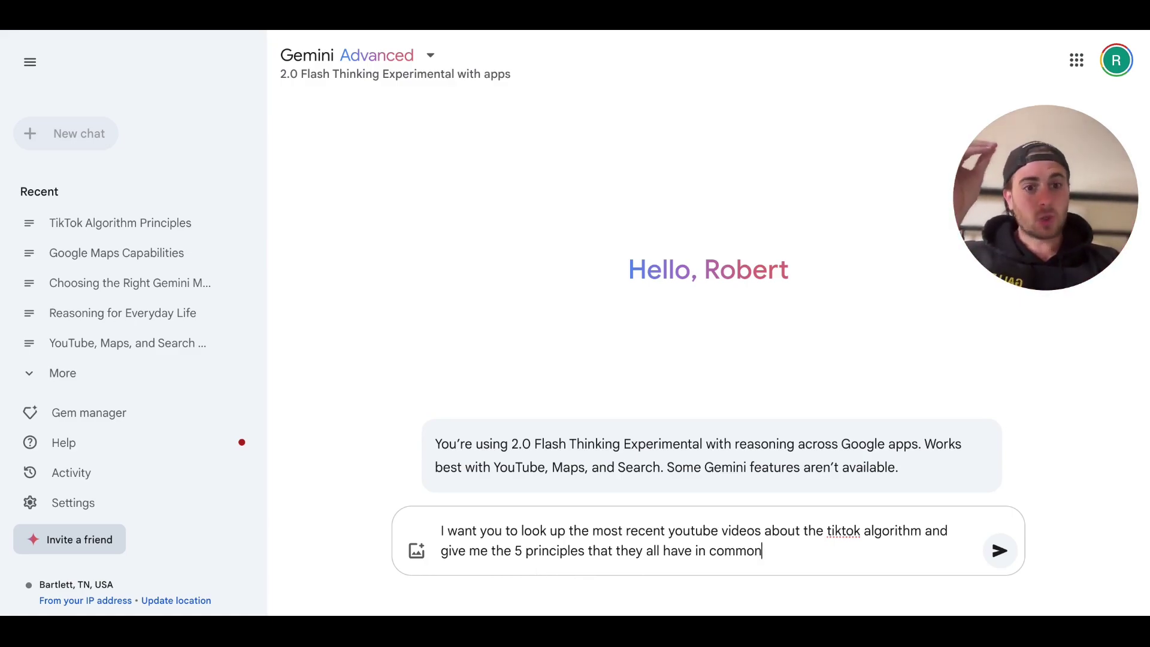
{"action": "key", "text": "Return"}
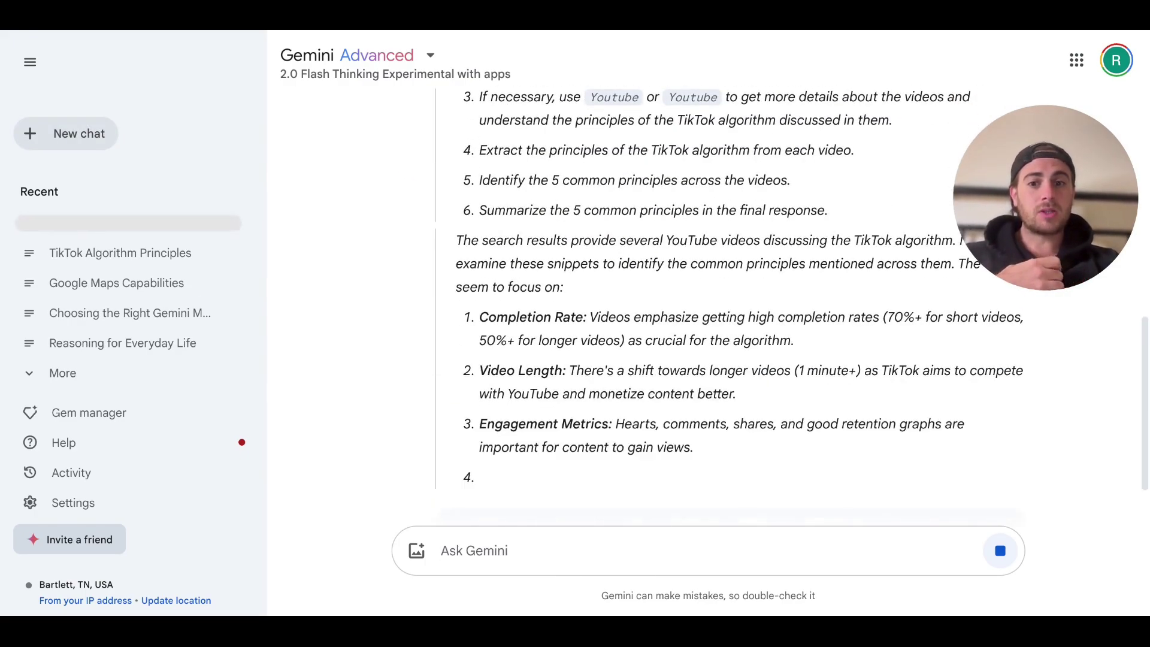
Read through the displayed reasoning and the five common TikTok algorithm principles in the answer.
{"action": "scroll", "coordinate": [750, 322], "scroll_direction": "up", "scroll_amount": 7}
{"action": "scroll", "coordinate": [707, 299], "scroll_direction": "up", "scroll_amount": 3}
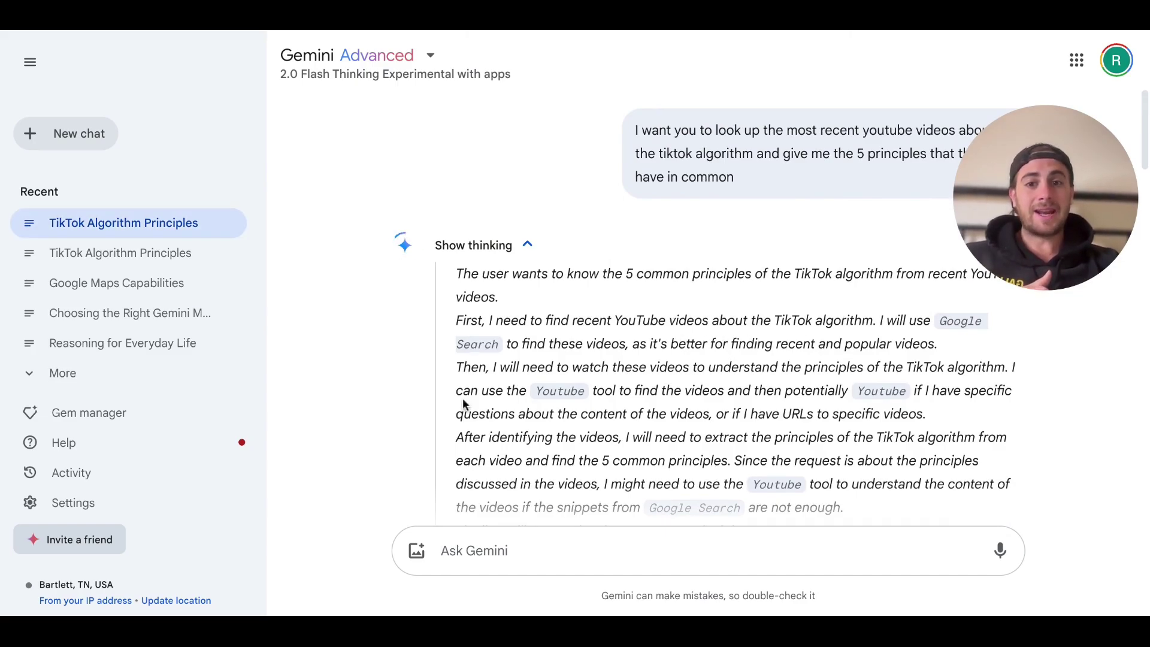
{"action": "scroll", "coordinate": [626, 405], "scroll_direction": "down", "scroll_amount": 1}
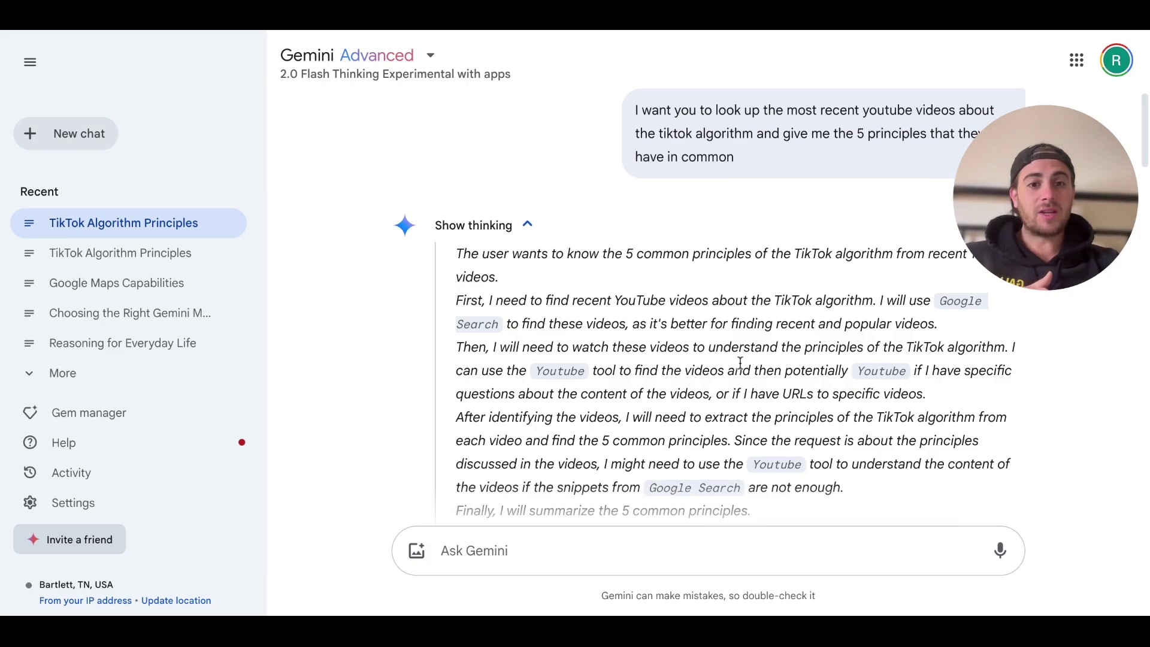
{"action": "scroll", "coordinate": [851, 371], "scroll_direction": "down", "scroll_amount": 1}
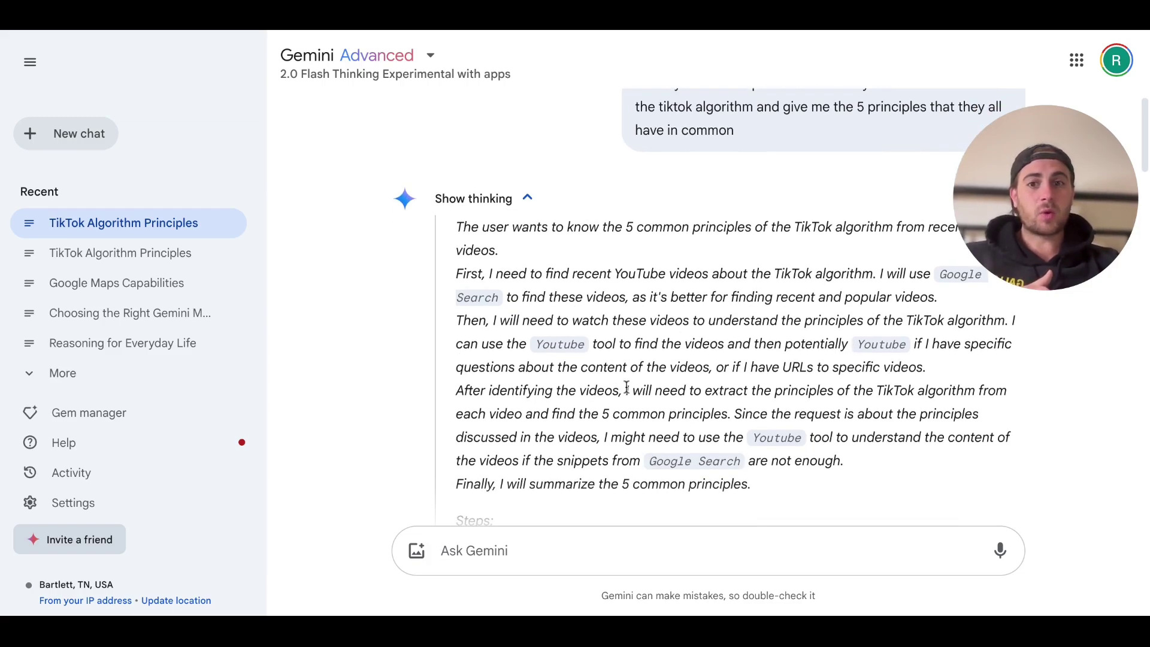
{"action": "scroll", "coordinate": [627, 389], "scroll_direction": "down", "scroll_amount": 2}
{"action": "scroll", "coordinate": [627, 387], "scroll_direction": "up", "scroll_amount": 1}
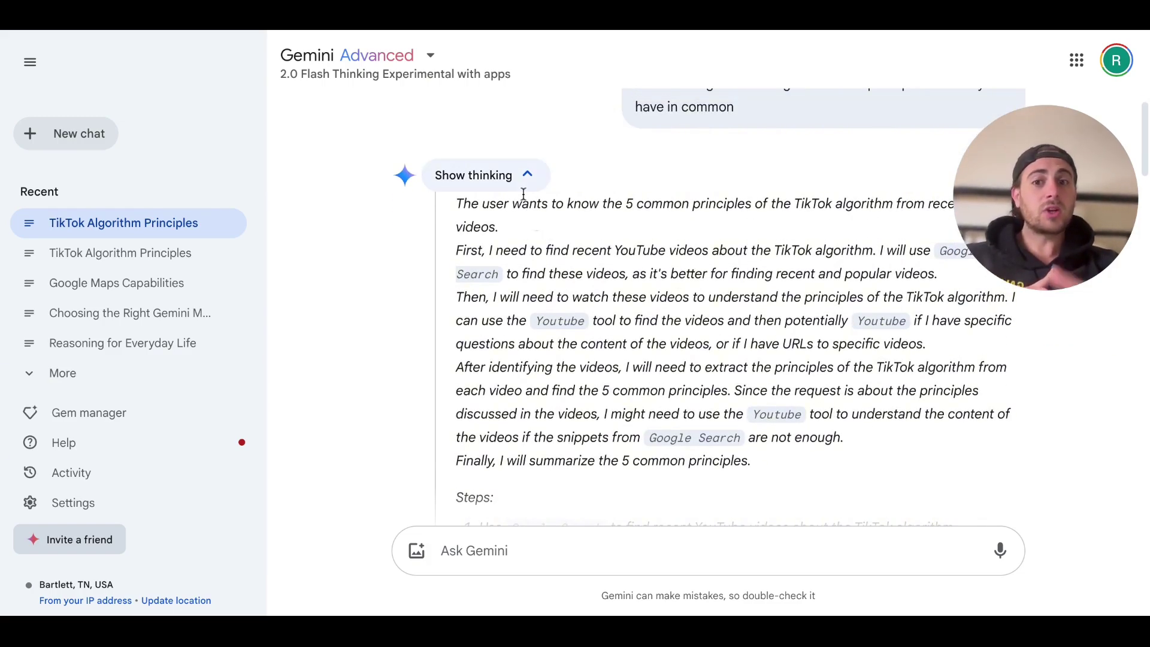
{"action": "scroll", "coordinate": [523, 194], "scroll_direction": "down", "scroll_amount": 15}
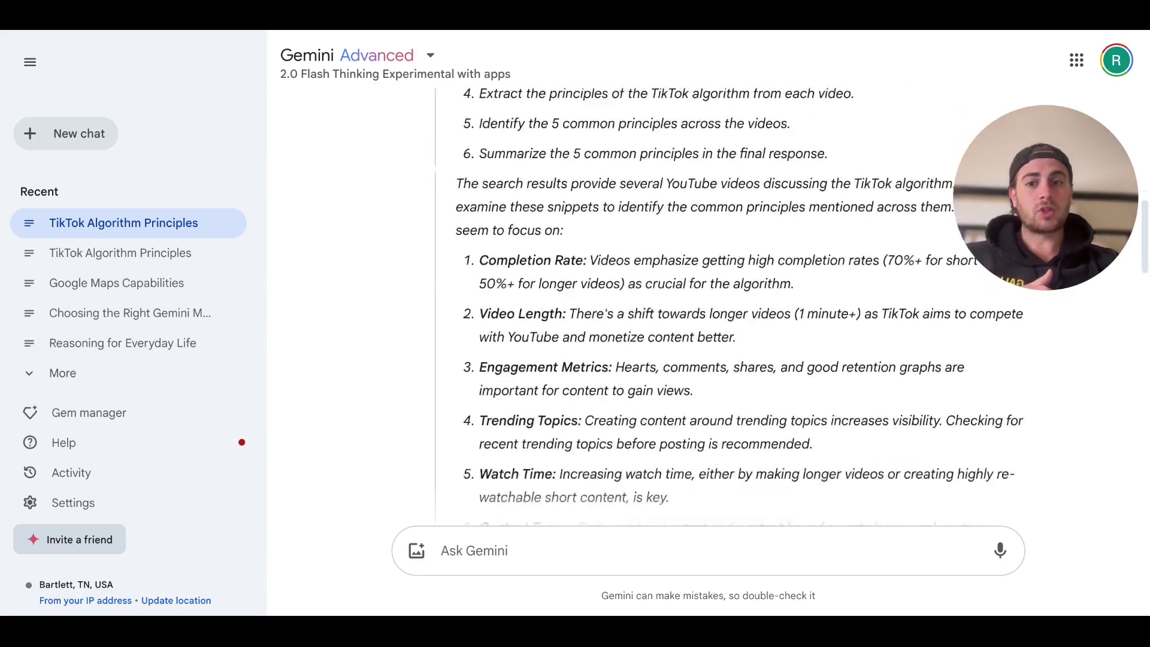
{"action": "scroll", "coordinate": [548, 124], "scroll_direction": "down", "scroll_amount": 4}
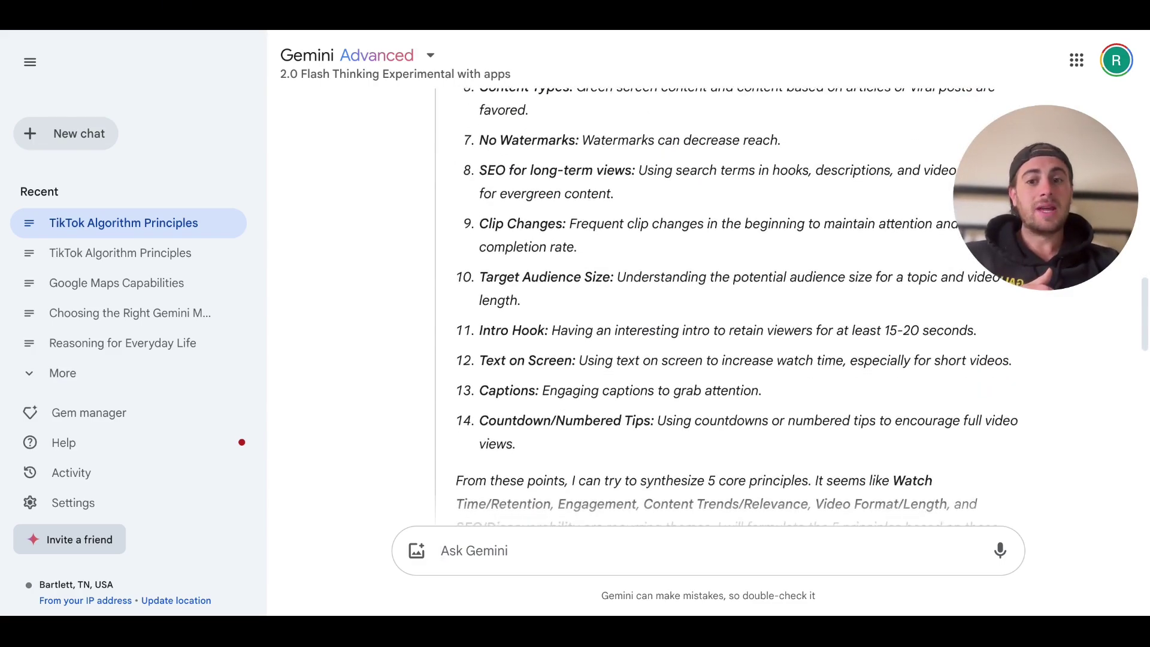
{"action": "scroll", "coordinate": [518, 360], "scroll_direction": "up", "scroll_amount": 10}
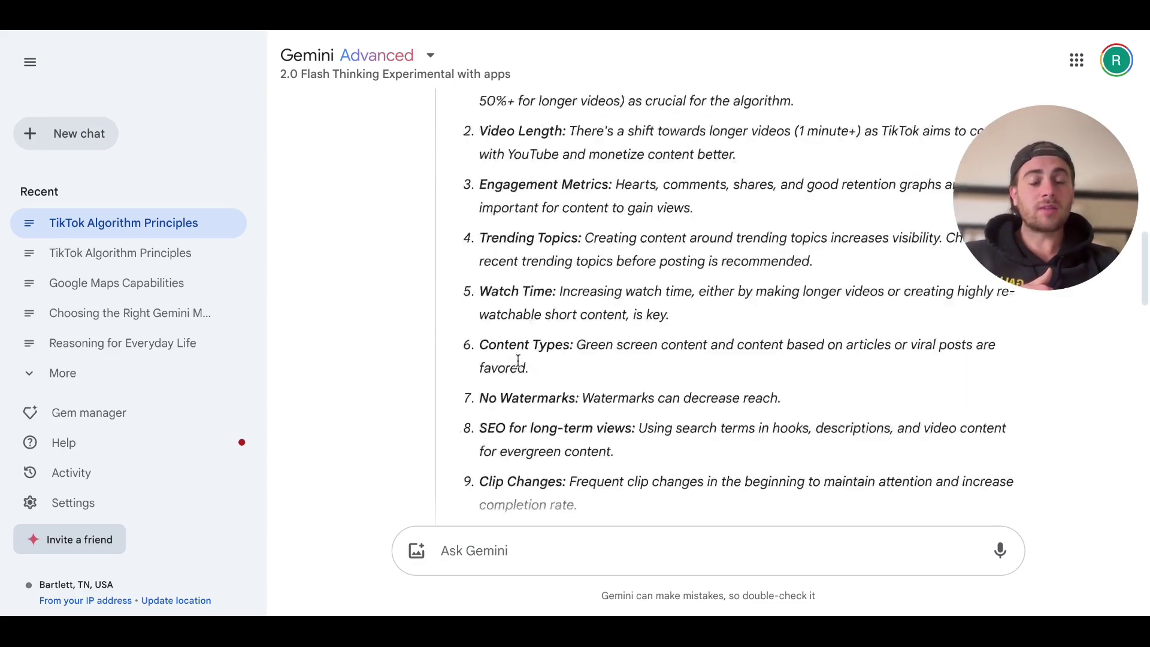
{"action": "scroll", "coordinate": [739, 306], "scroll_direction": "down", "scroll_amount": 5}
{"action": "scroll", "coordinate": [729, 306], "scroll_direction": "down", "scroll_amount": 7}
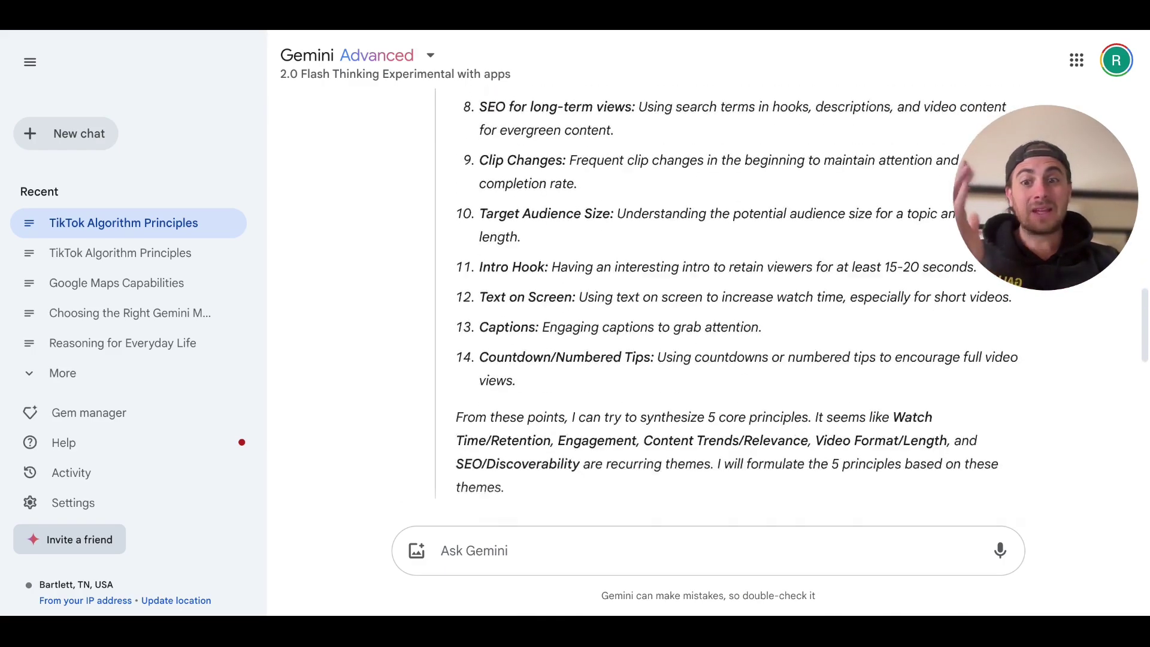
{"action": "scroll", "coordinate": [729, 306], "scroll_direction": "down", "scroll_amount": 5}
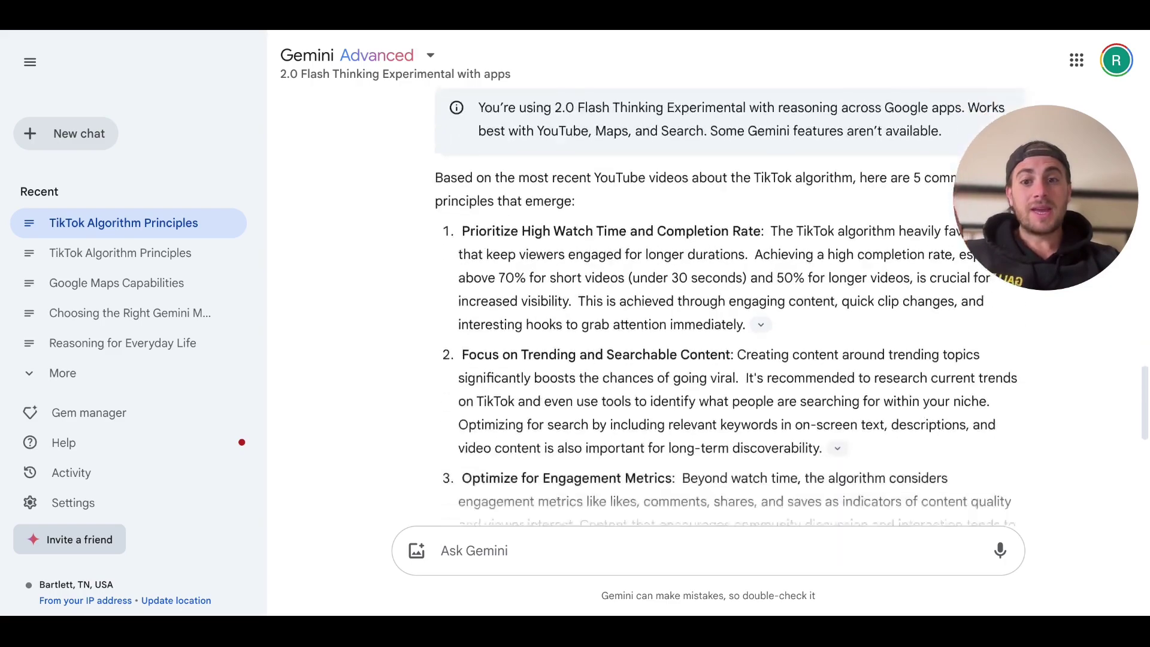
{"action": "scroll", "coordinate": [730, 306], "scroll_direction": "down", "scroll_amount": 3}
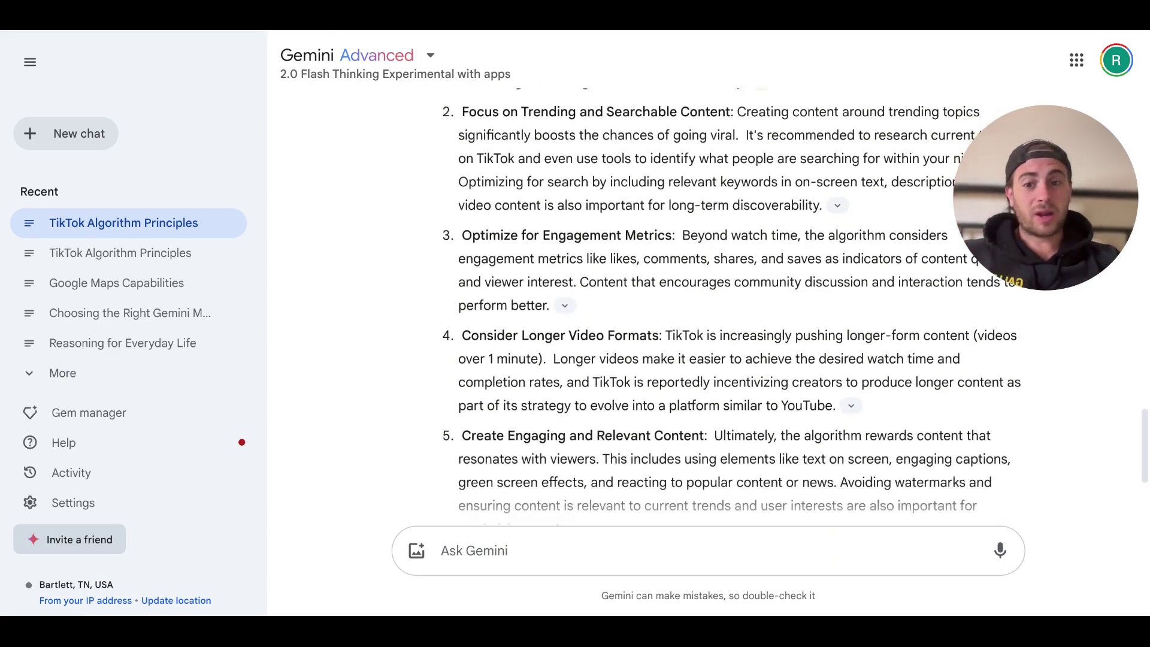
{"action": "scroll", "coordinate": [729, 307], "scroll_direction": "down", "scroll_amount": 1}
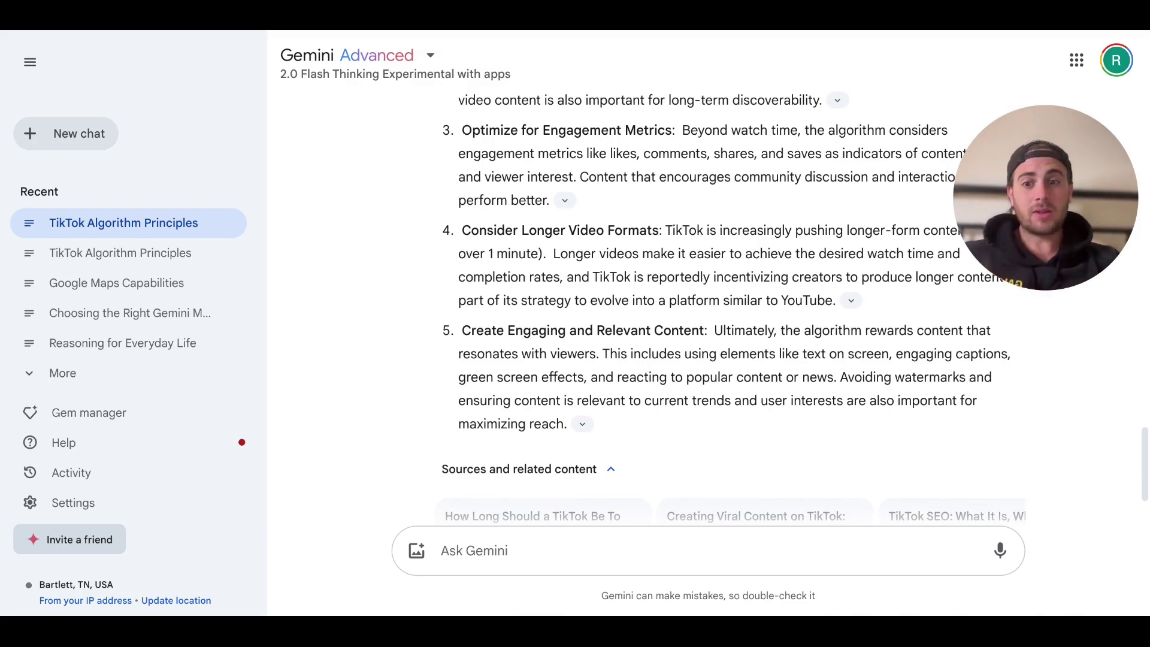
Ask "find me youtube videos about super bowl predictions" in the same chat.
{"action": "type", "text": "find"}
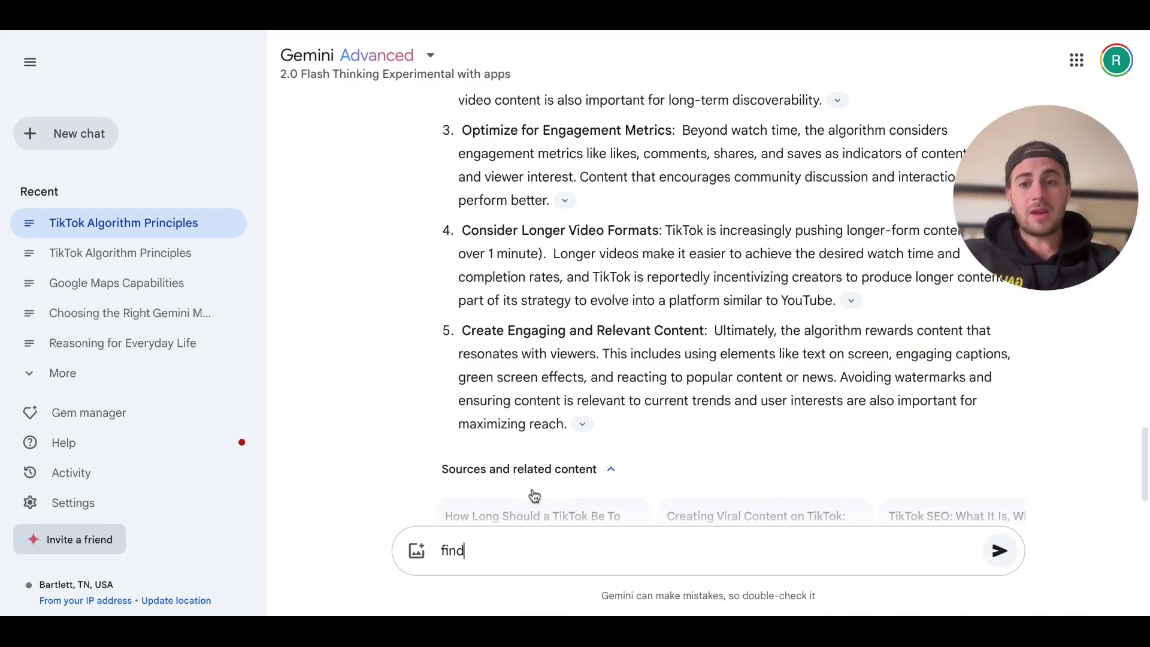
{"action": "type", "text": " me youtube videos about super bowl predictions"}
{"action": "key", "text": "Return"}
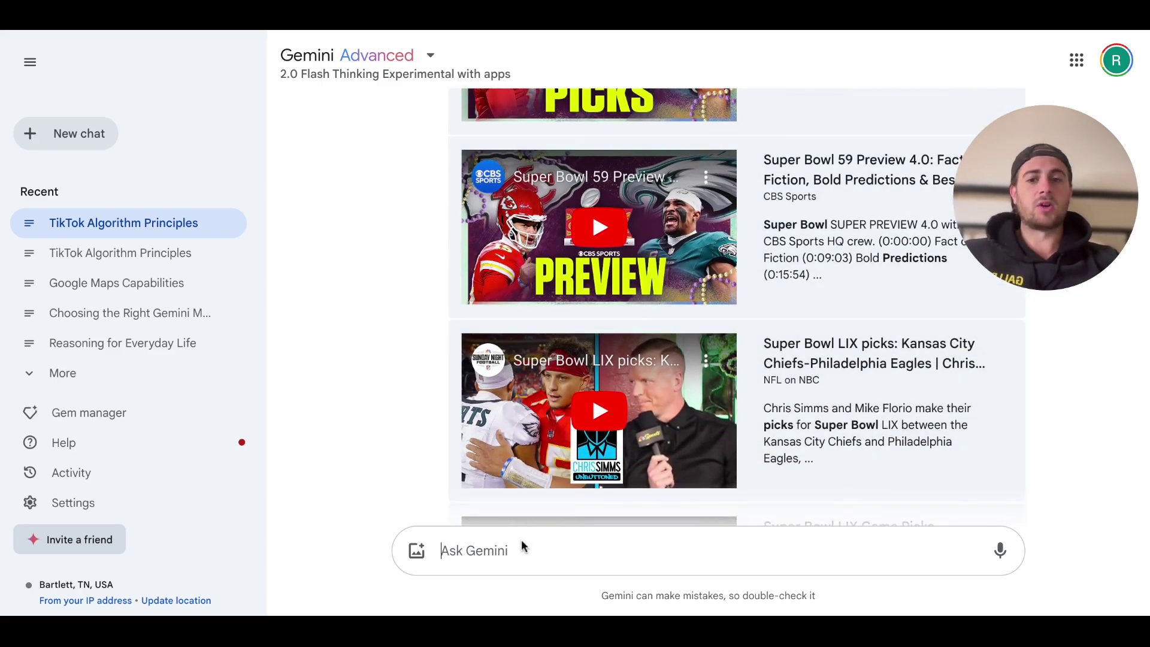
Ask "what are they saying" about the listed Super Bowl prediction videos.
{"action": "type", "text": "what are the"}
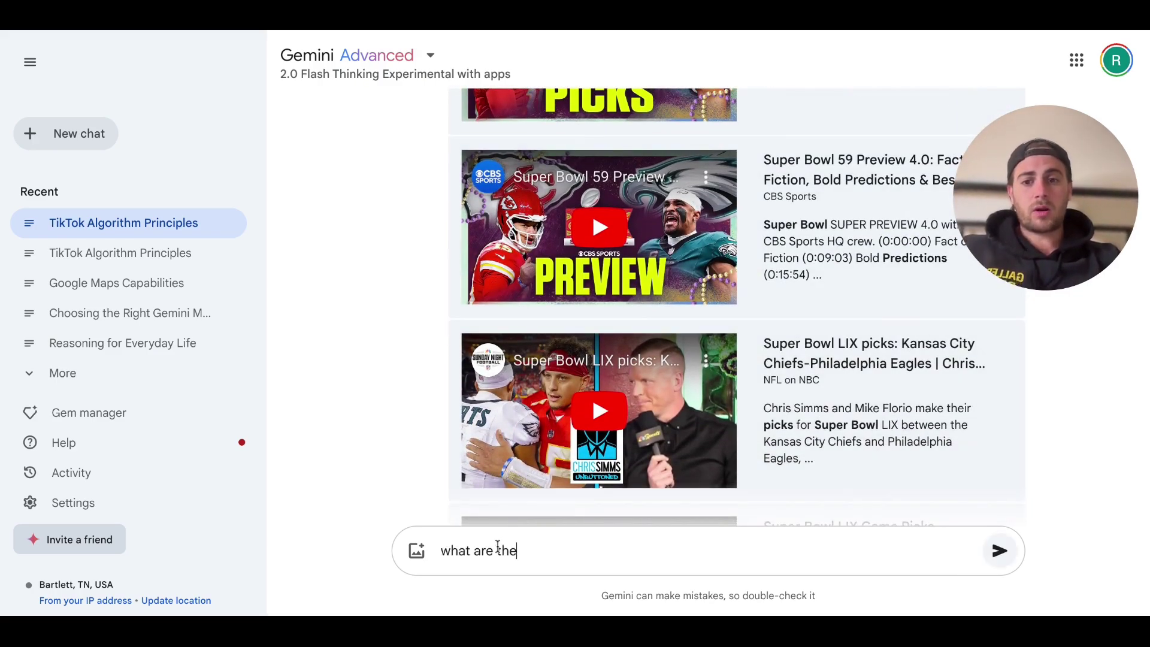
{"action": "type", "text": "y saying"}
{"action": "key", "text": "Return"}
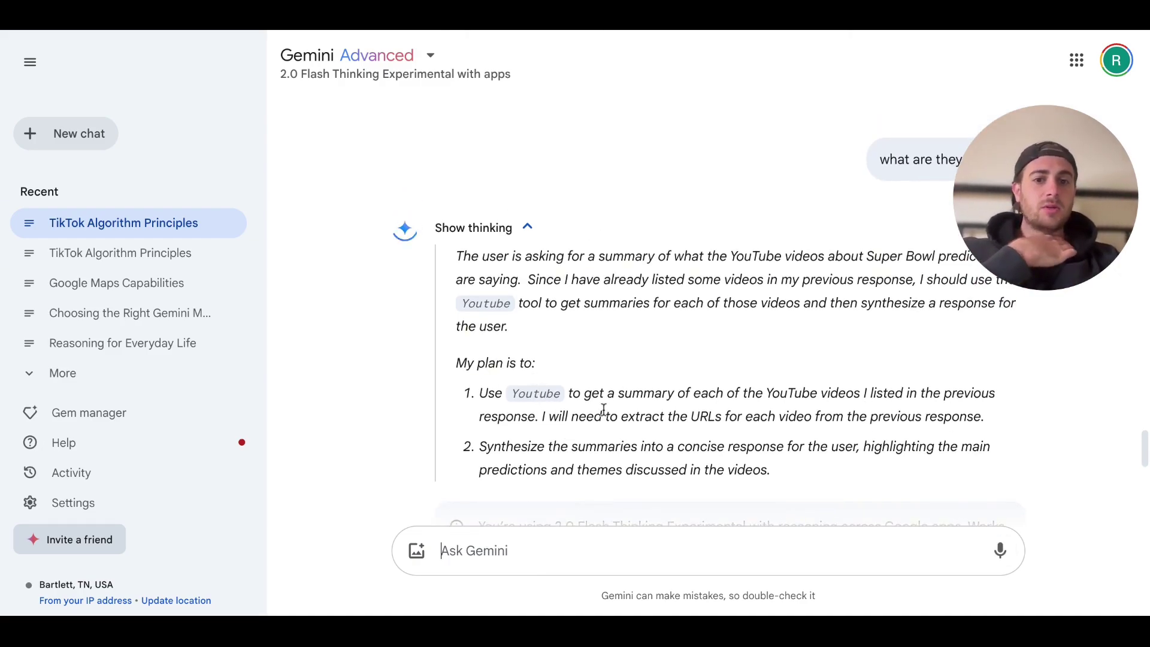
Examine the reasoning and summary of the Super Bowl prediction videos through to its sources, and open the model list.
{"action": "scroll", "coordinate": [815, 378], "scroll_direction": "down", "scroll_amount": 1}
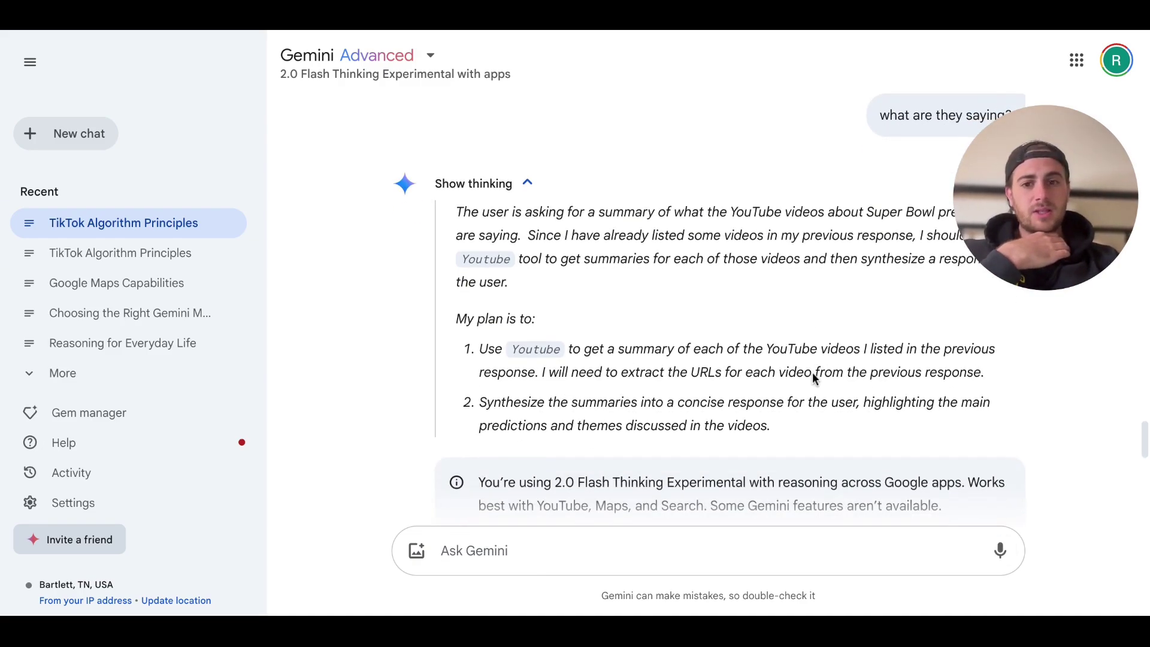
{"action": "scroll", "coordinate": [602, 436], "scroll_direction": "down", "scroll_amount": 8}
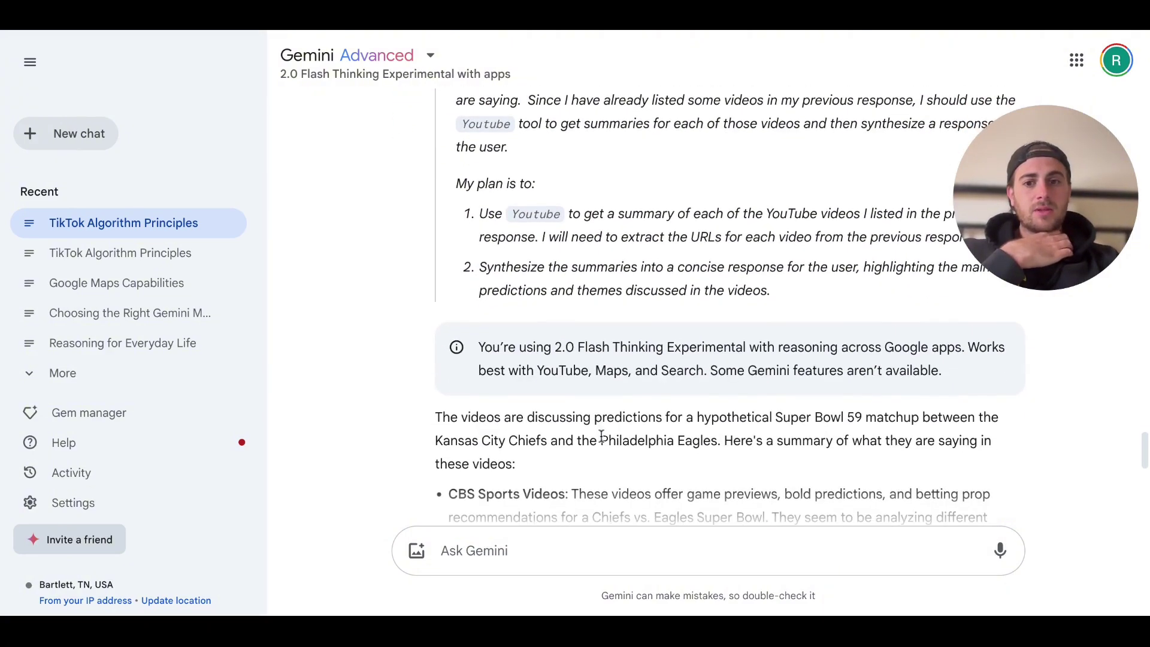
{"action": "scroll", "coordinate": [726, 306], "scroll_direction": "down", "scroll_amount": 7}
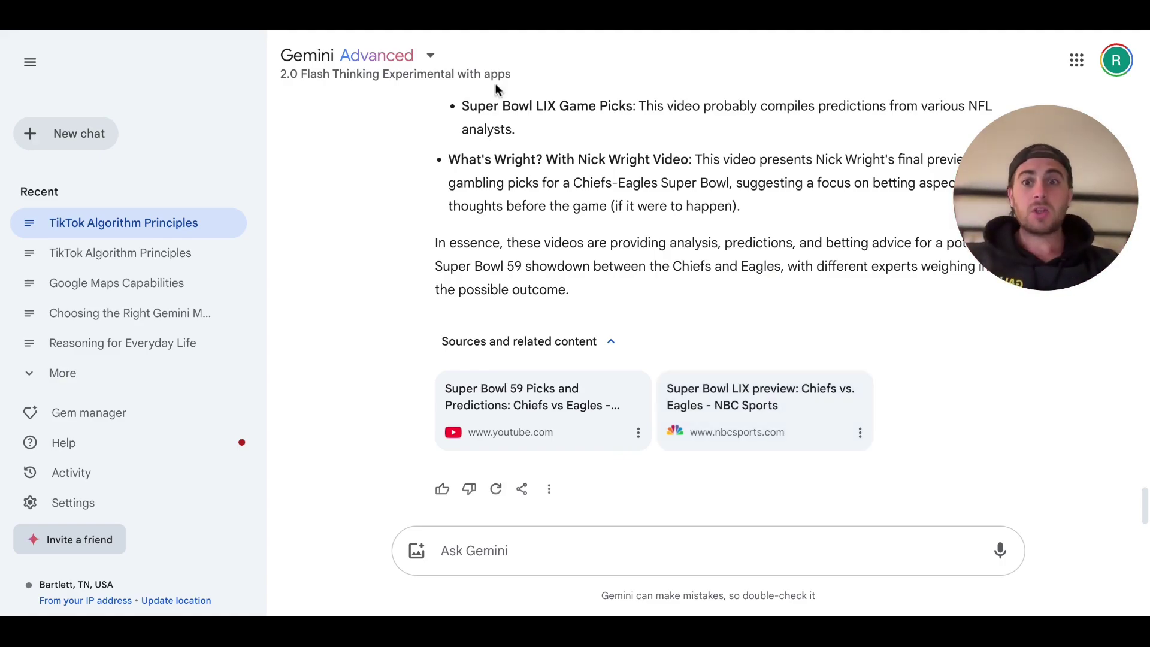
{"action": "left_click", "coordinate": [431, 57]}
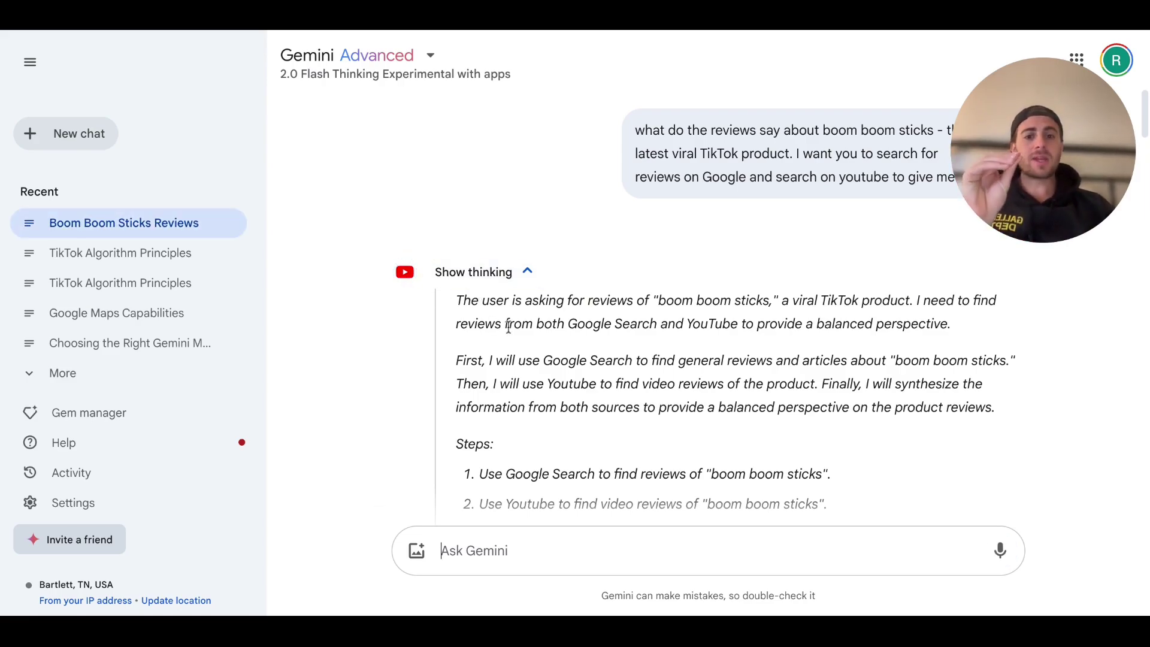
Read the Boom Boom Sticks review answer, from its reasoning through positive and negative reviews to the conclusion and YouTube videos.
{"action": "left_click_drag", "start_coordinate": [465, 348], "coordinate": [540, 353]}
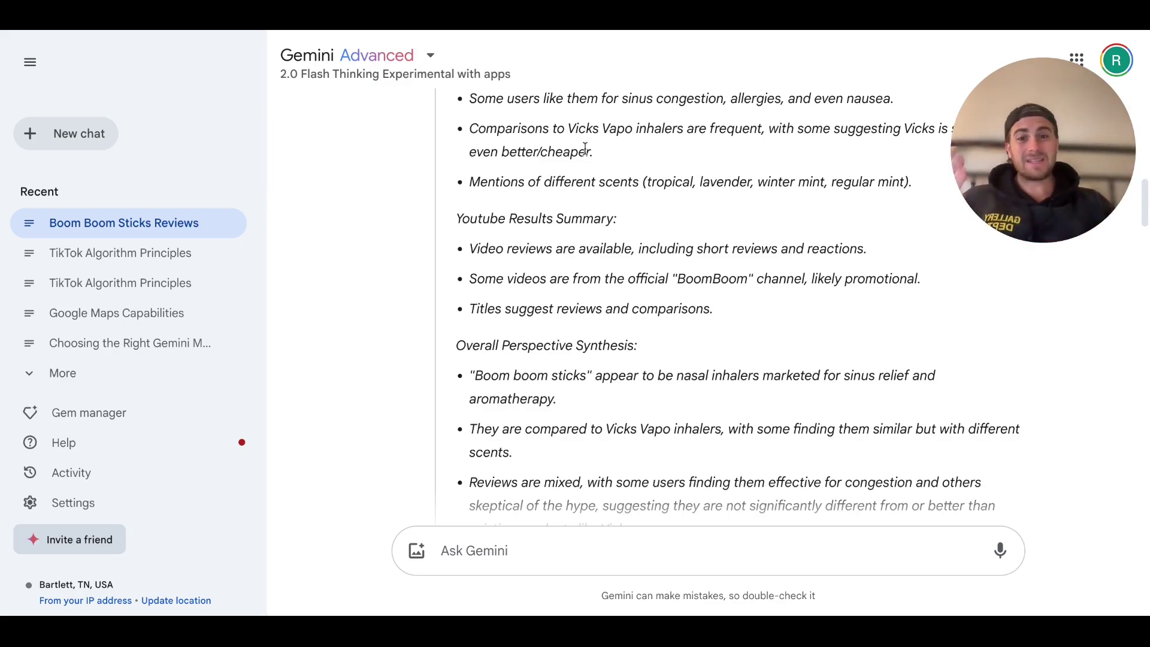
{"action": "scroll", "coordinate": [585, 148], "scroll_direction": "down", "scroll_amount": 5}
{"action": "scroll", "coordinate": [585, 148], "scroll_direction": "down", "scroll_amount": 12}
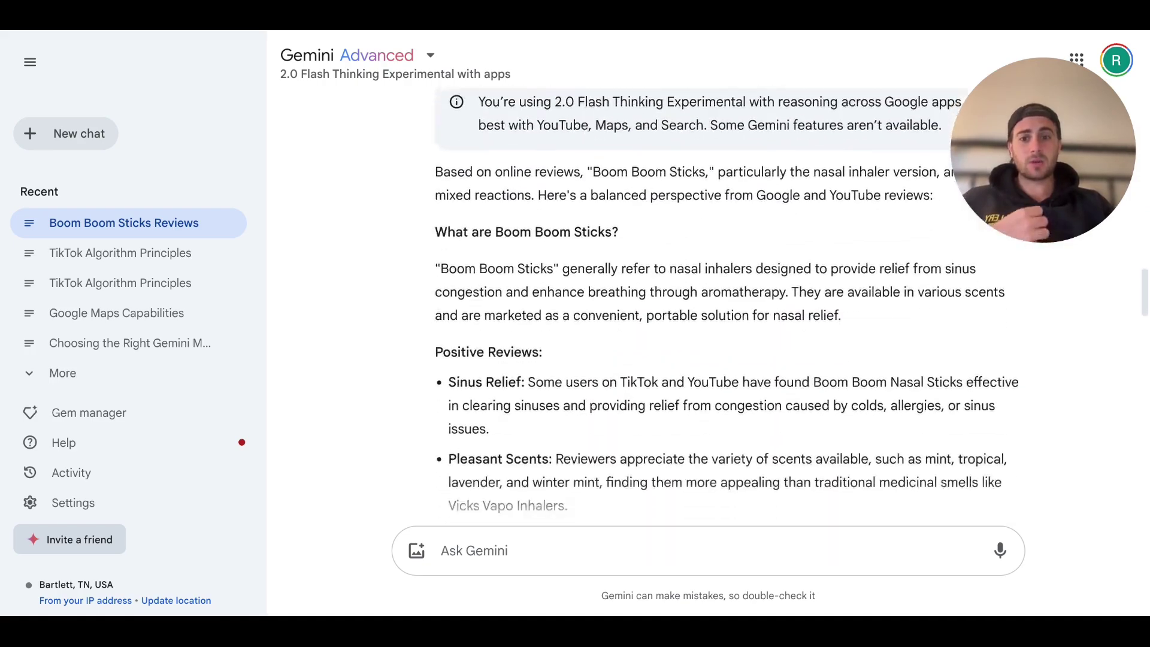
{"action": "scroll", "coordinate": [584, 292], "scroll_direction": "down", "scroll_amount": 3}
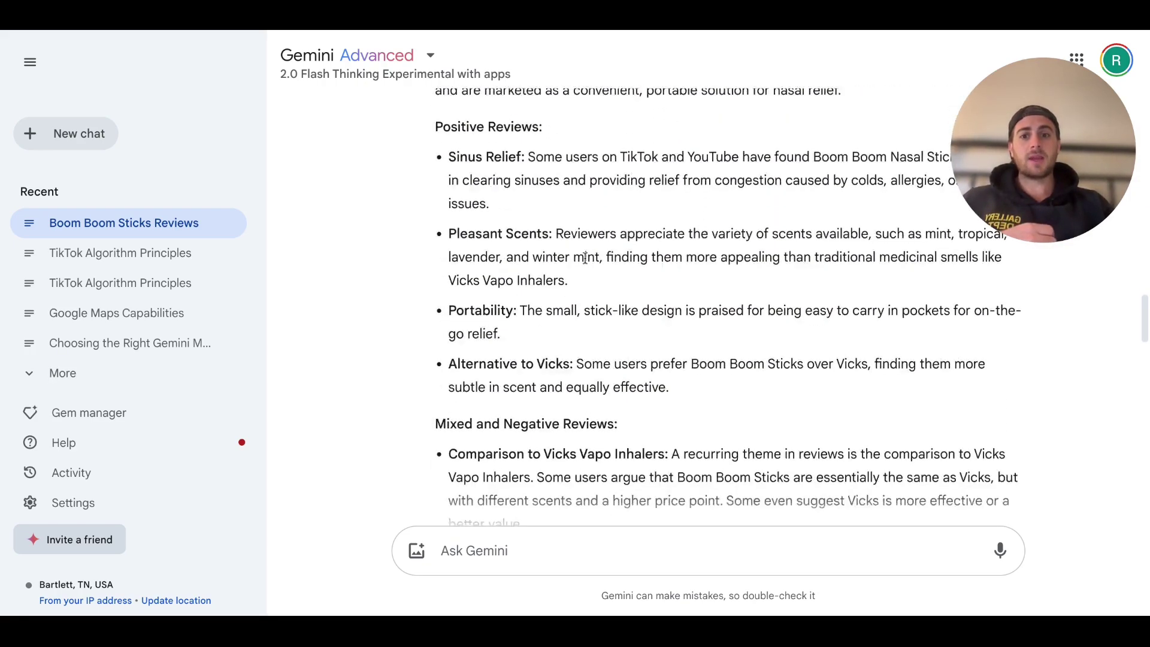
{"action": "scroll", "coordinate": [585, 259], "scroll_direction": "up", "scroll_amount": 1}
{"action": "scroll", "coordinate": [516, 298], "scroll_direction": "down", "scroll_amount": 1}
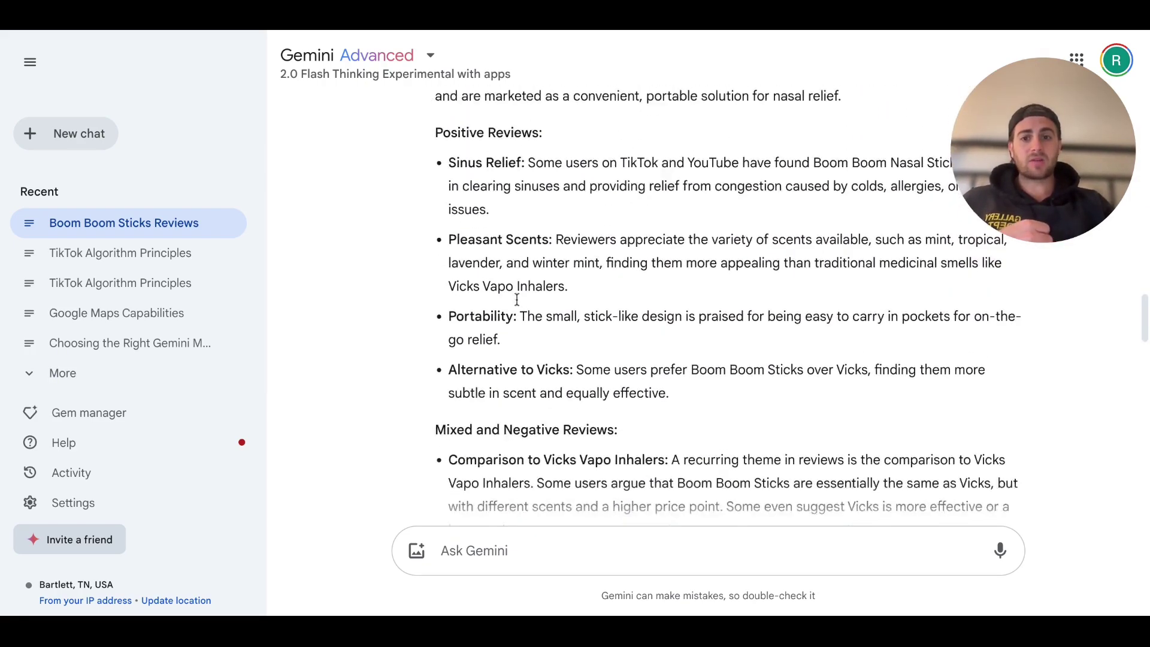
{"action": "scroll", "coordinate": [506, 450], "scroll_direction": "down", "scroll_amount": 6}
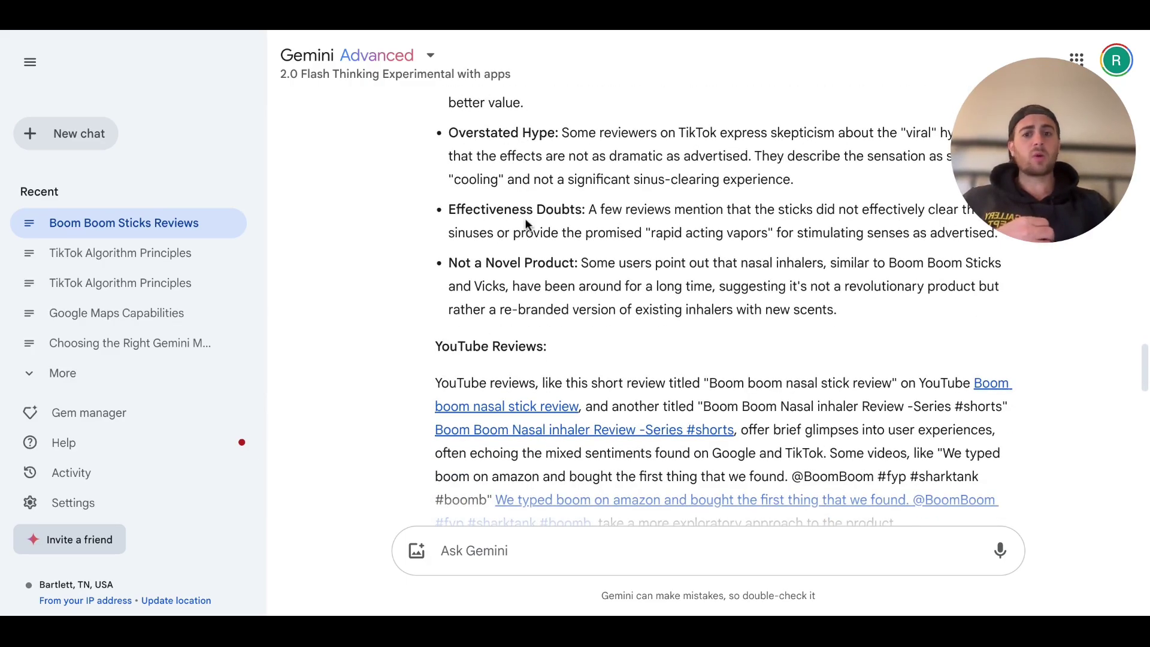
{"action": "scroll", "coordinate": [525, 222], "scroll_direction": "down", "scroll_amount": 2}
{"action": "scroll", "coordinate": [547, 354], "scroll_direction": "down", "scroll_amount": 4}
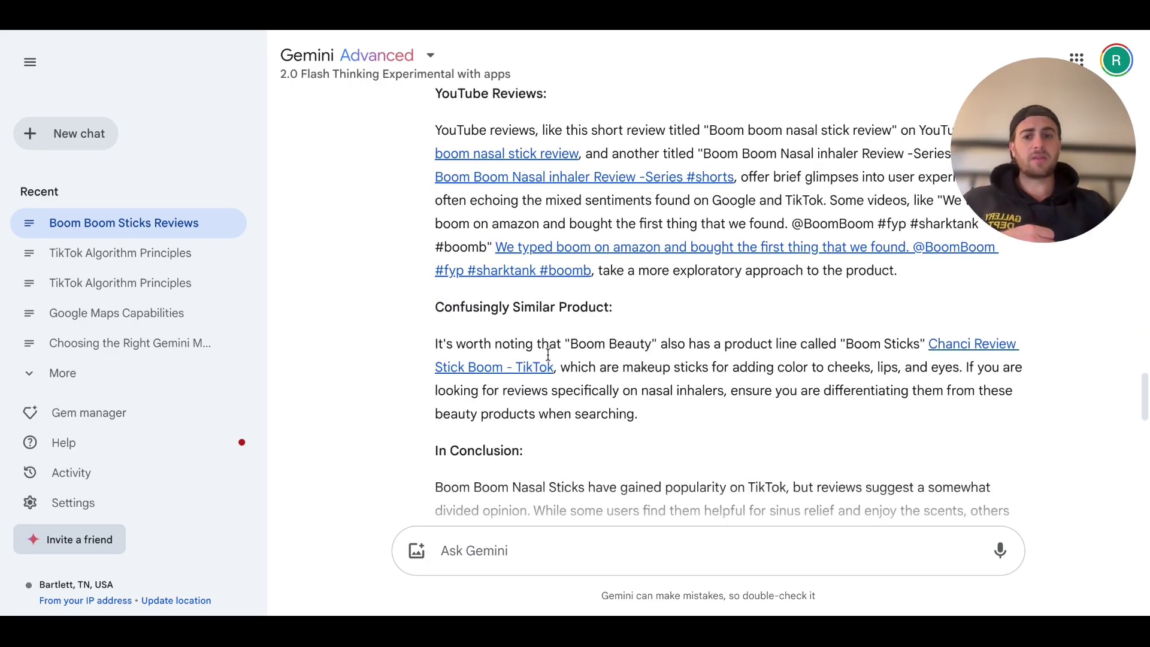
{"action": "scroll", "coordinate": [548, 355], "scroll_direction": "down", "scroll_amount": 10}
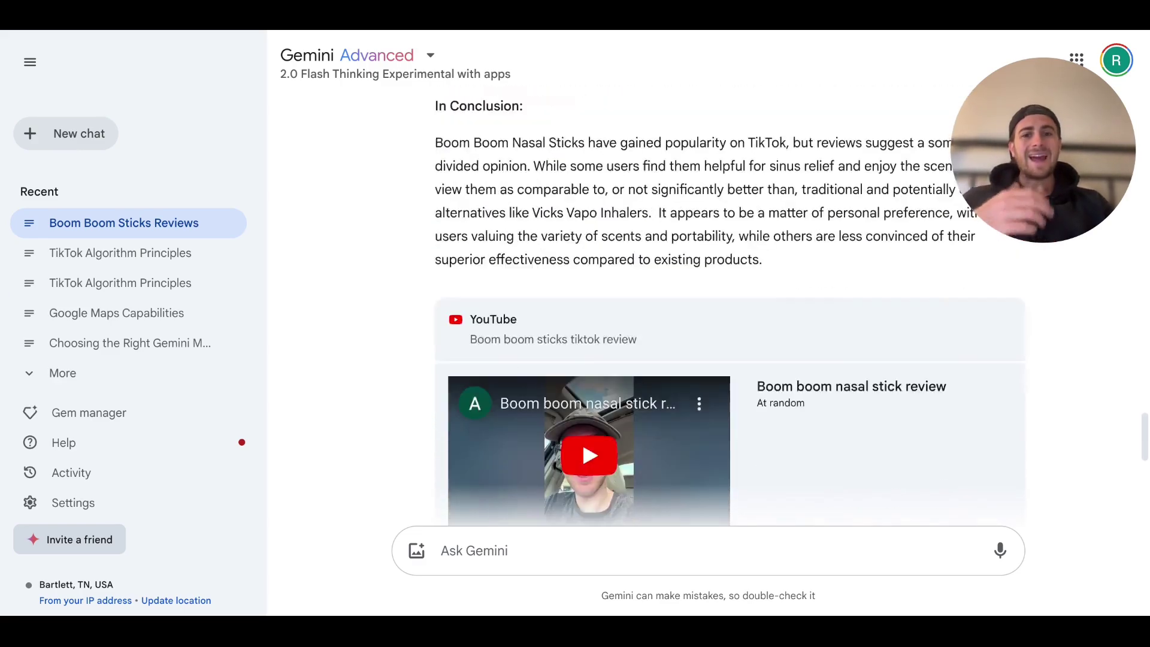
{"action": "scroll", "coordinate": [568, 507], "scroll_direction": "down", "scroll_amount": 1}
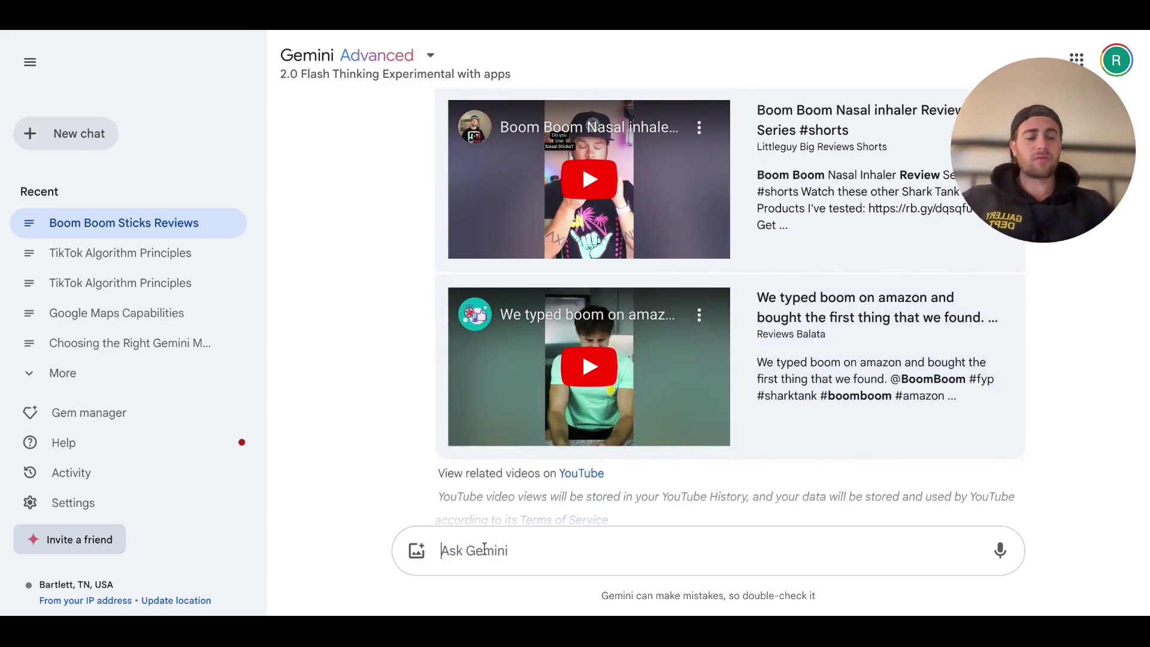
{"action": "scroll", "coordinate": [534, 436], "scroll_direction": "down", "scroll_amount": 1}
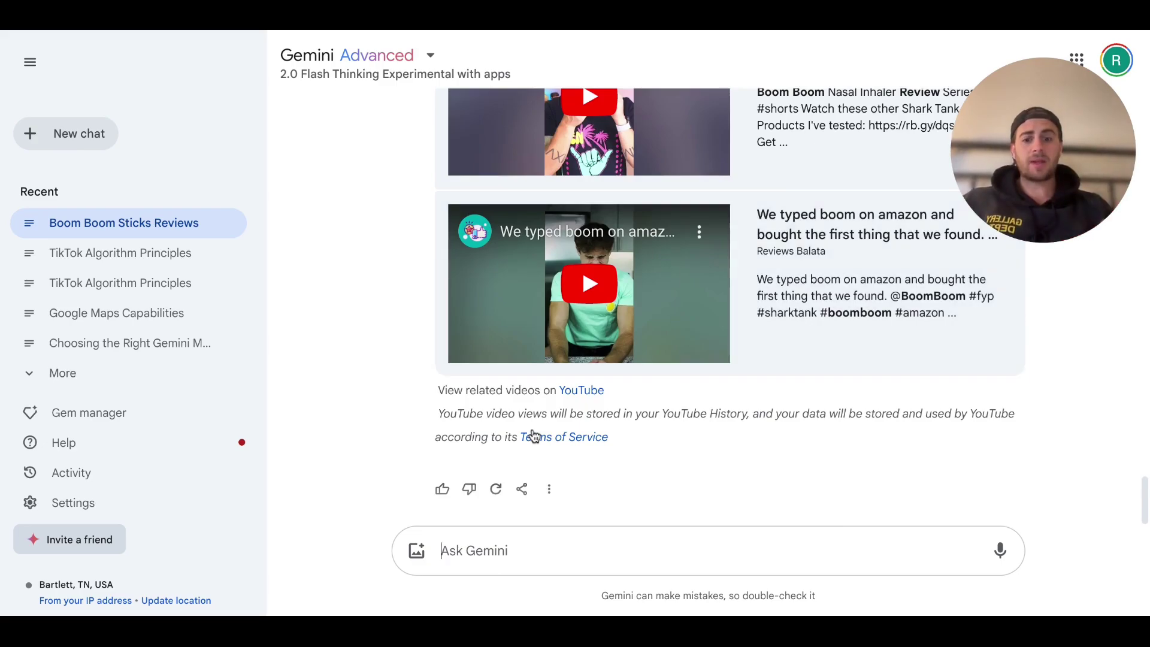
Ask the follow-up "what about pricing? how many reviews mention that" in the Boom Boom Sticks chat.
{"action": "type", "text": "what about pricing? how much d"}
{"action": "key", "text": "BackSpace"}
{"action": "key", "text": "BackSpace"}
{"action": "key", "text": "BackSpace"}
{"action": "key", "text": "BackSpace"}
{"action": "key", "text": "BackSpace"}
{"action": "type", "text": "any reviews mention that"}
{"action": "key", "text": "Return"}
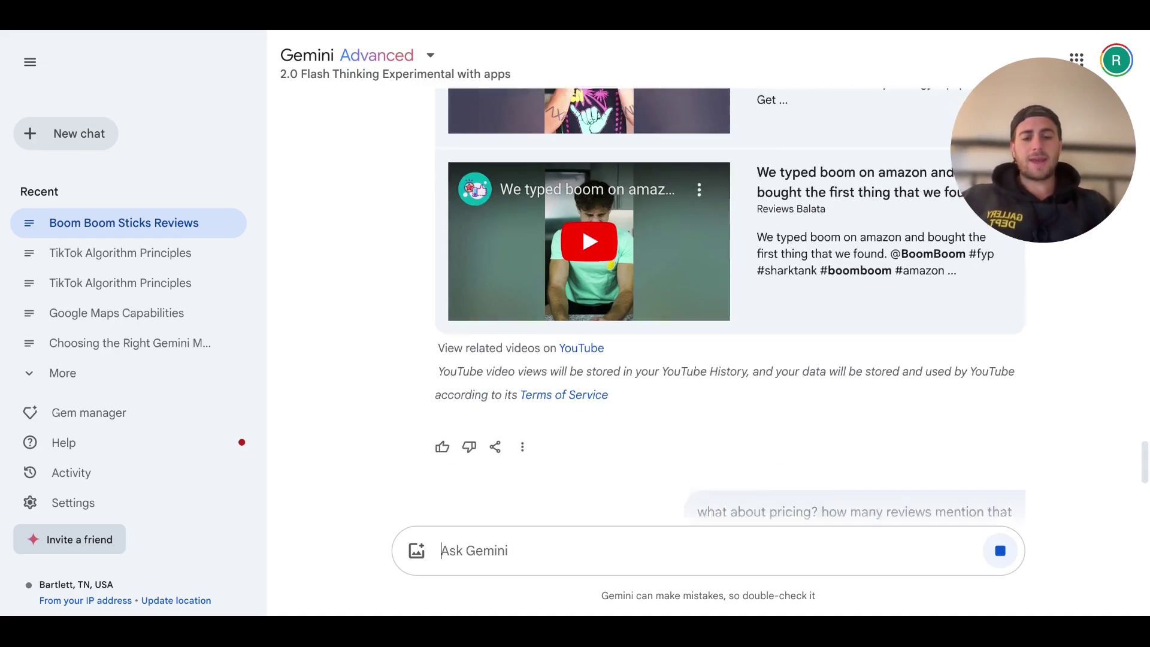
Examine the pricing answer for Boom Boom Sticks, including the review that mentions cost and the closing summary.
{"action": "scroll", "coordinate": [762, 276], "scroll_direction": "up", "scroll_amount": 1}
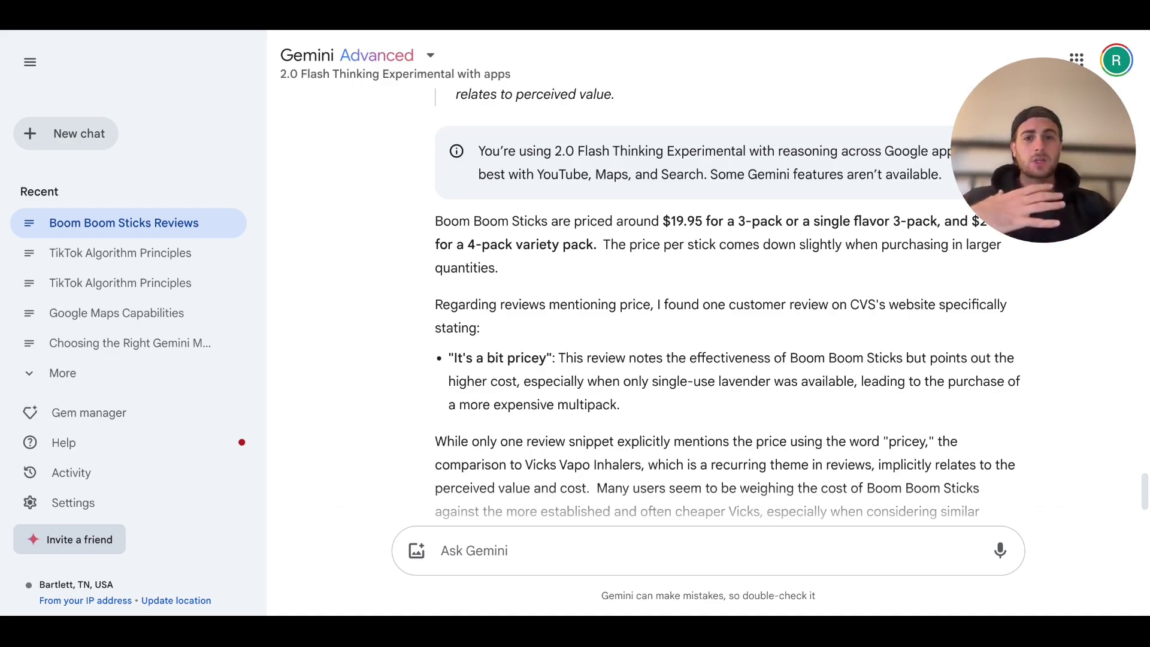
{"action": "scroll", "coordinate": [725, 467], "scroll_direction": "down", "scroll_amount": 2}
{"action": "scroll", "coordinate": [688, 301], "scroll_direction": "up", "scroll_amount": 2}
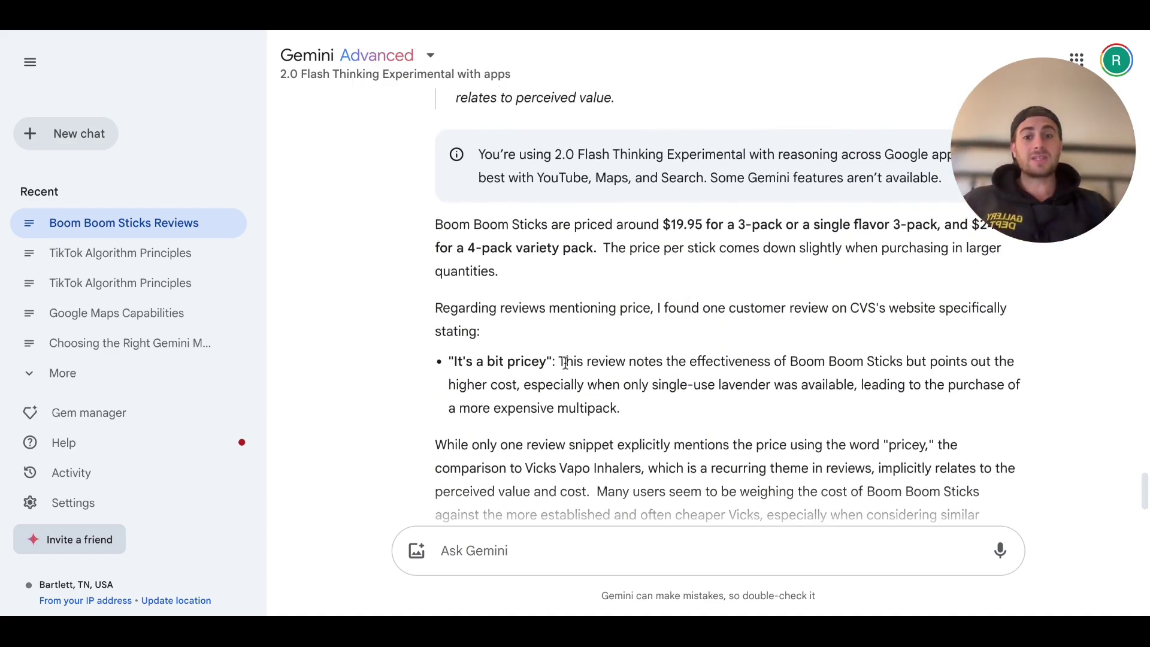
{"action": "left_click_drag", "start_coordinate": [565, 363], "coordinate": [671, 415]}
{"action": "left_click", "coordinate": [679, 410]}
{"action": "scroll", "coordinate": [573, 444], "scroll_direction": "down", "scroll_amount": 3}
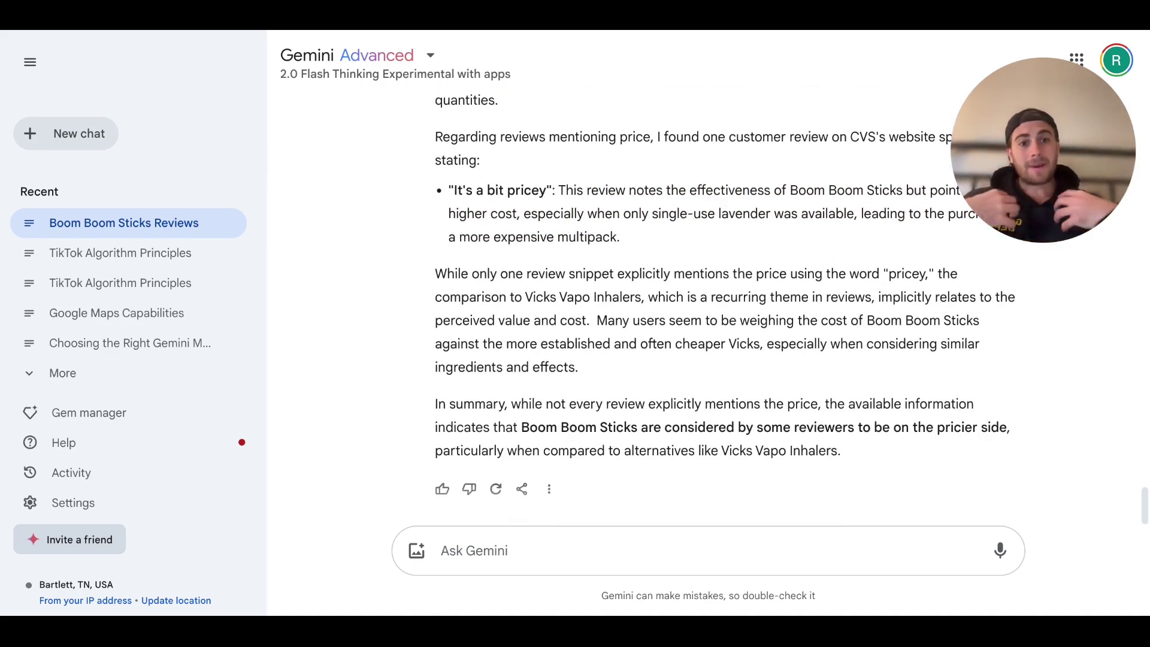
Ask the follow-up "find me a listing for this that's cheaper than $19.95" in the Boom Boom Sticks chat.
{"action": "left_click", "coordinate": [497, 556]}
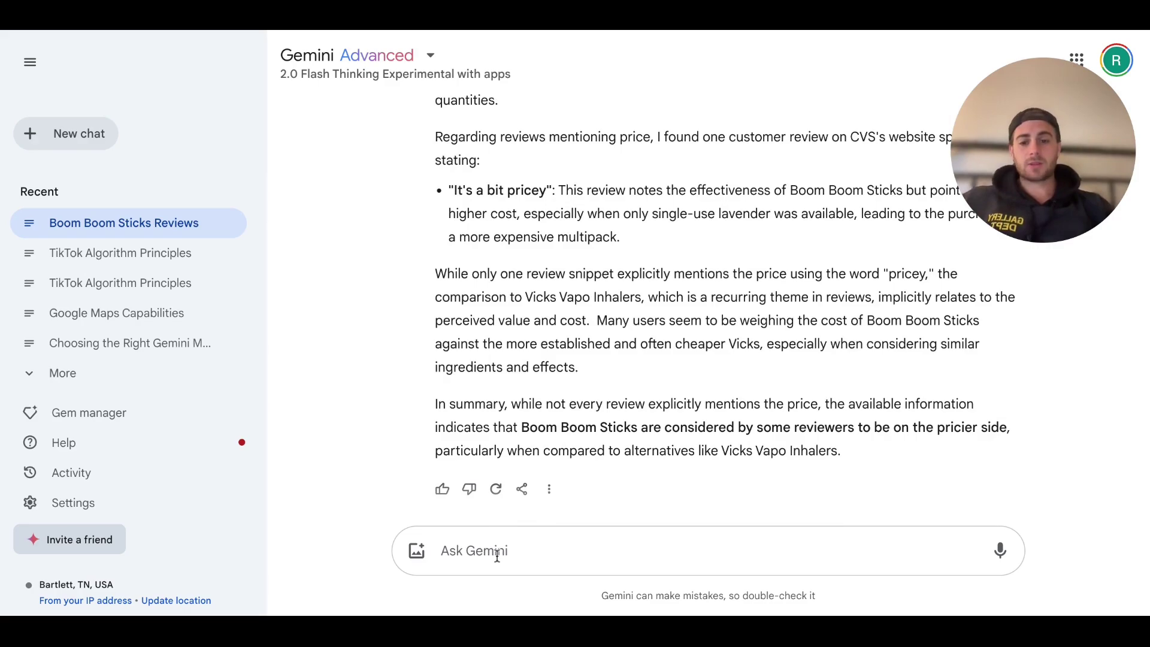
{"action": "type", "text": "find me a list"}
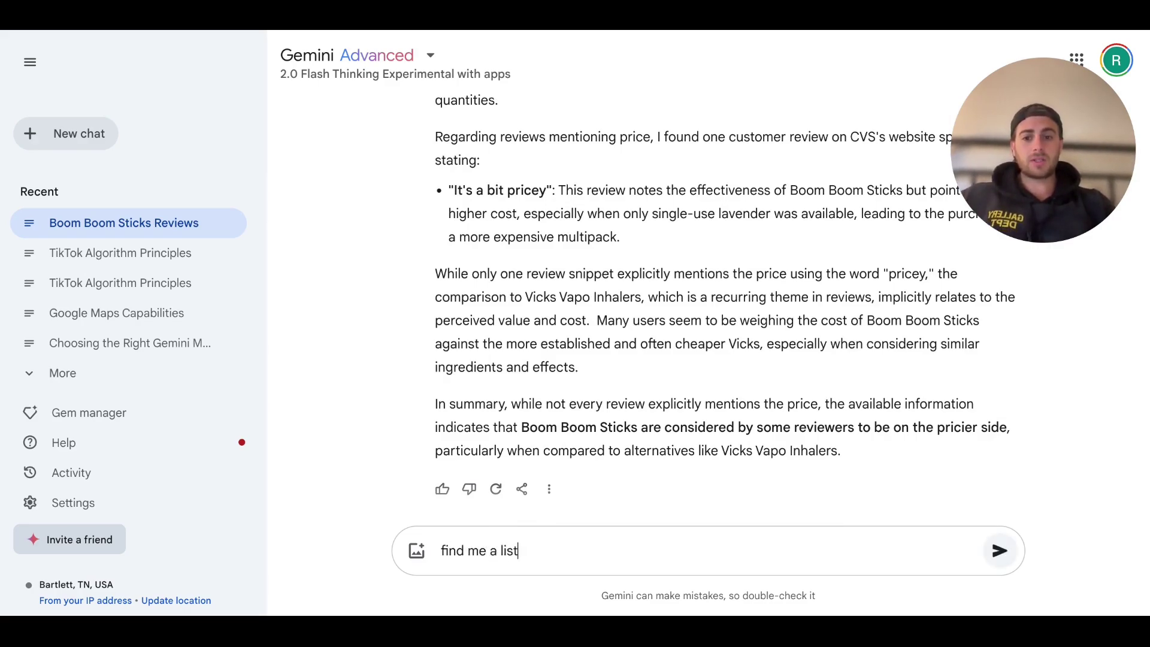
{"action": "type", "text": "ing for this that's che"}
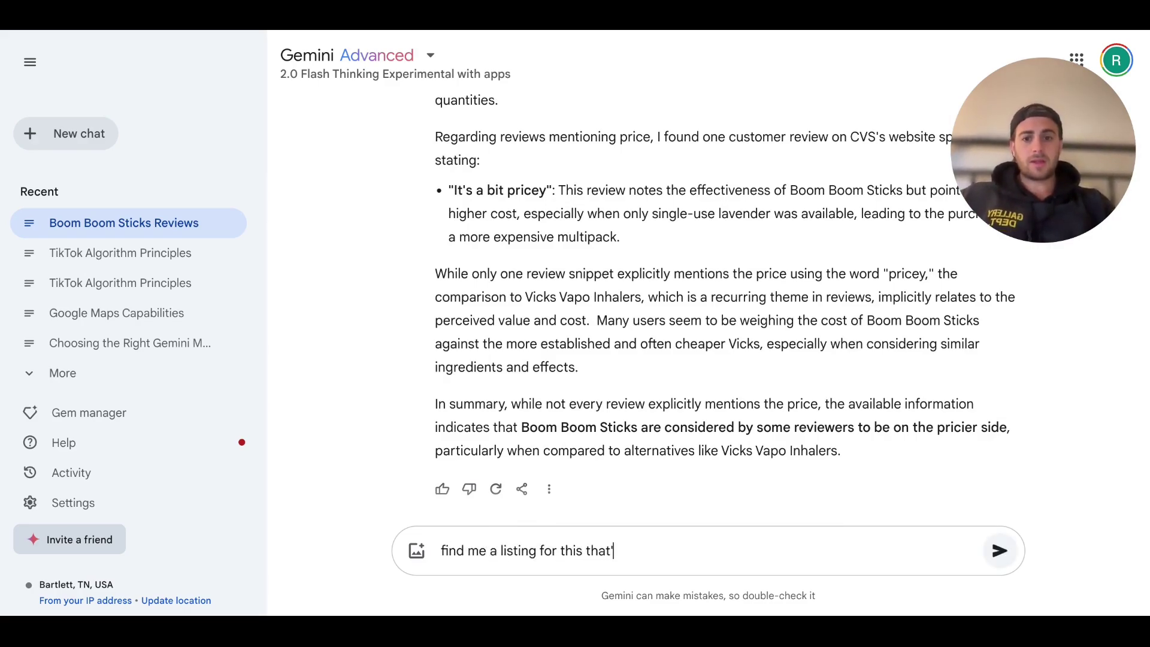
{"action": "type", "text": "aper than 419"}
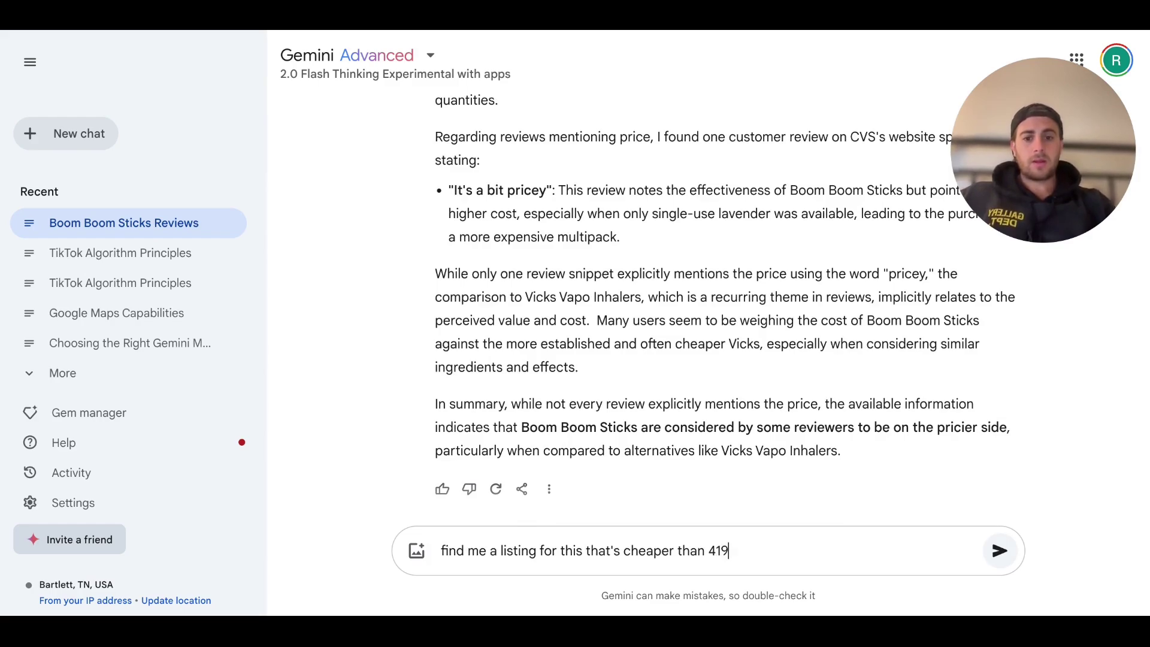
{"action": "key", "text": "BackSpace"}
{"action": "key", "text": "BackSpace"}
{"action": "key", "text": "BackSpace"}
{"action": "key", "text": "BackSpace"}
{"action": "type", "text": "$19.95"}
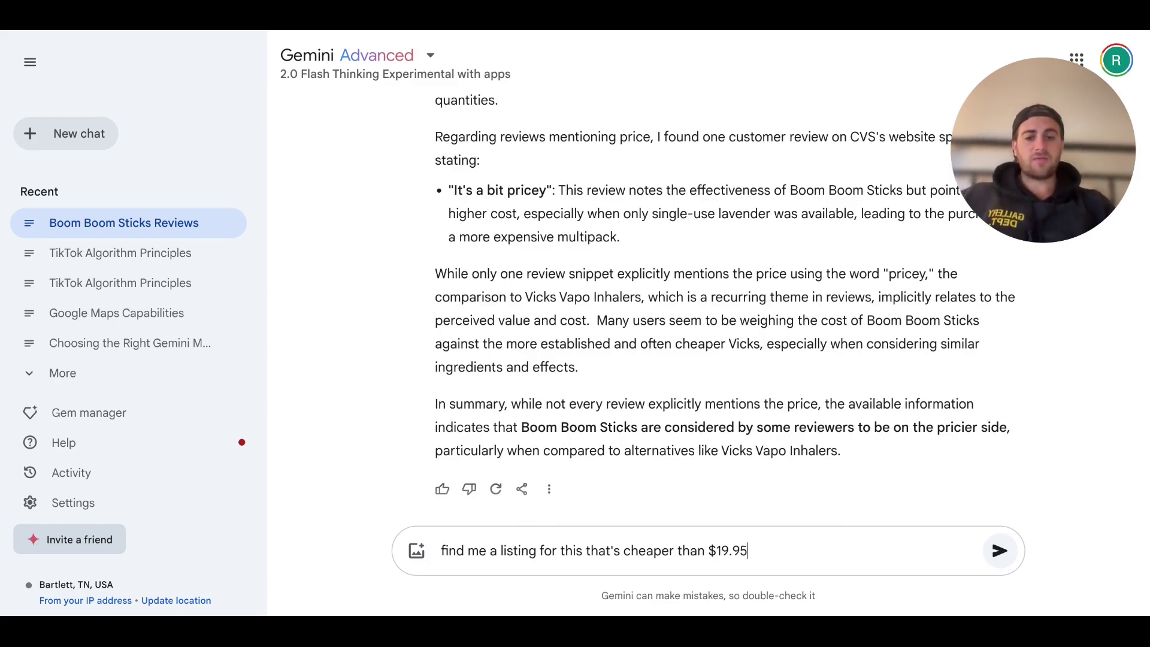
{"action": "key", "text": "Return"}
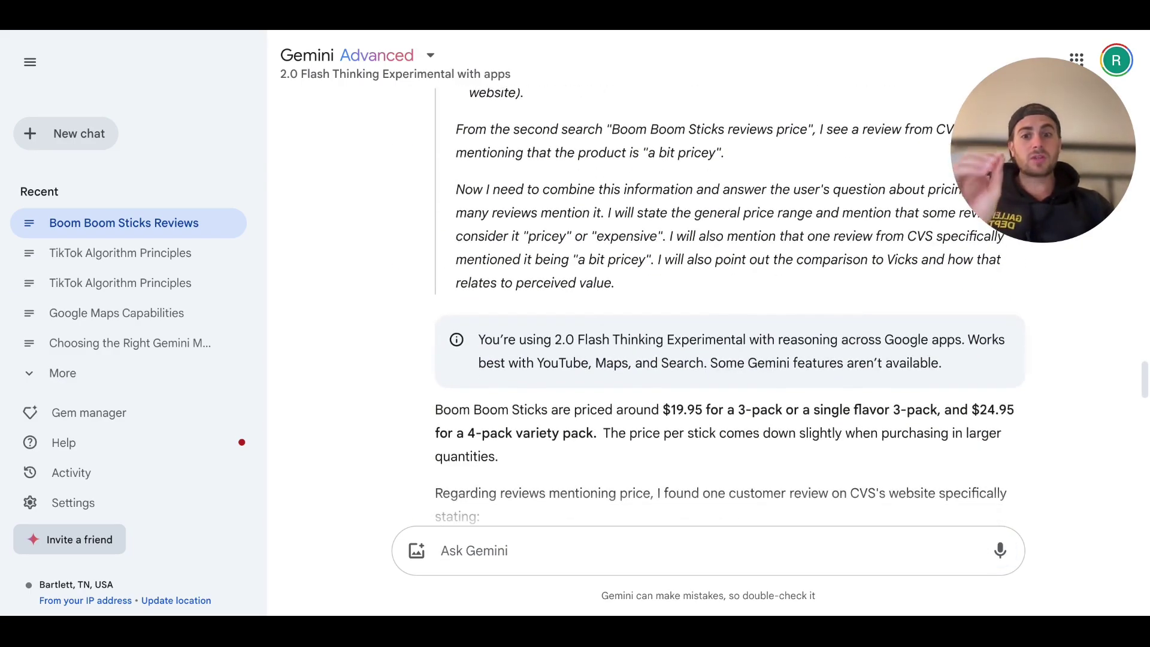
Examine the cheaper-listing answer, including the TikTok Shop listing, the retailer price comparison and the recommendation.
{"action": "scroll", "coordinate": [631, 427], "scroll_direction": "down", "scroll_amount": 20}
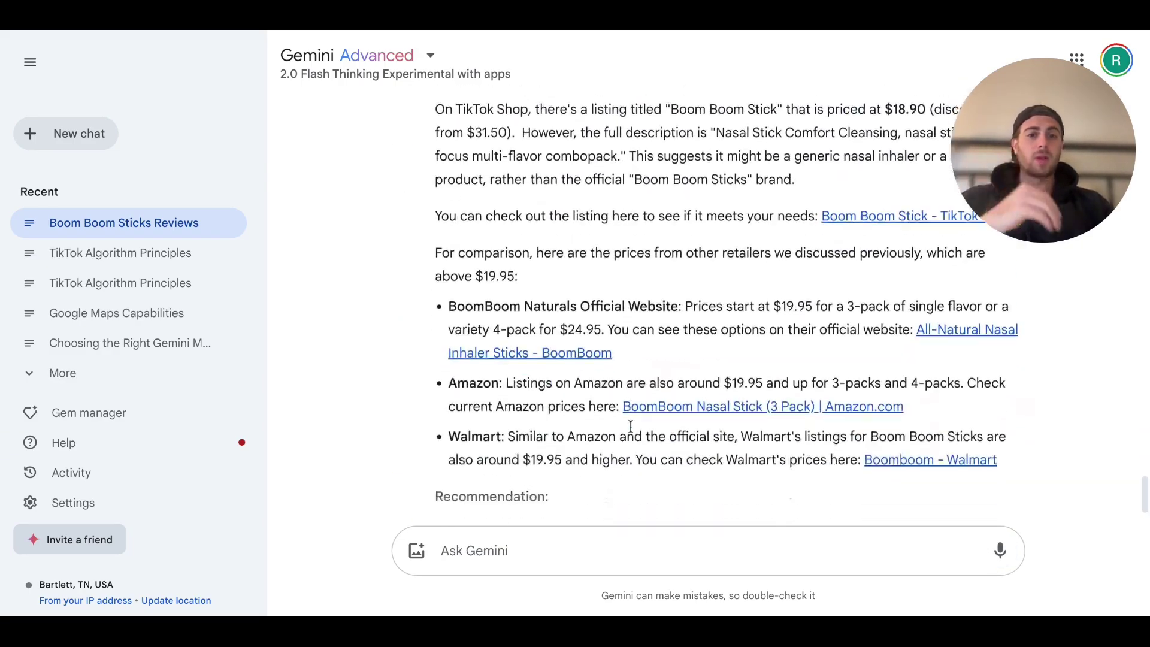
{"action": "scroll", "coordinate": [727, 303], "scroll_direction": "up", "scroll_amount": 1}
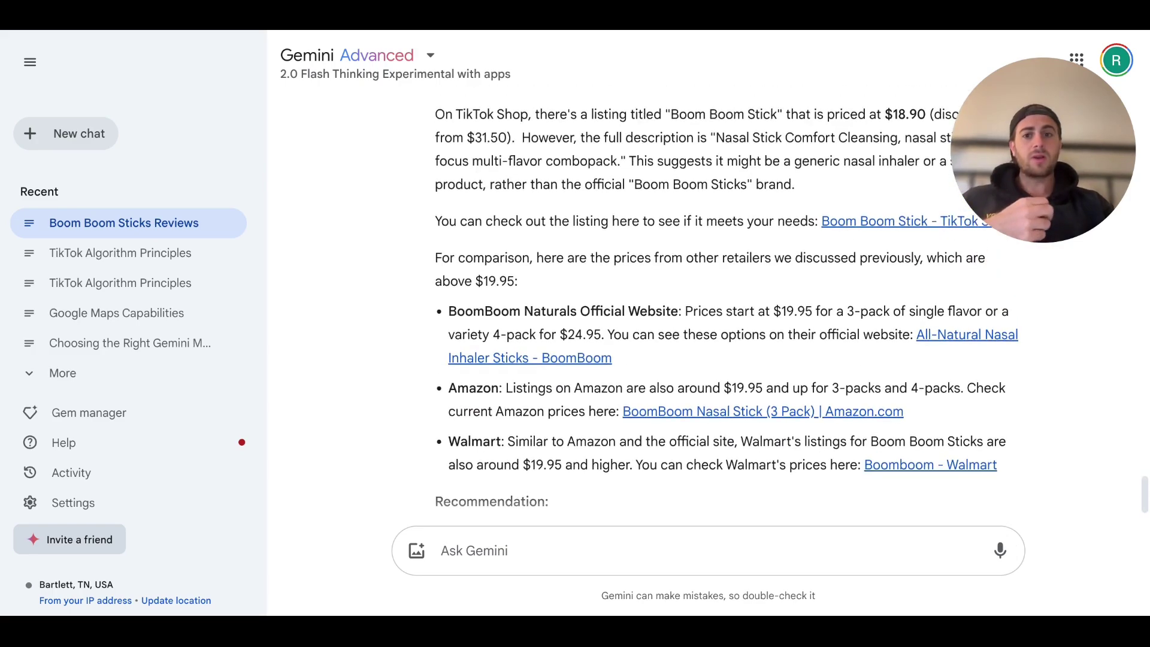
{"action": "scroll", "coordinate": [564, 347], "scroll_direction": "down", "scroll_amount": 1}
{"action": "scroll", "coordinate": [605, 388], "scroll_direction": "down", "scroll_amount": 2}
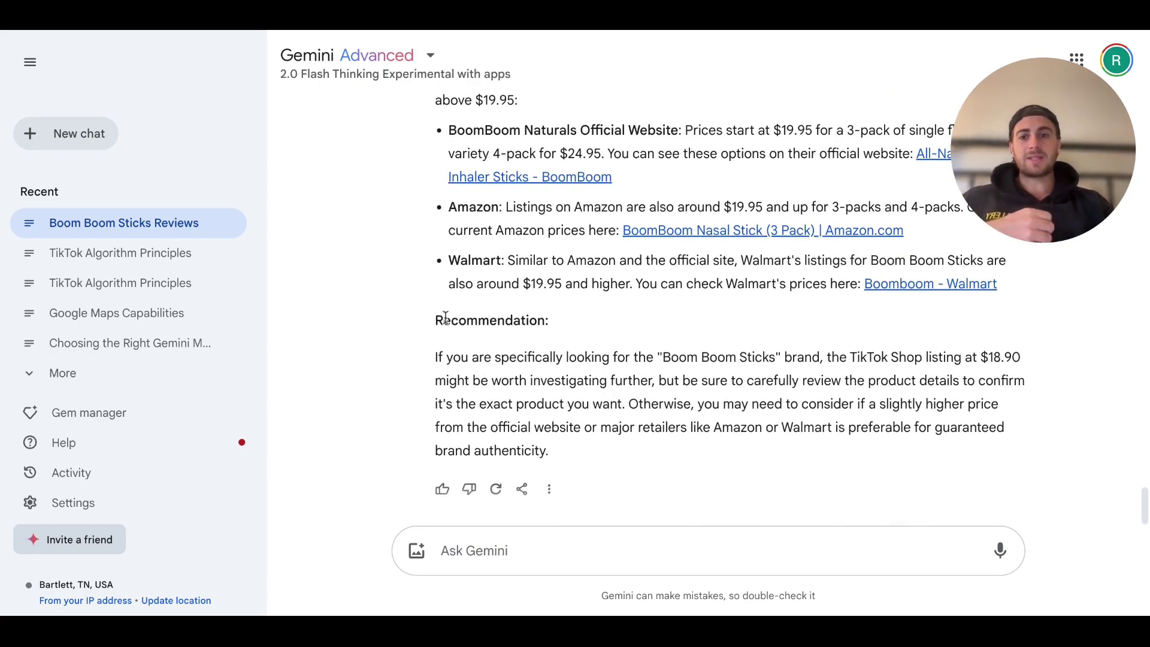
{"action": "left_click_drag", "start_coordinate": [438, 362], "coordinate": [697, 377]}
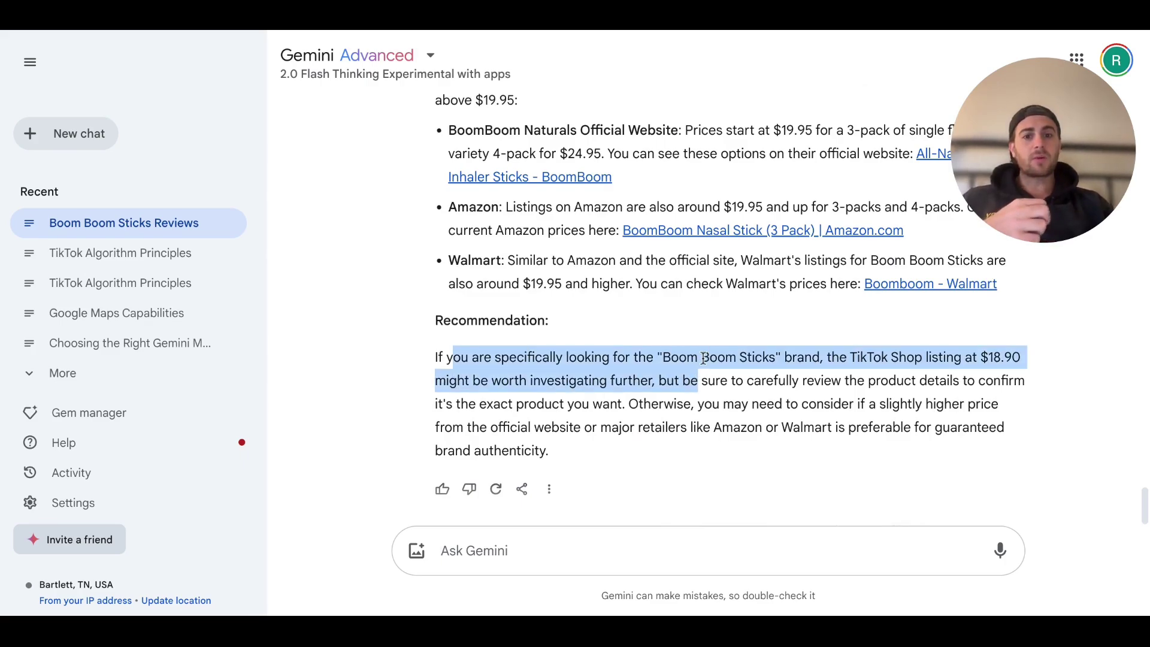
{"action": "left_click", "coordinate": [704, 357]}
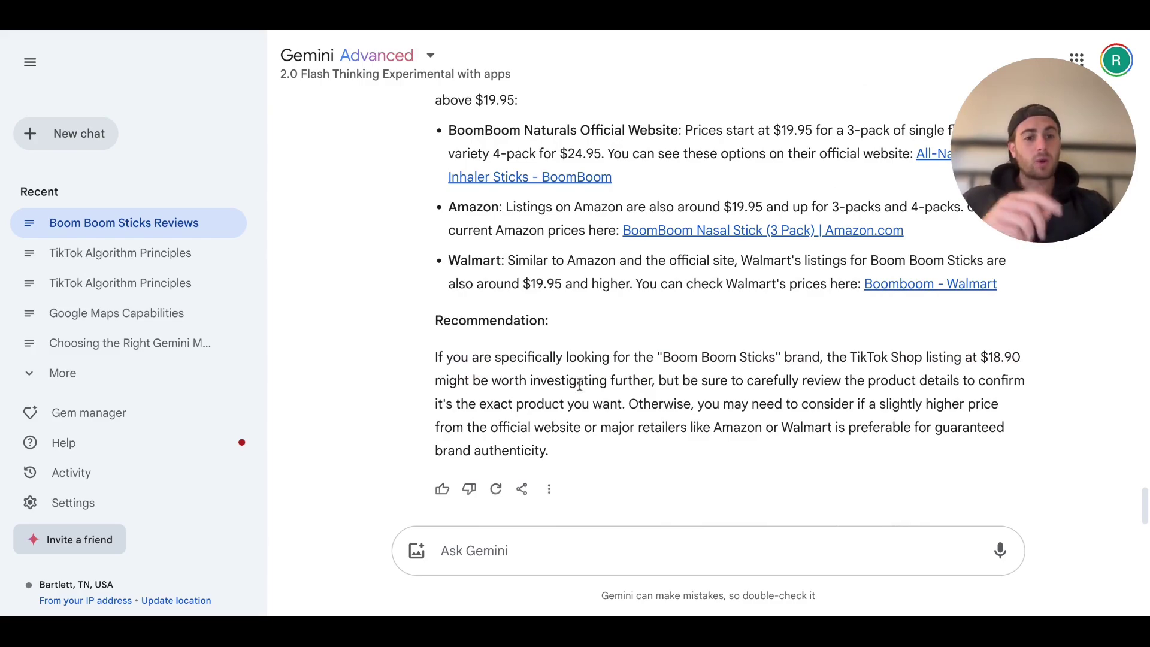
{"action": "scroll", "coordinate": [658, 359], "scroll_direction": "up", "scroll_amount": 2}
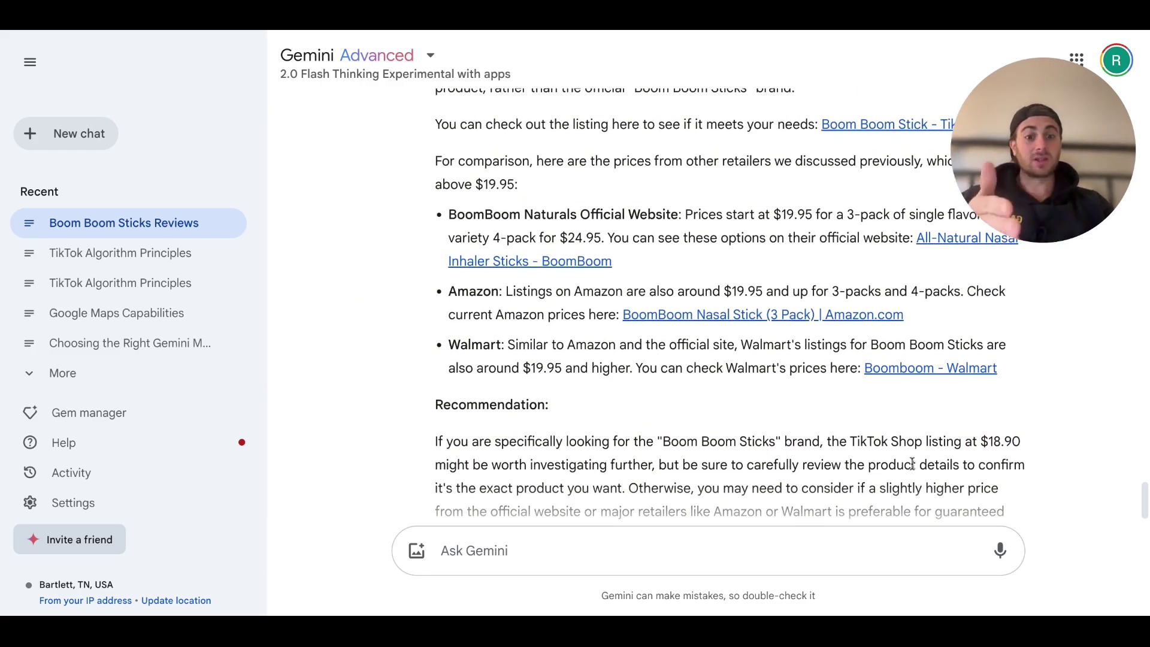
{"action": "left_click_drag", "start_coordinate": [850, 443], "coordinate": [1035, 448]}
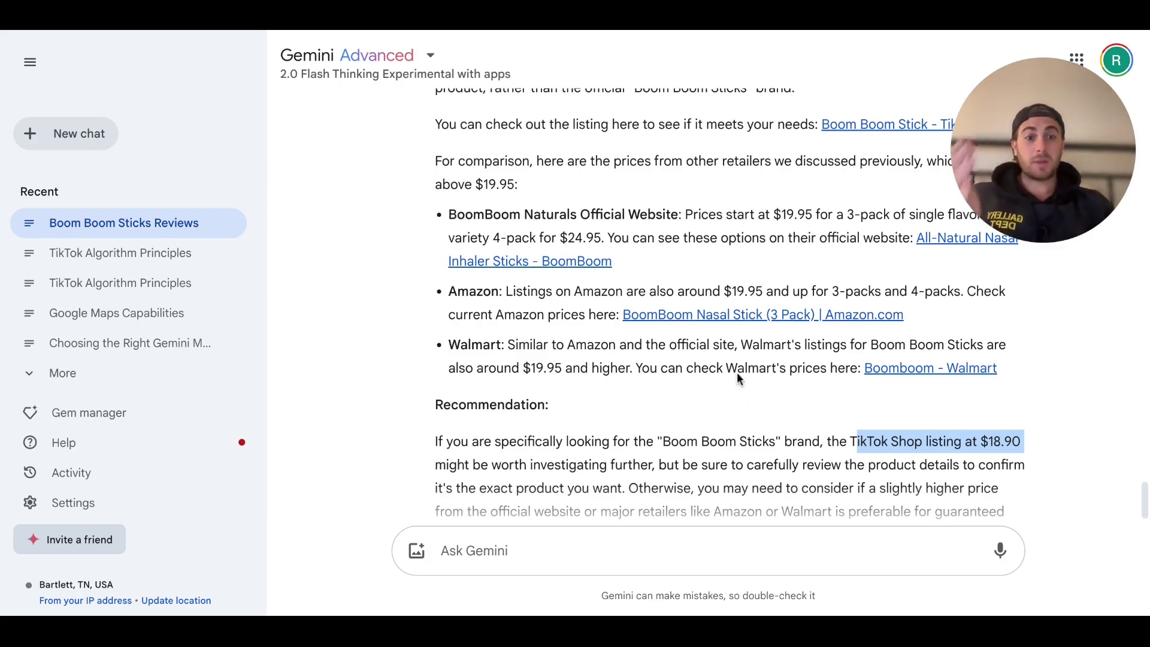
{"action": "scroll", "coordinate": [738, 378], "scroll_direction": "up", "scroll_amount": 1}
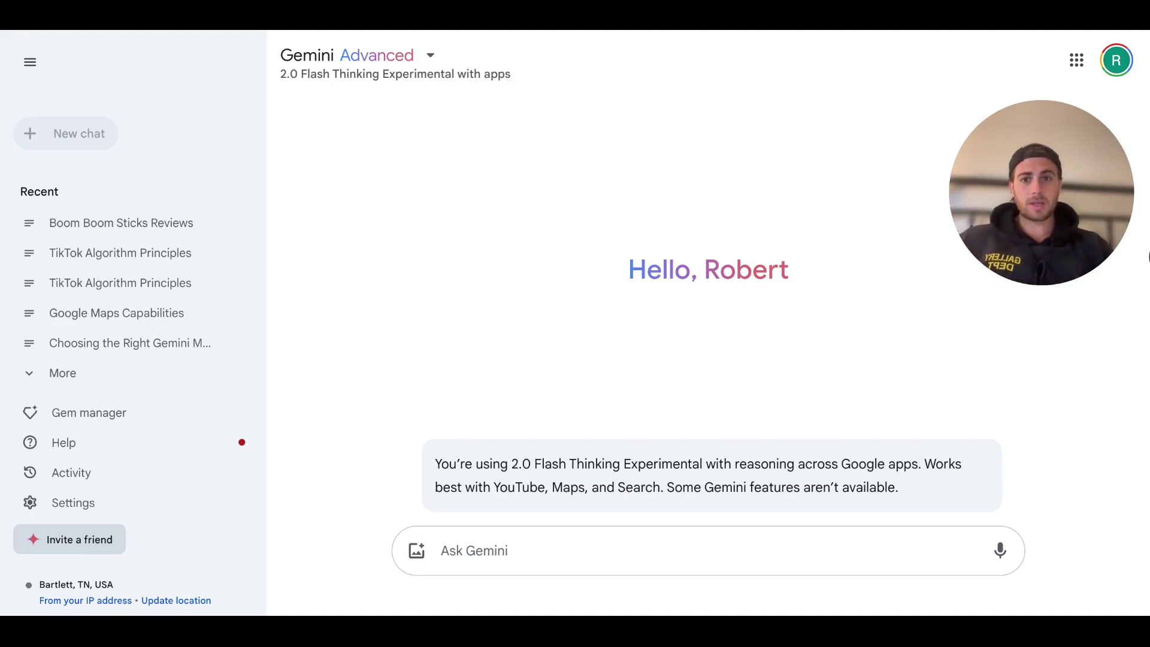
Paste the city skyline screenshot into a new chat's prompt and ask "what city is this".
{"action": "key", "text": "ctrl+v"}
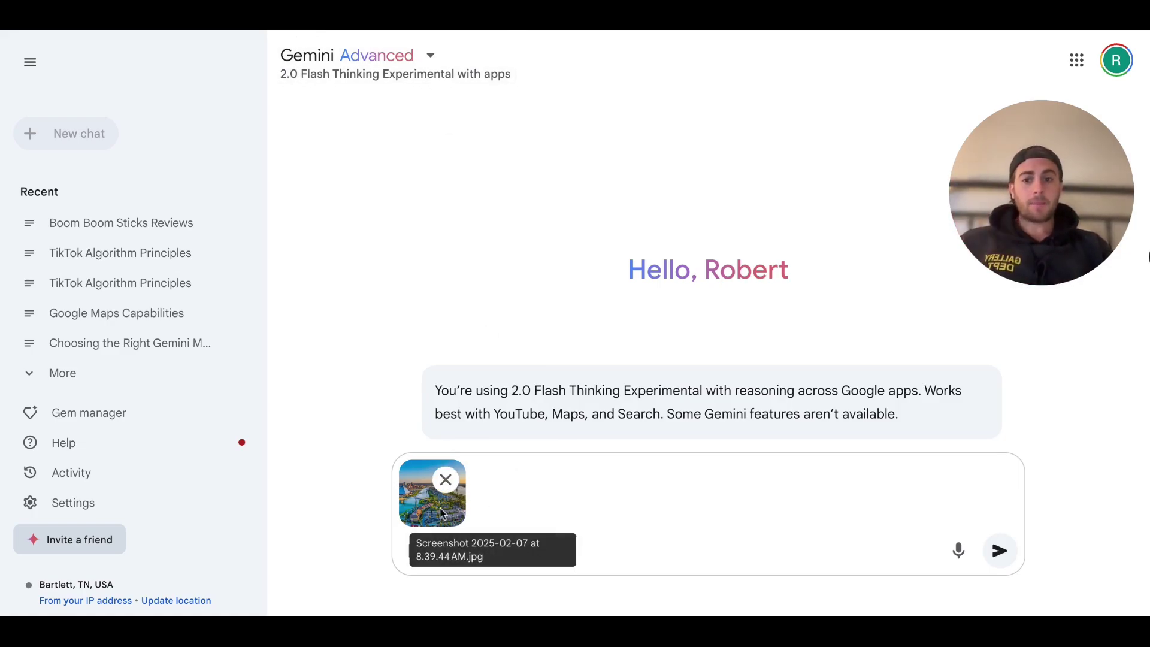
{"action": "left_click", "coordinate": [641, 545]}
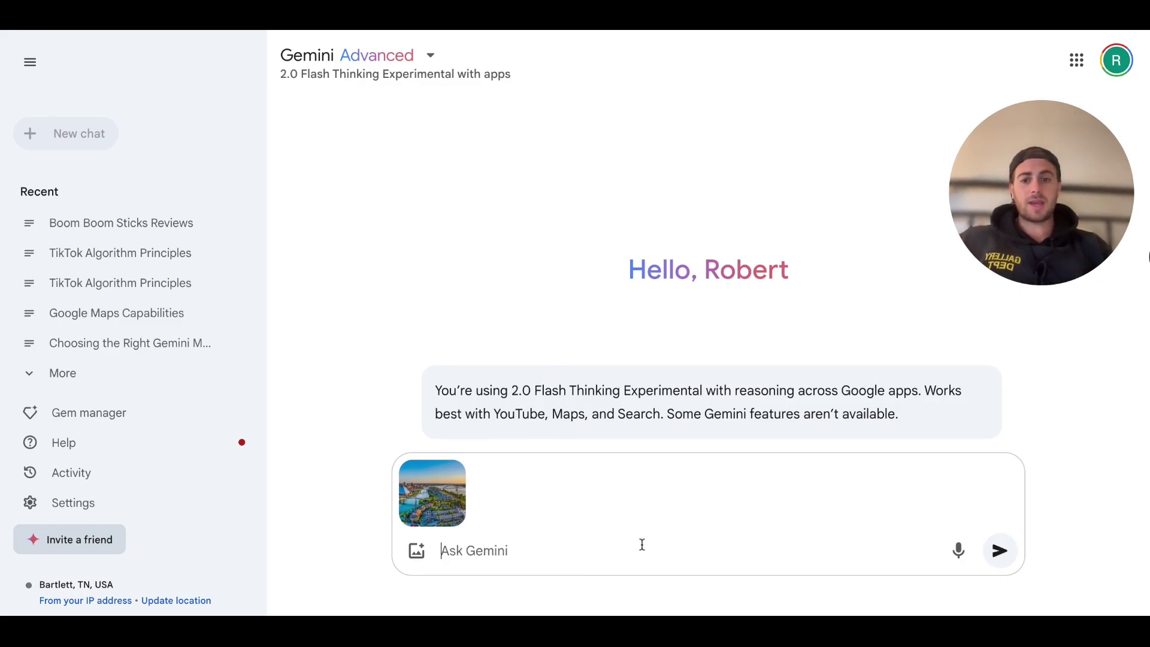
{"action": "type", "text": "what city is this"}
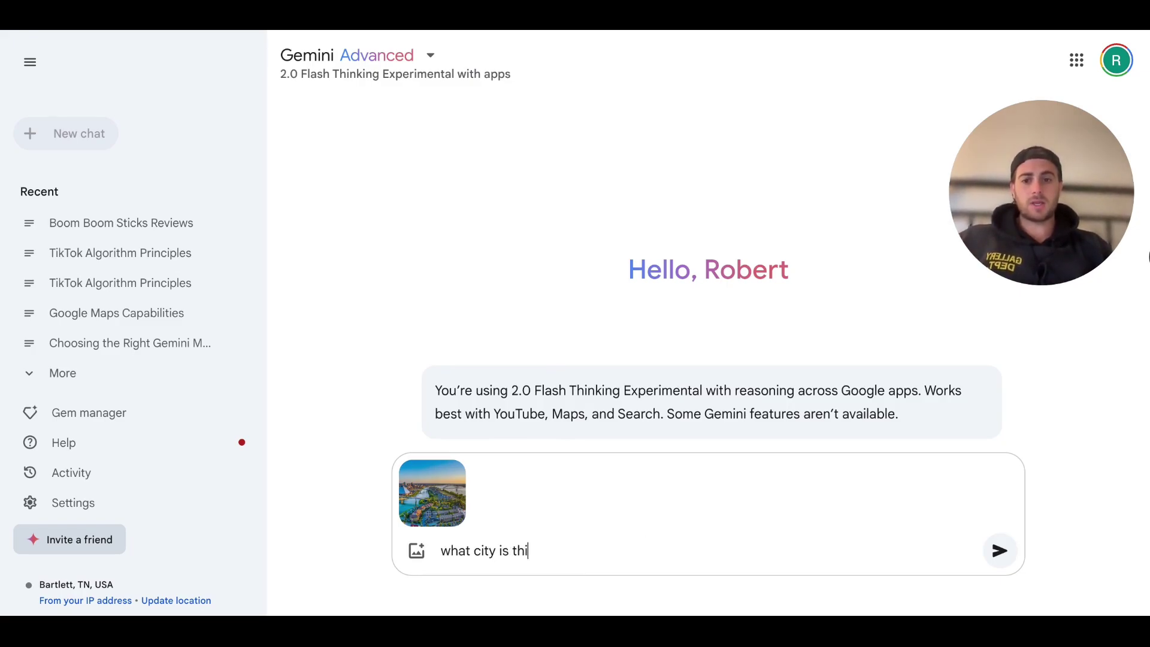
{"action": "key", "text": "Return"}
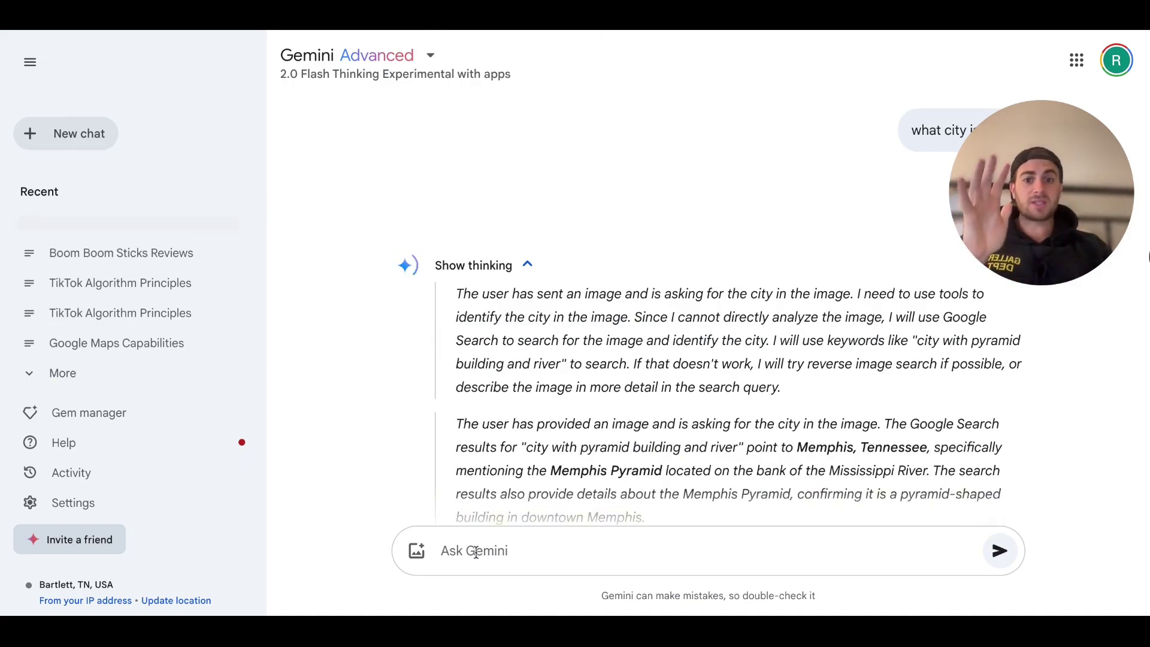
Examine the reasoning and the answer identifying the city in the image, and check the list of available models.
{"action": "scroll", "coordinate": [575, 381], "scroll_direction": "down", "scroll_amount": 4}
{"action": "scroll", "coordinate": [575, 381], "scroll_direction": "down", "scroll_amount": 4}
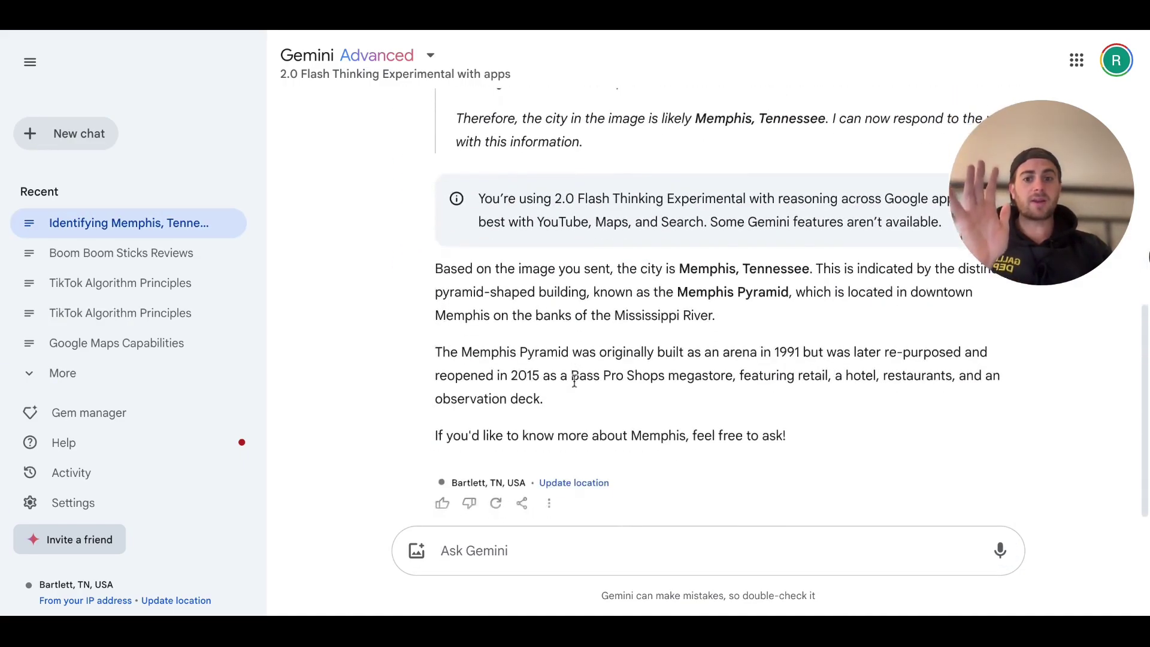
{"action": "scroll", "coordinate": [706, 323], "scroll_direction": "up", "scroll_amount": 1}
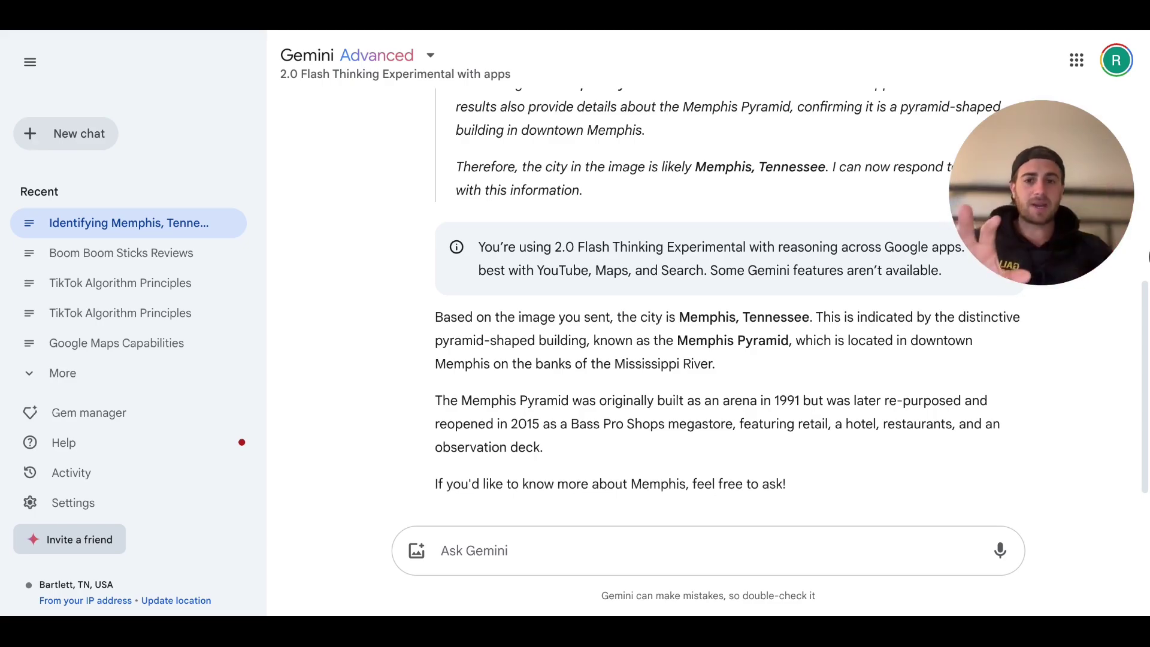
{"action": "scroll", "coordinate": [661, 183], "scroll_direction": "up", "scroll_amount": 6}
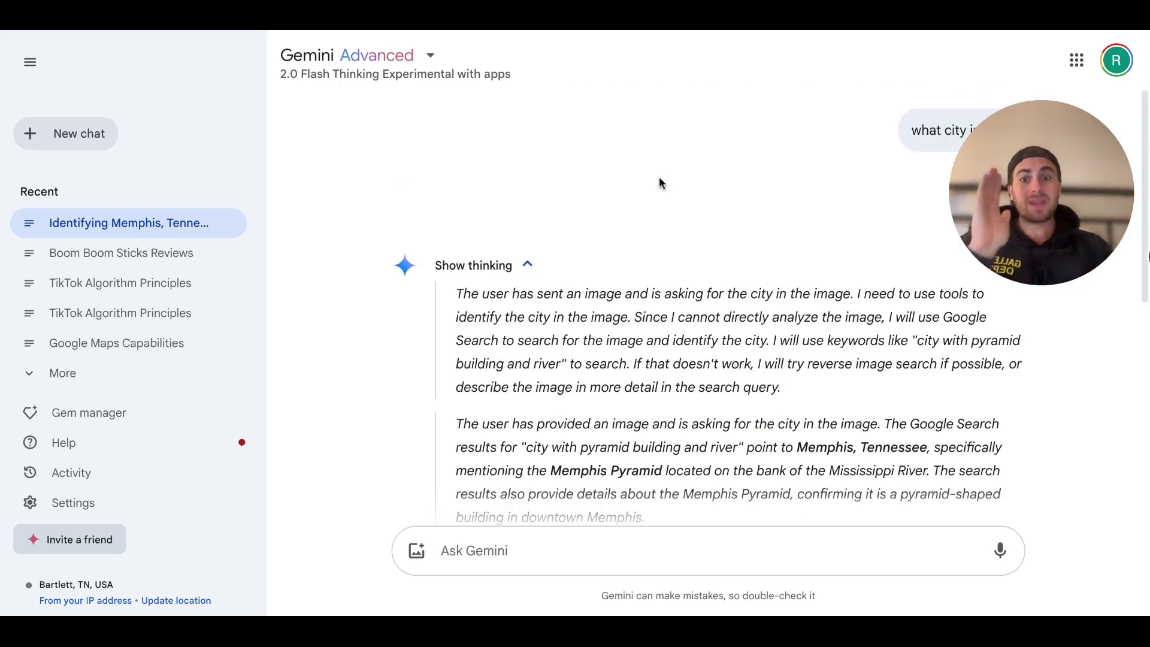
{"action": "left_click", "coordinate": [497, 75]}
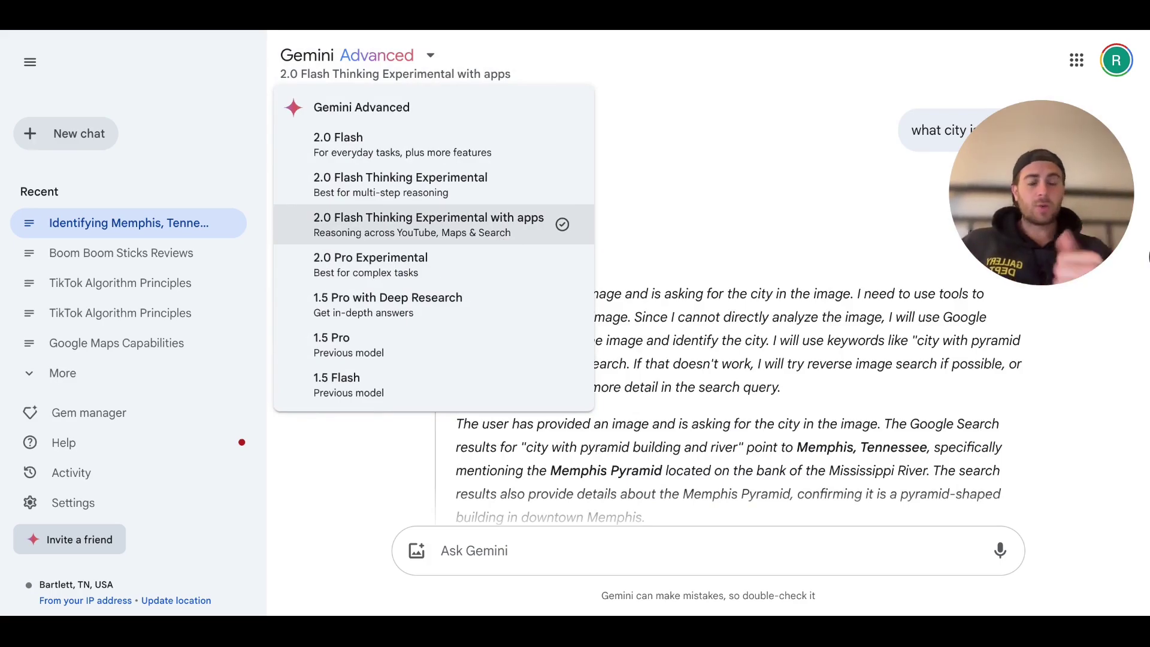
{"action": "left_click", "coordinate": [835, 363]}
{"action": "scroll", "coordinate": [836, 365], "scroll_direction": "down", "scroll_amount": 5}
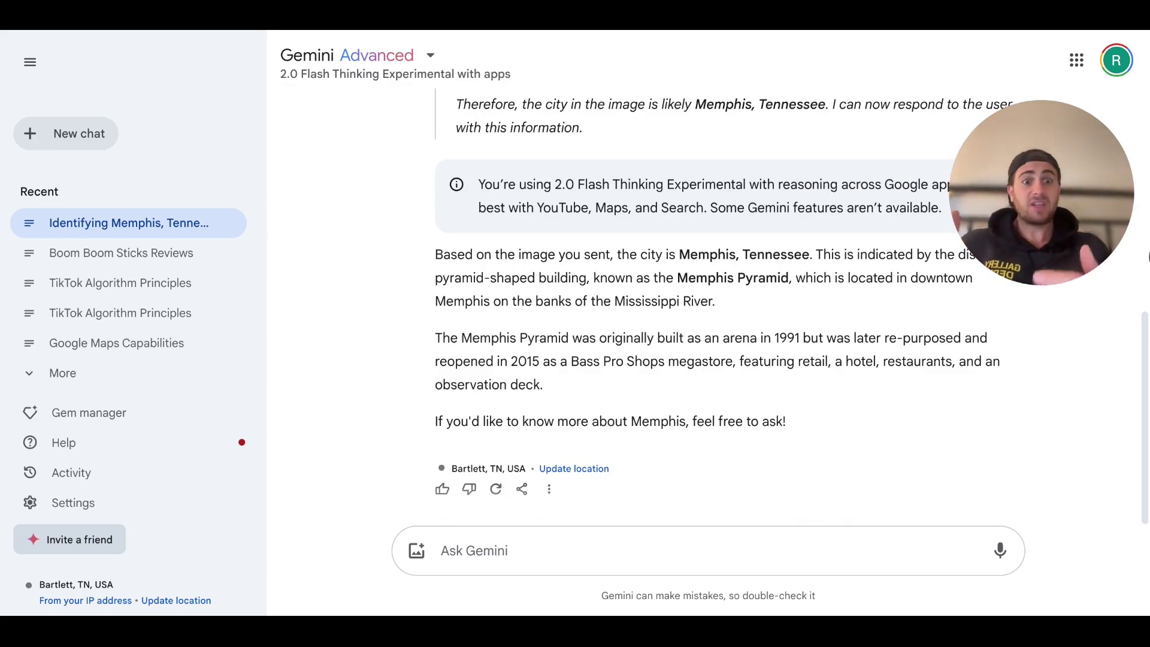
{"action": "scroll", "coordinate": [663, 215], "scroll_direction": "up", "scroll_amount": 7}
{"action": "scroll", "coordinate": [662, 216], "scroll_direction": "down", "scroll_amount": 7}
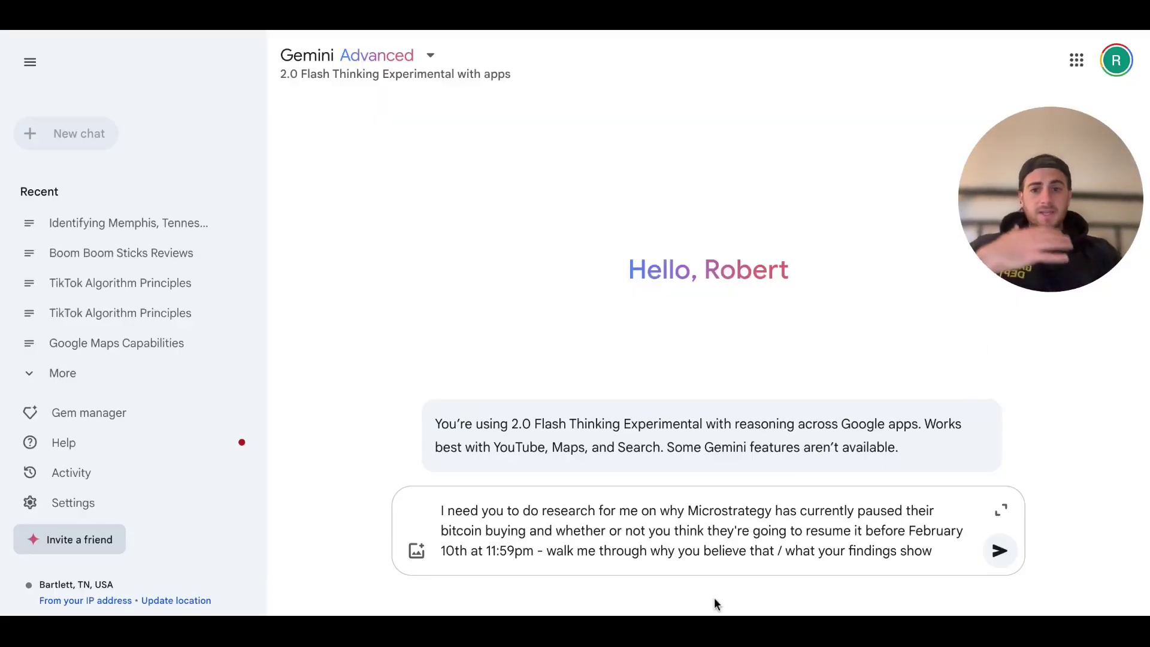
Submit the prepared prompt on why Microstrategy paused its bitcoin buying and whether it will resume before February 10th at 11:59pm.
{"action": "left_click", "coordinate": [609, 514]}
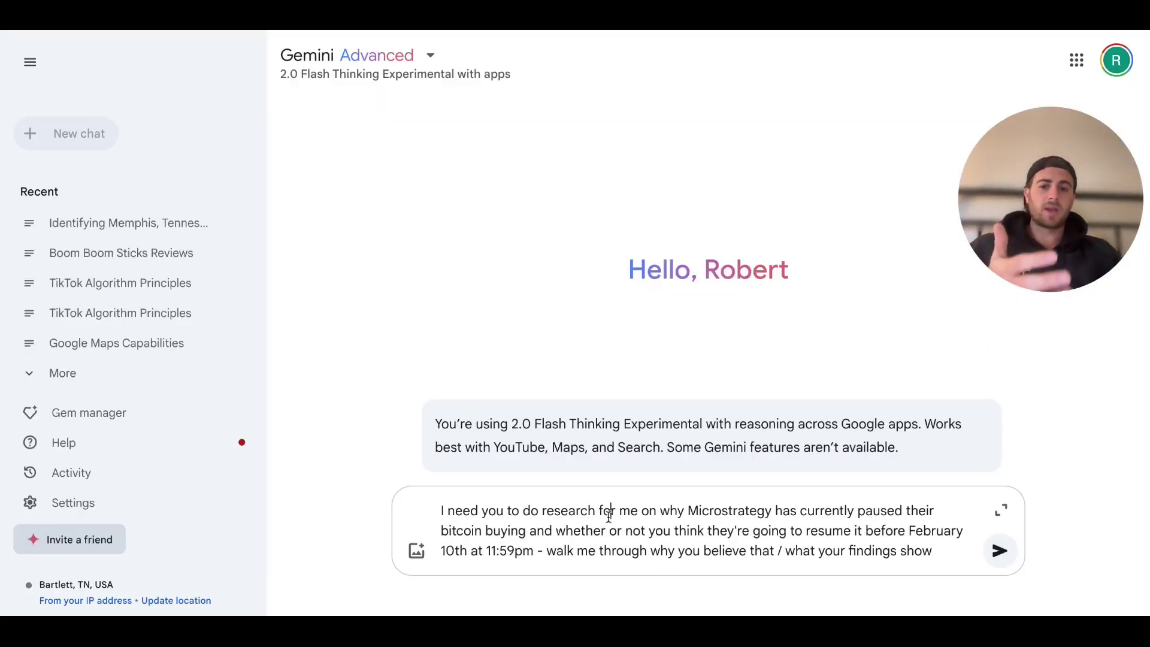
{"action": "double_click", "coordinate": [742, 508]}
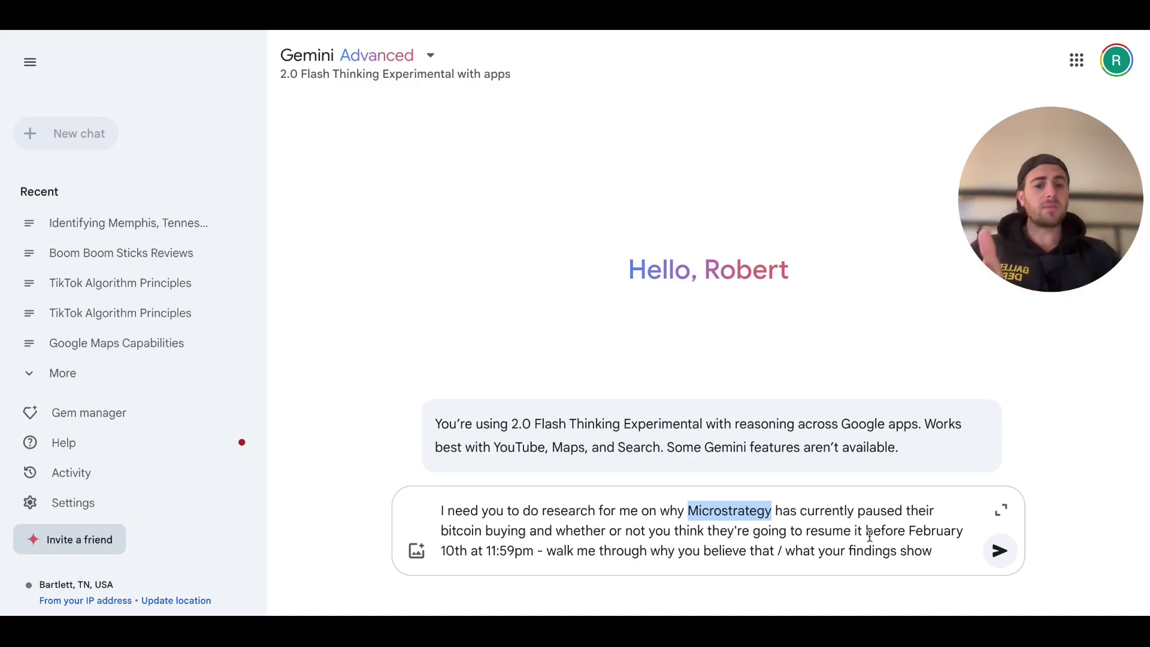
{"action": "left_click", "coordinate": [1000, 551]}
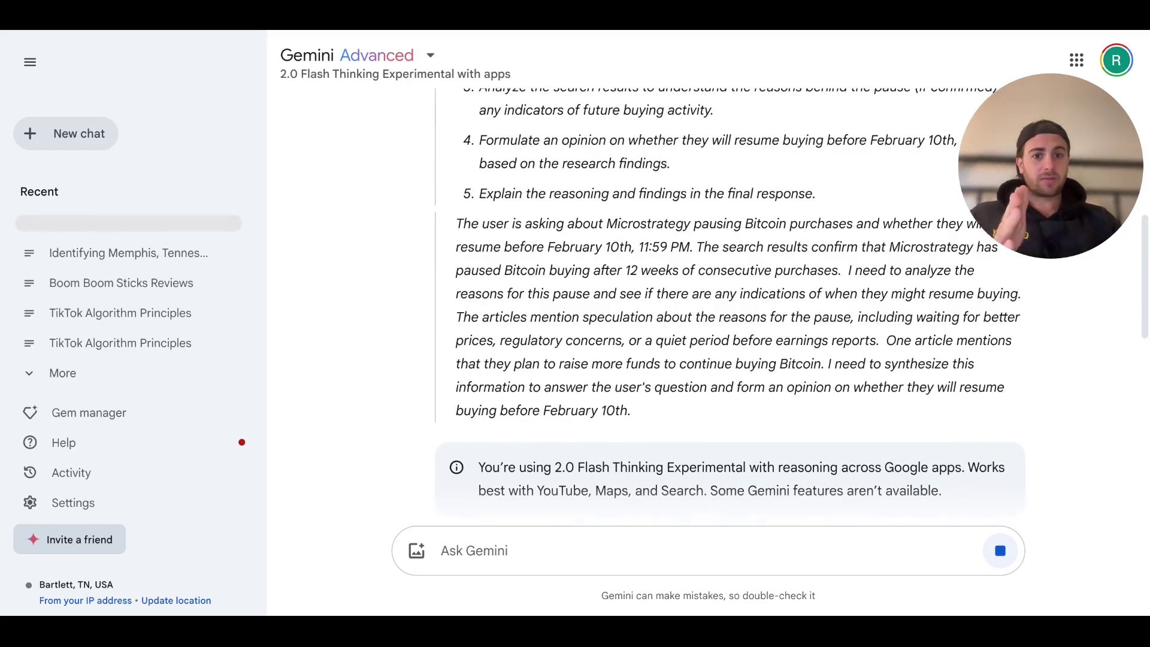
Read the thinking section of the Microstrategy answer, including its five-point research plan.
{"action": "scroll", "coordinate": [719, 300], "scroll_direction": "up", "scroll_amount": 3}
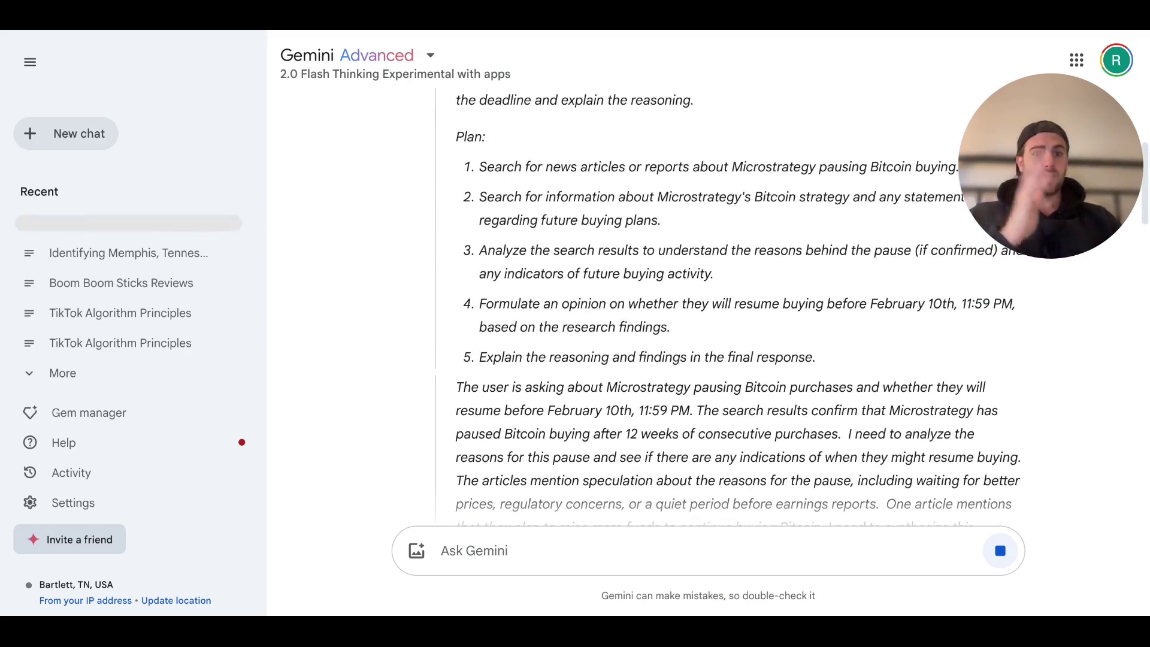
{"action": "scroll", "coordinate": [473, 235], "scroll_direction": "up", "scroll_amount": 2}
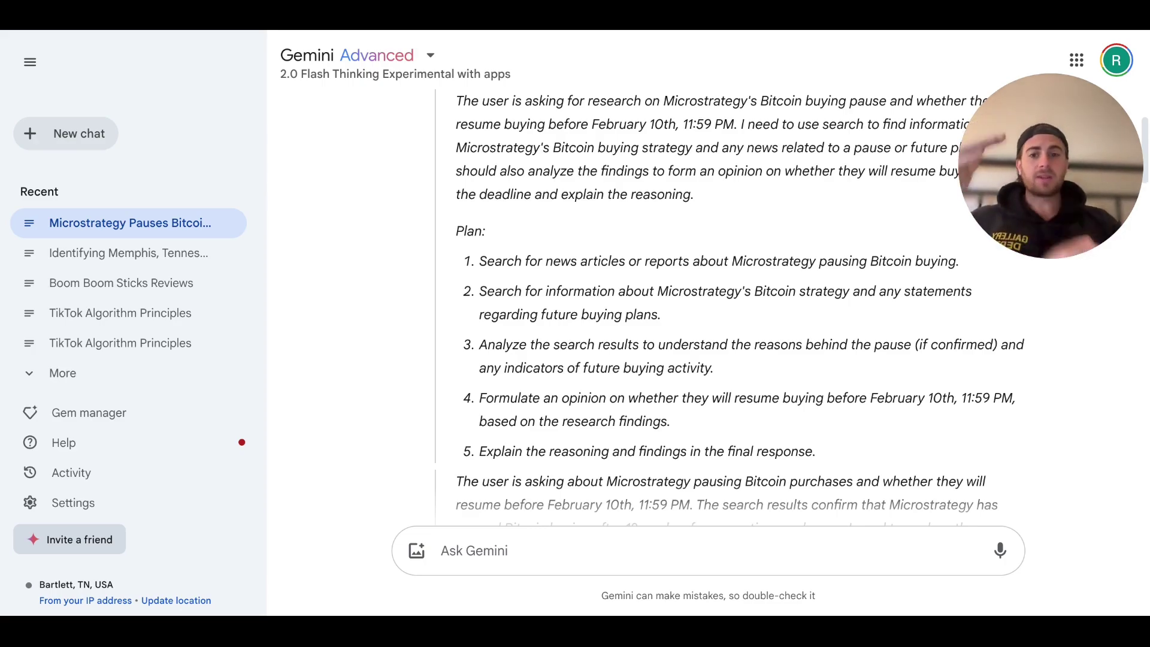
{"action": "scroll", "coordinate": [386, 267], "scroll_direction": "up", "scroll_amount": 2}
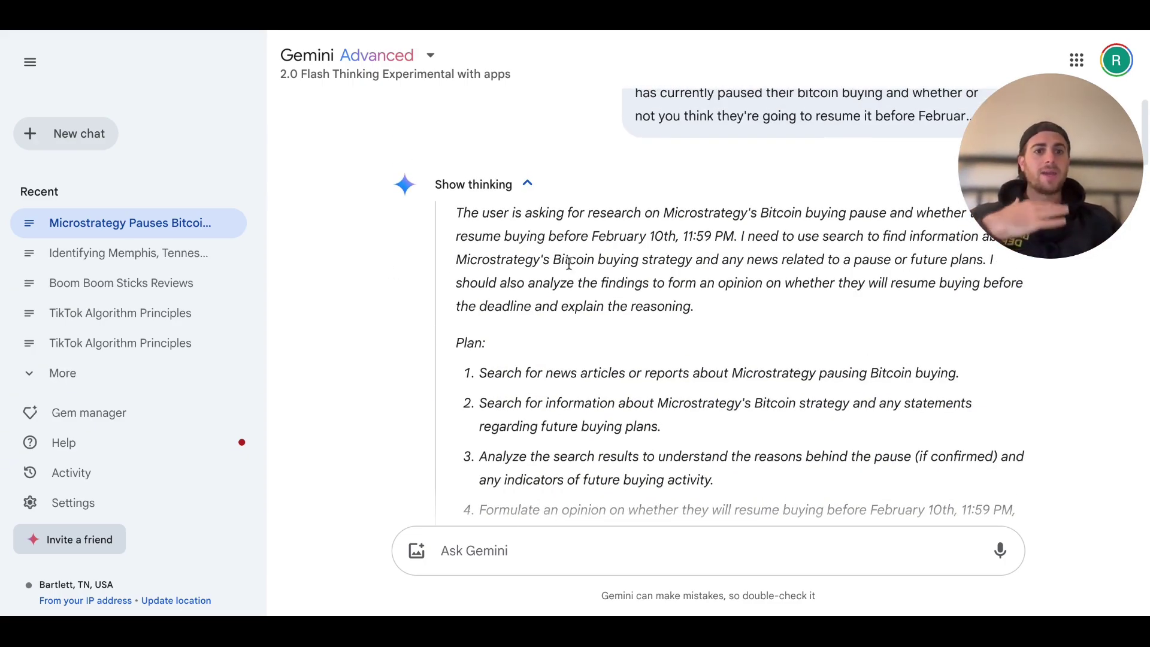
Read the Microstrategy answer: the reasons for the pause, the February 10th prediction, the arguments for eventual resumption and the conclusion.
{"action": "scroll", "coordinate": [569, 262], "scroll_direction": "down", "scroll_amount": 15}
{"action": "scroll", "coordinate": [587, 263], "scroll_direction": "up", "scroll_amount": 5}
{"action": "scroll", "coordinate": [587, 264], "scroll_direction": "down", "scroll_amount": 4}
{"action": "scroll", "coordinate": [587, 263], "scroll_direction": "up", "scroll_amount": 1}
{"action": "scroll", "coordinate": [659, 300], "scroll_direction": "up", "scroll_amount": 3}
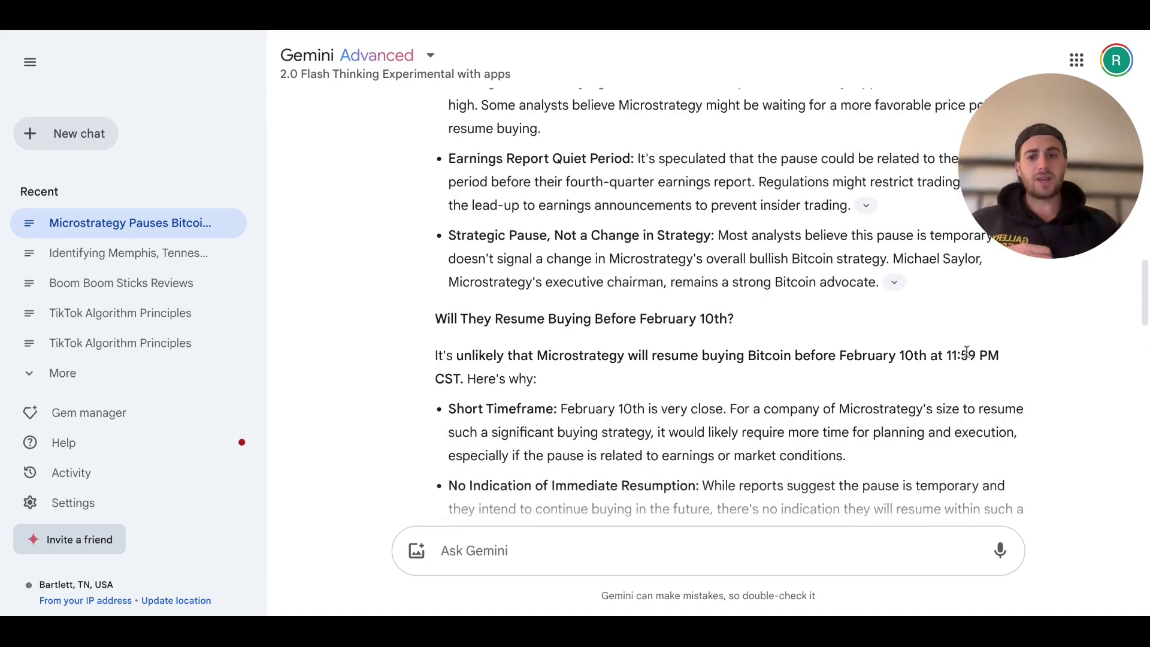
{"action": "scroll", "coordinate": [735, 406], "scroll_direction": "down", "scroll_amount": 2}
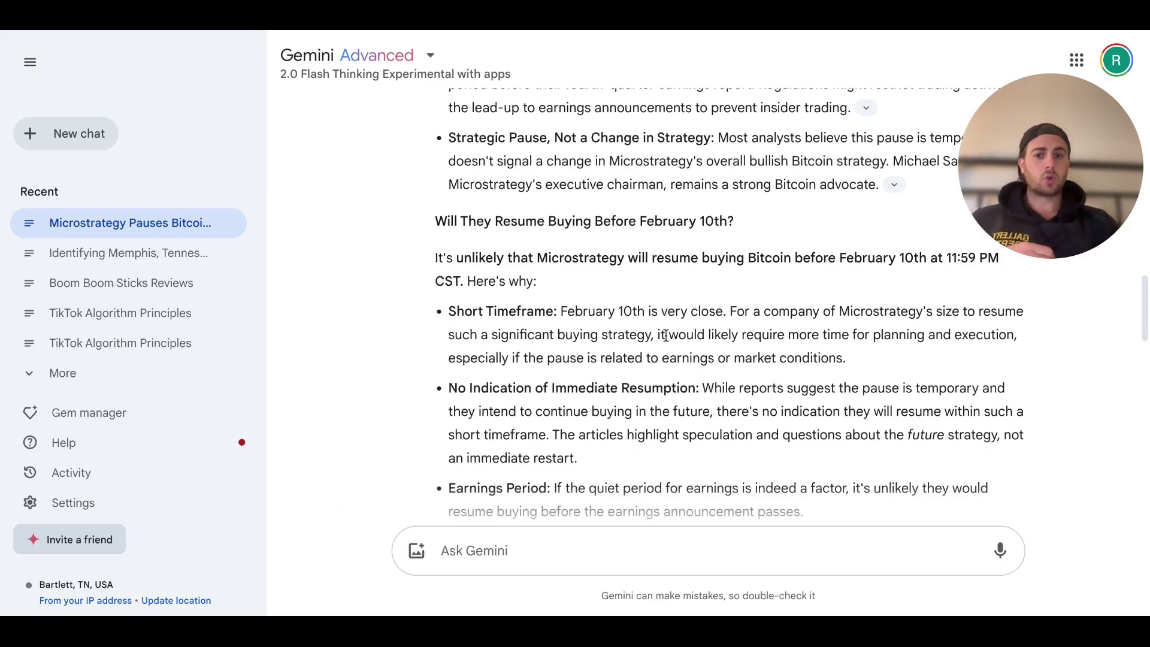
{"action": "scroll", "coordinate": [666, 335], "scroll_direction": "down", "scroll_amount": 1}
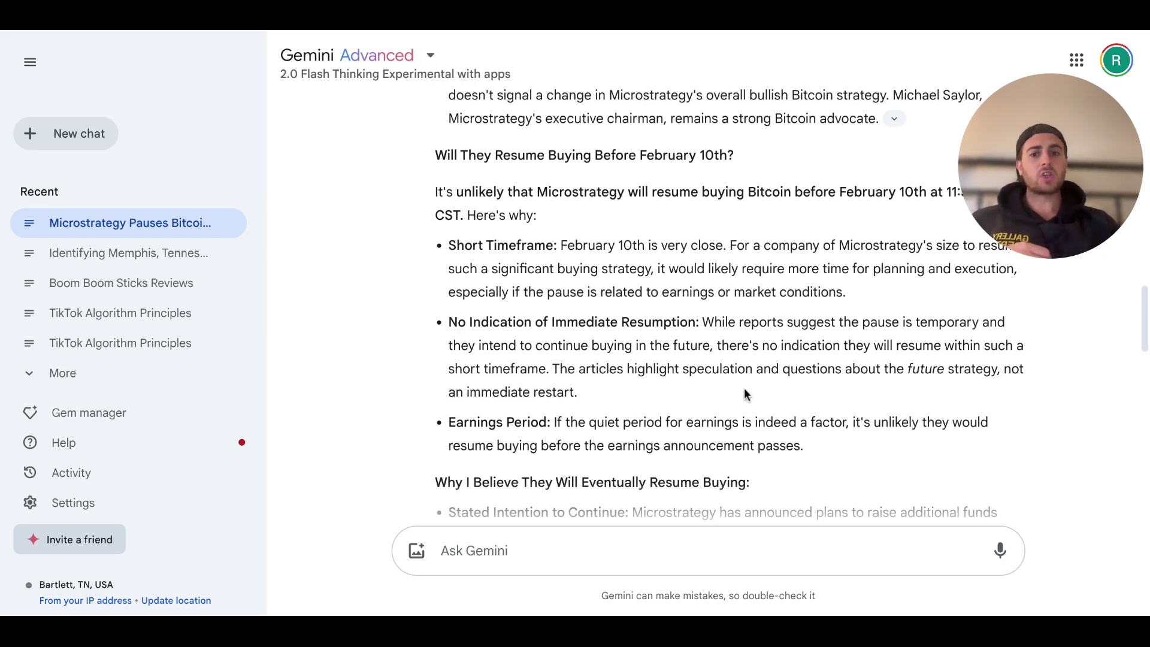
{"action": "scroll", "coordinate": [666, 335], "scroll_direction": "down", "scroll_amount": 1}
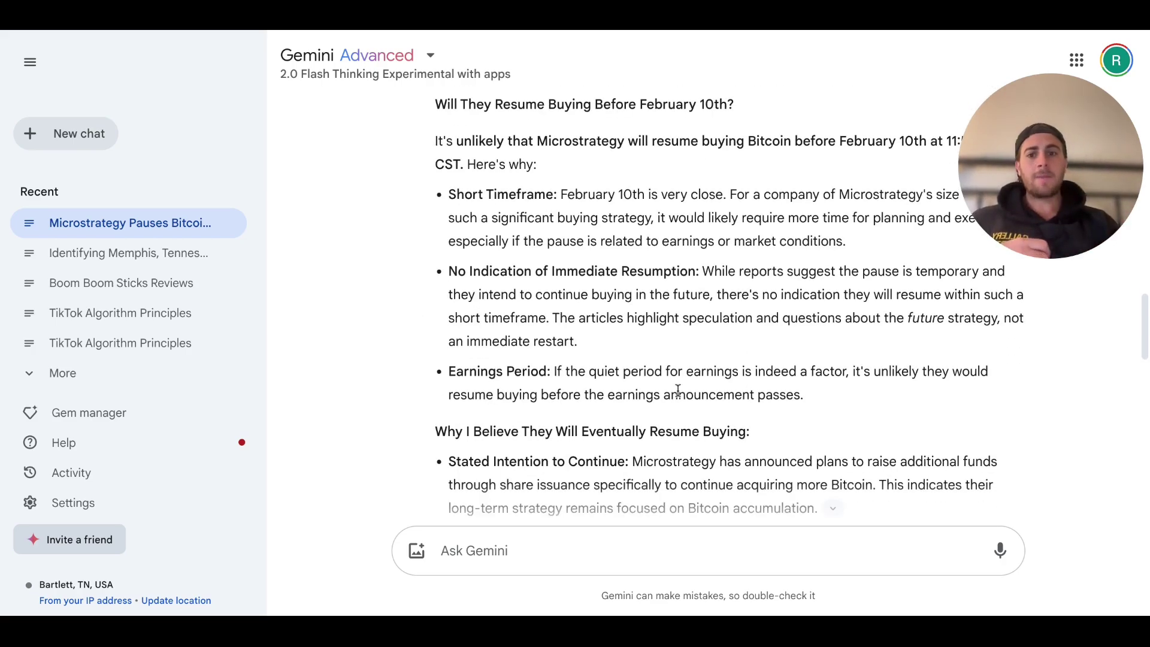
{"action": "scroll", "coordinate": [741, 350], "scroll_direction": "down", "scroll_amount": 2}
{"action": "scroll", "coordinate": [494, 367], "scroll_direction": "down", "scroll_amount": 1}
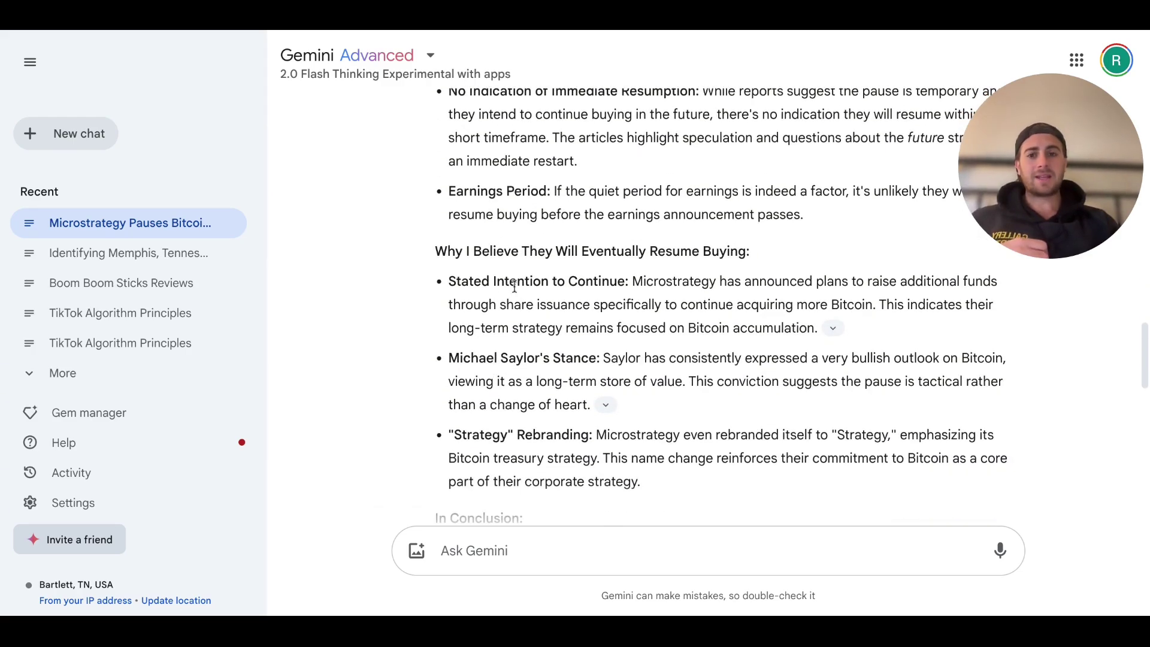
{"action": "scroll", "coordinate": [497, 347], "scroll_direction": "down", "scroll_amount": 1}
{"action": "scroll", "coordinate": [497, 343], "scroll_direction": "down", "scroll_amount": 1}
{"action": "scroll", "coordinate": [606, 336], "scroll_direction": "down", "scroll_amount": 4}
Ask the follow-up question "when do you think they'll resume this" in the same chat.
{"action": "type", "text": "when"}
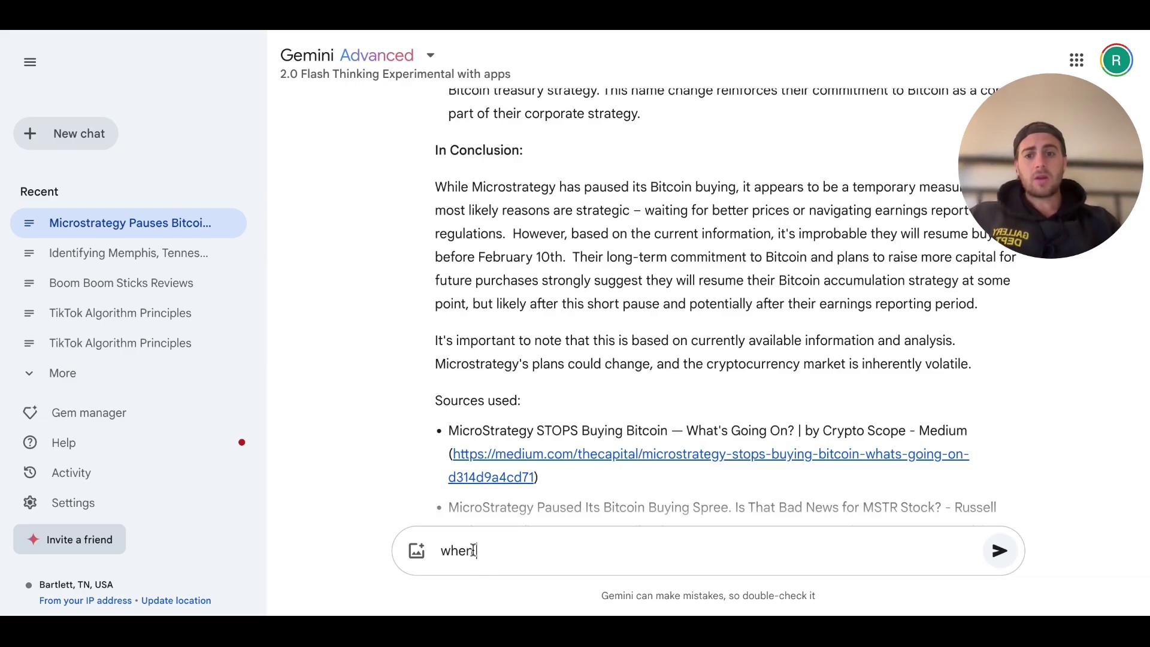
{"action": "type", "text": " do you think they'll resume this"}
{"action": "key", "text": "Return"}
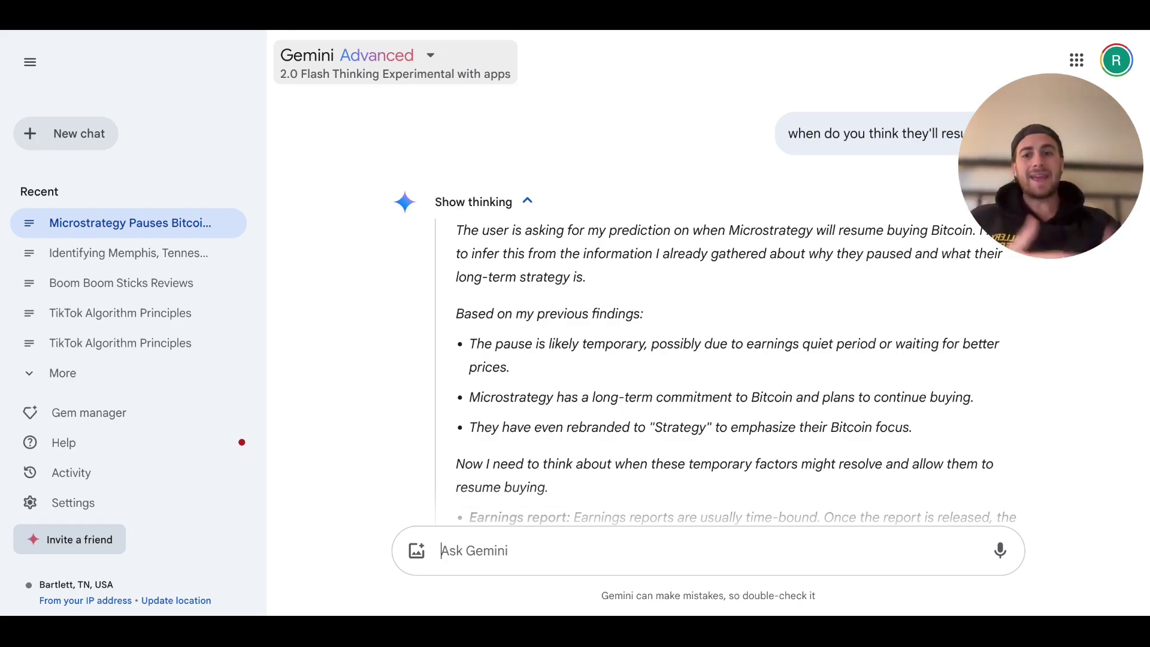
Read the follow-up's thinking section and answer, covering the factors to consider, the earnings report date and the revised prediction.
{"action": "scroll", "coordinate": [452, 288], "scroll_direction": "down", "scroll_amount": 6}
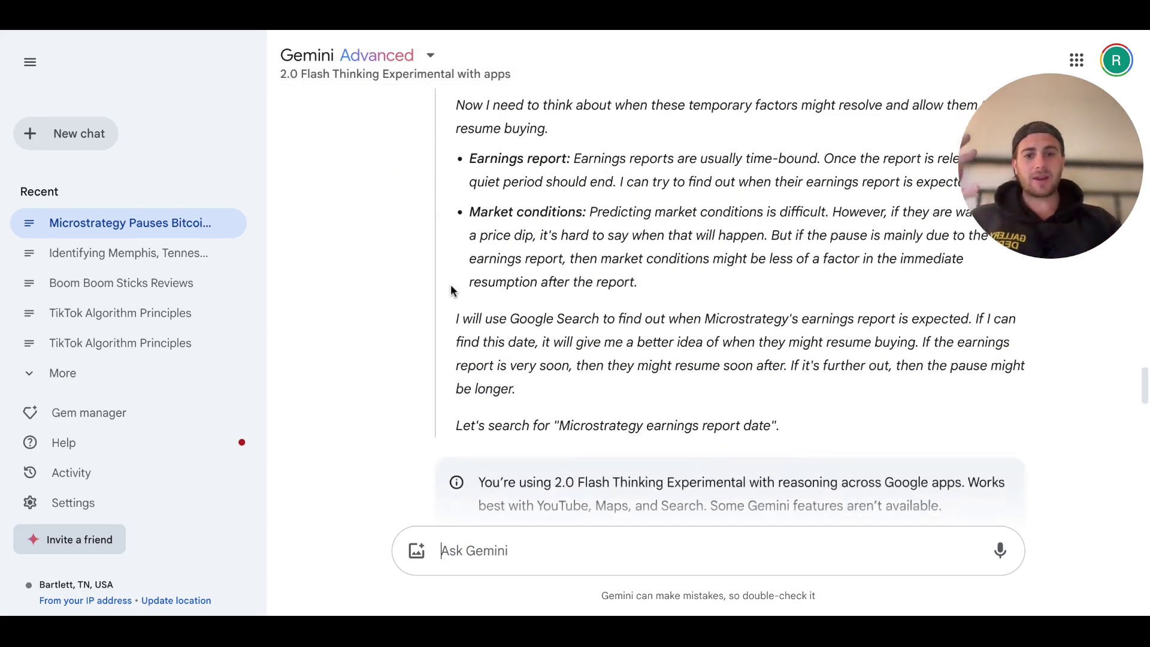
{"action": "scroll", "coordinate": [452, 290], "scroll_direction": "down", "scroll_amount": 6}
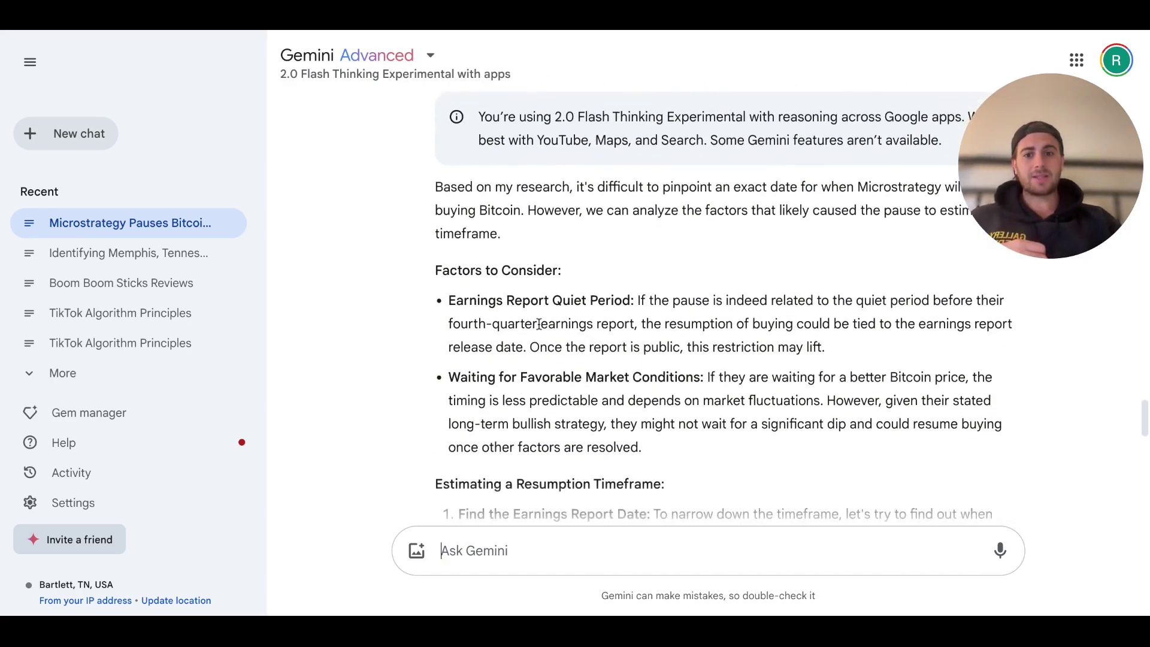
{"action": "scroll", "coordinate": [540, 324], "scroll_direction": "down", "scroll_amount": 1}
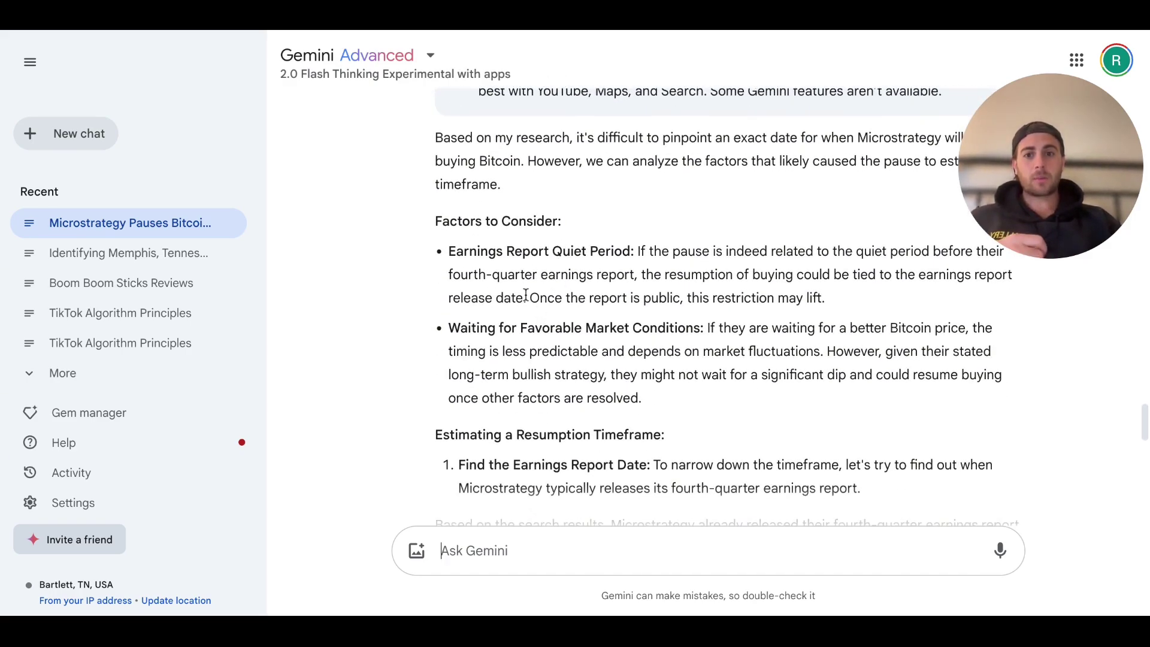
{"action": "scroll", "coordinate": [558, 275], "scroll_direction": "down", "scroll_amount": 1}
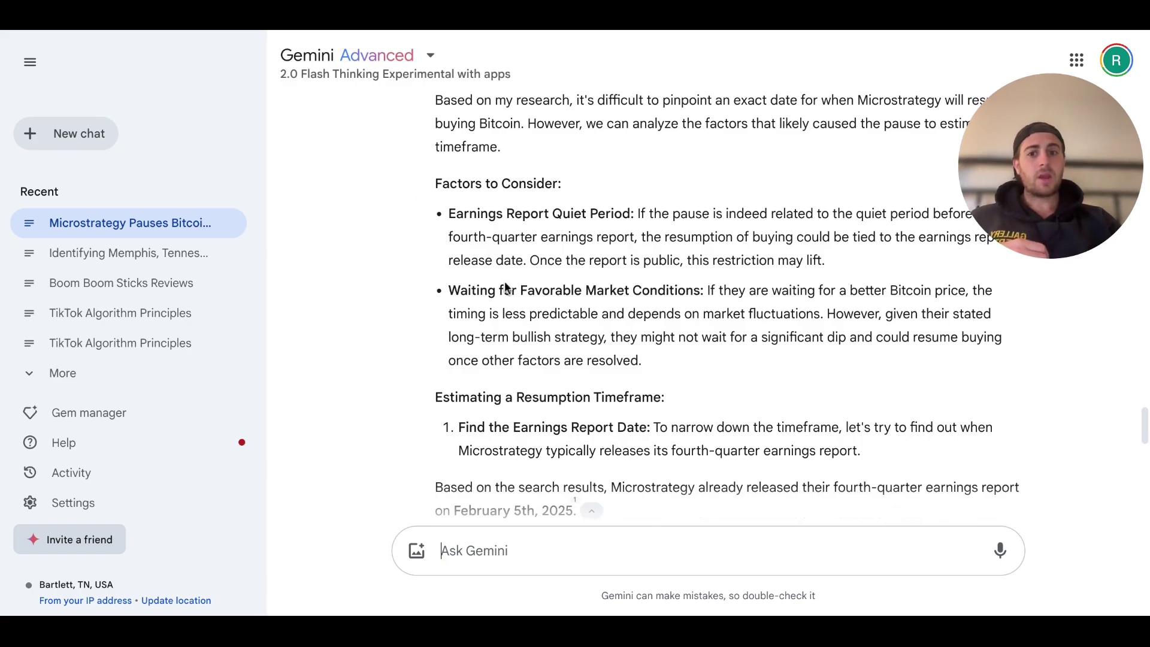
{"action": "scroll", "coordinate": [516, 305], "scroll_direction": "down", "scroll_amount": 2}
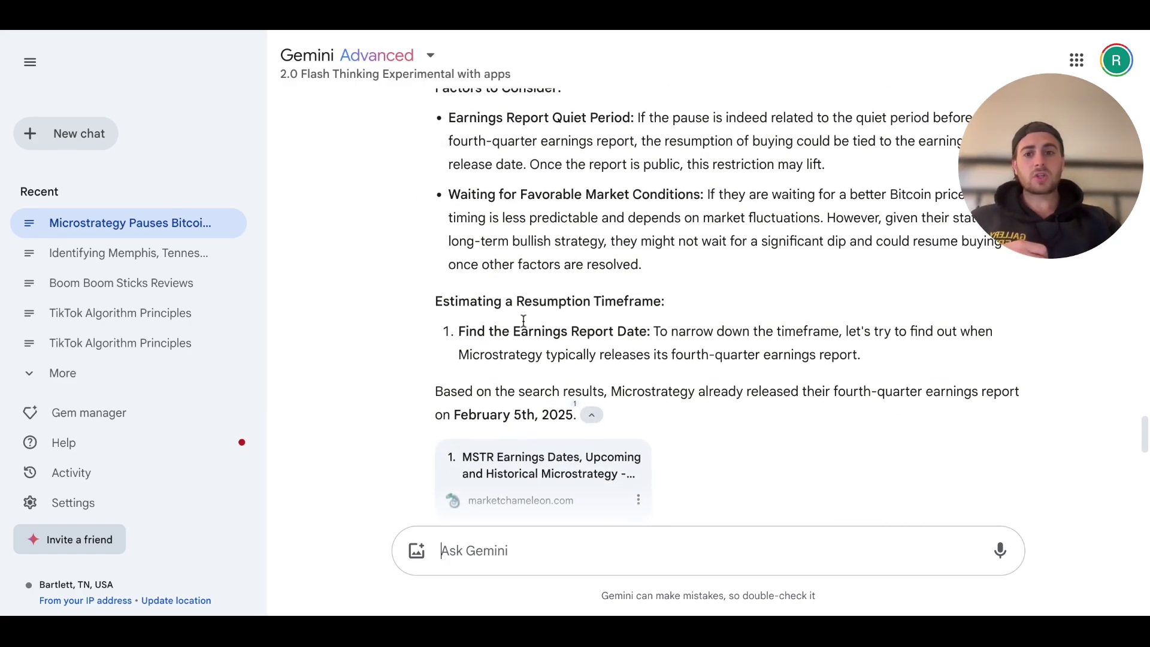
{"action": "scroll", "coordinate": [515, 359], "scroll_direction": "down", "scroll_amount": 1}
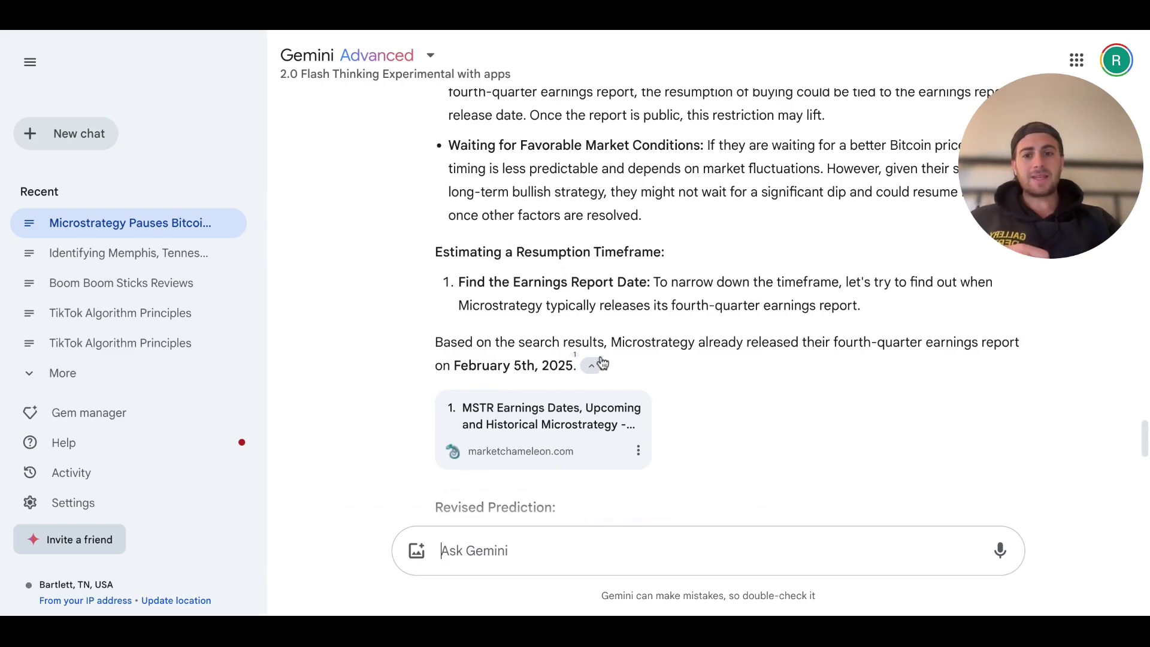
{"action": "scroll", "coordinate": [534, 366], "scroll_direction": "down", "scroll_amount": 2}
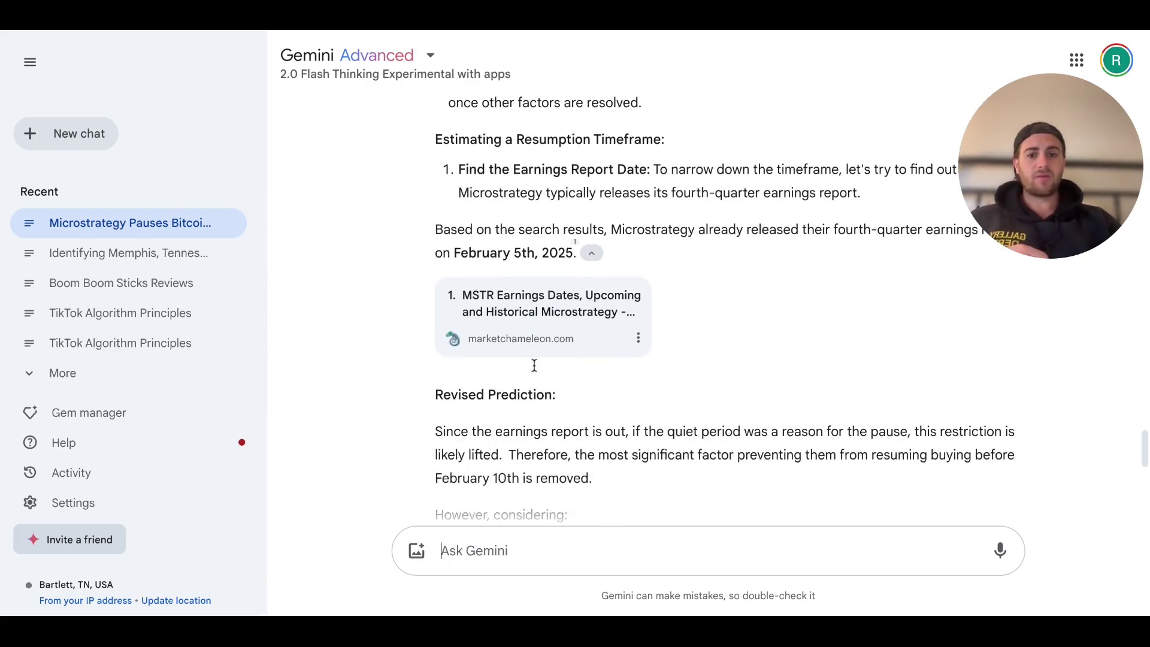
{"action": "scroll", "coordinate": [534, 365], "scroll_direction": "down", "scroll_amount": 2}
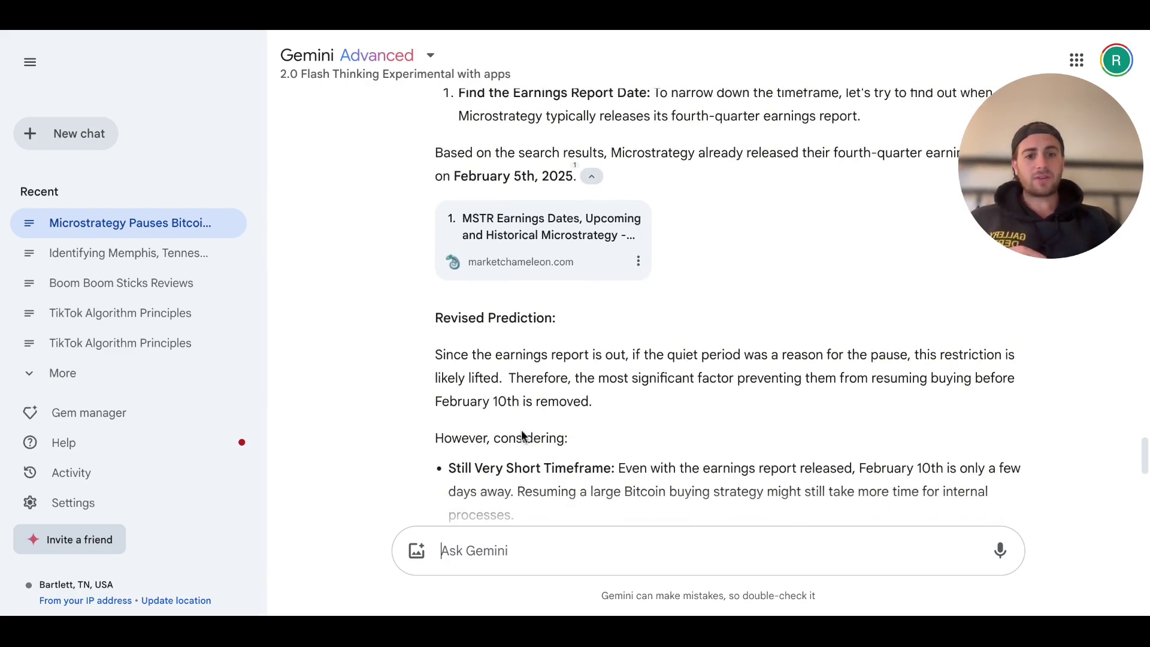
{"action": "scroll", "coordinate": [523, 436], "scroll_direction": "down", "scroll_amount": 2}
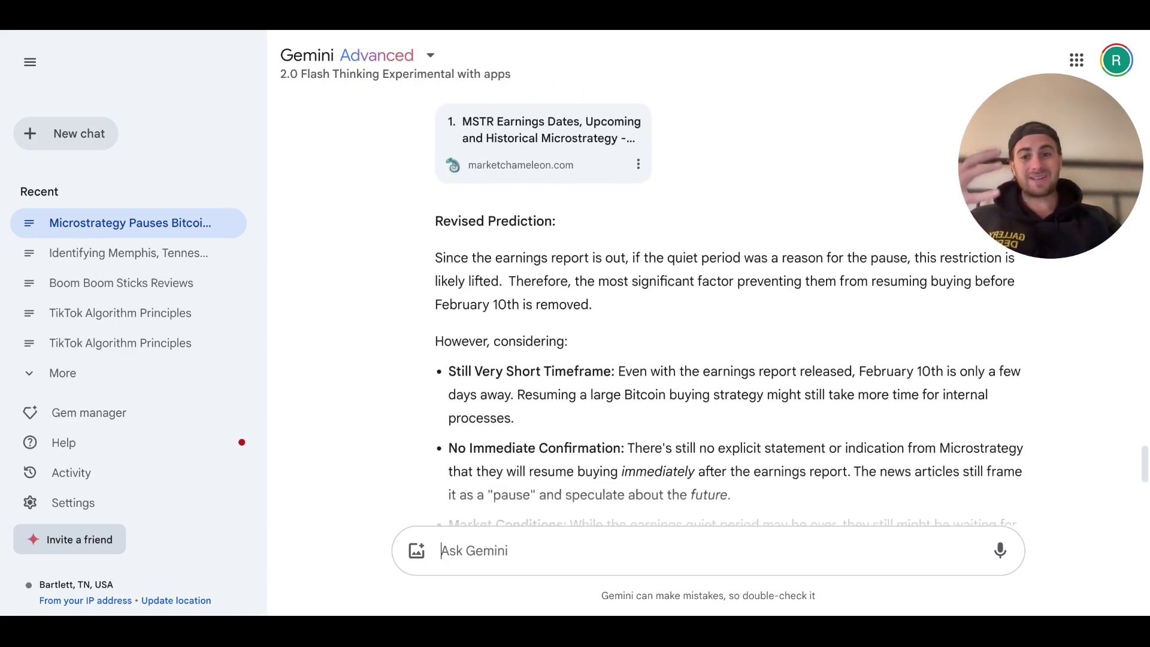
{"action": "scroll", "coordinate": [735, 333], "scroll_direction": "down", "scroll_amount": 2}
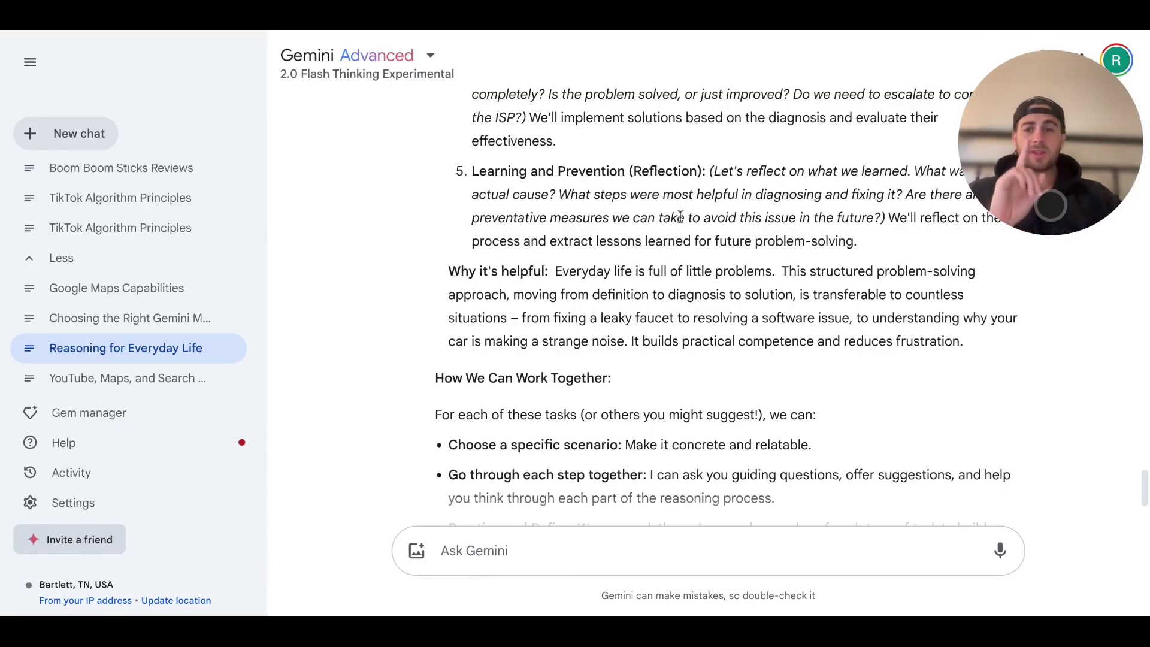
Switch to 2.0 Pro Experimental and enter "You need to buy a new appliance, like a washing machine, but are overwhelmed by choices." as the prompt.
{"action": "left_click", "coordinate": [380, 70]}
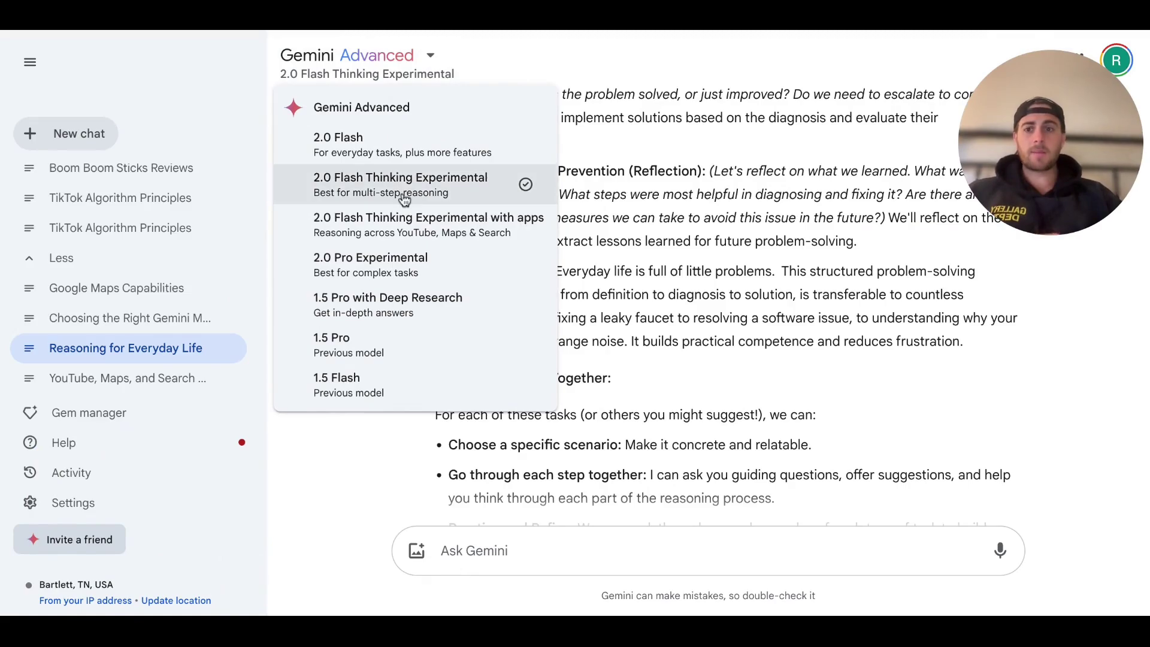
{"action": "left_click", "coordinate": [416, 277]}
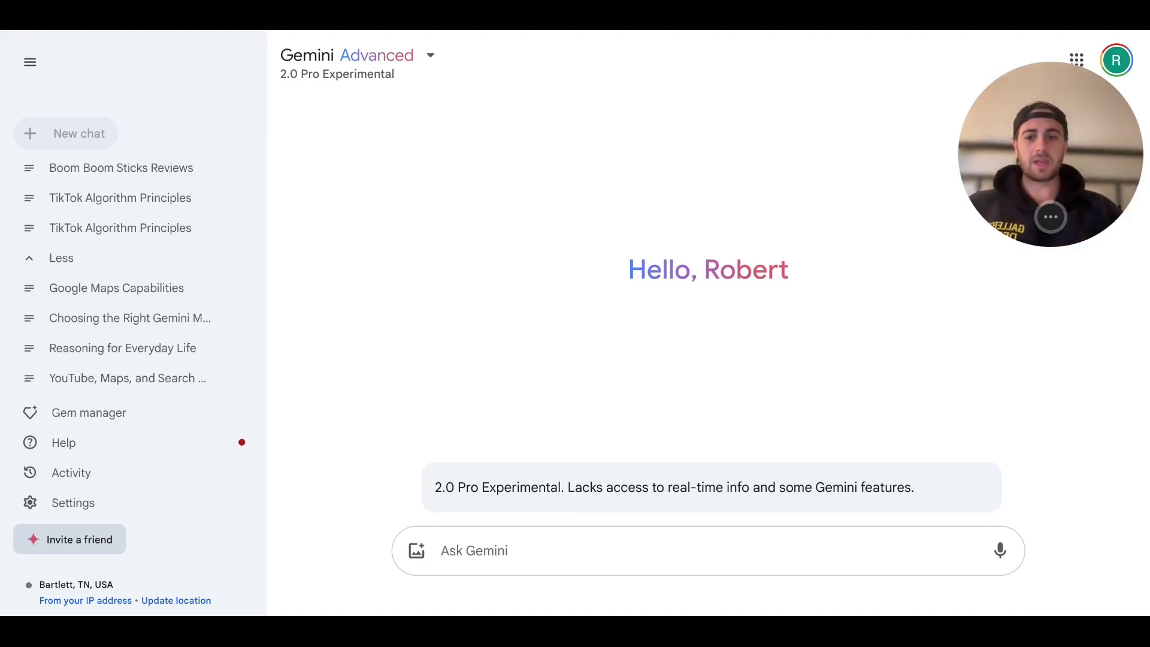
{"action": "type", "text": "You need to buy a new appliance, like a washing machine, but are overwhelmed by choices."}
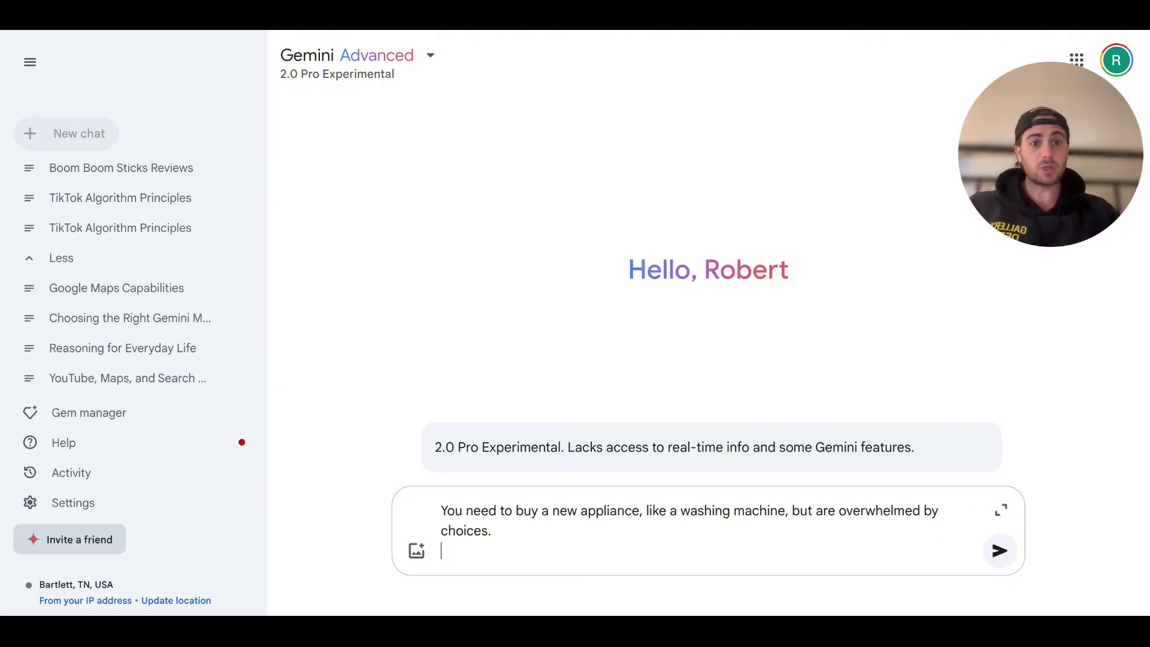
Add a request for a washing machine recommendation under $1,500, mentioning being overwhelmed by choices, use by two people and wanting a dryer too.
{"action": "type", "text": "am buying a"}
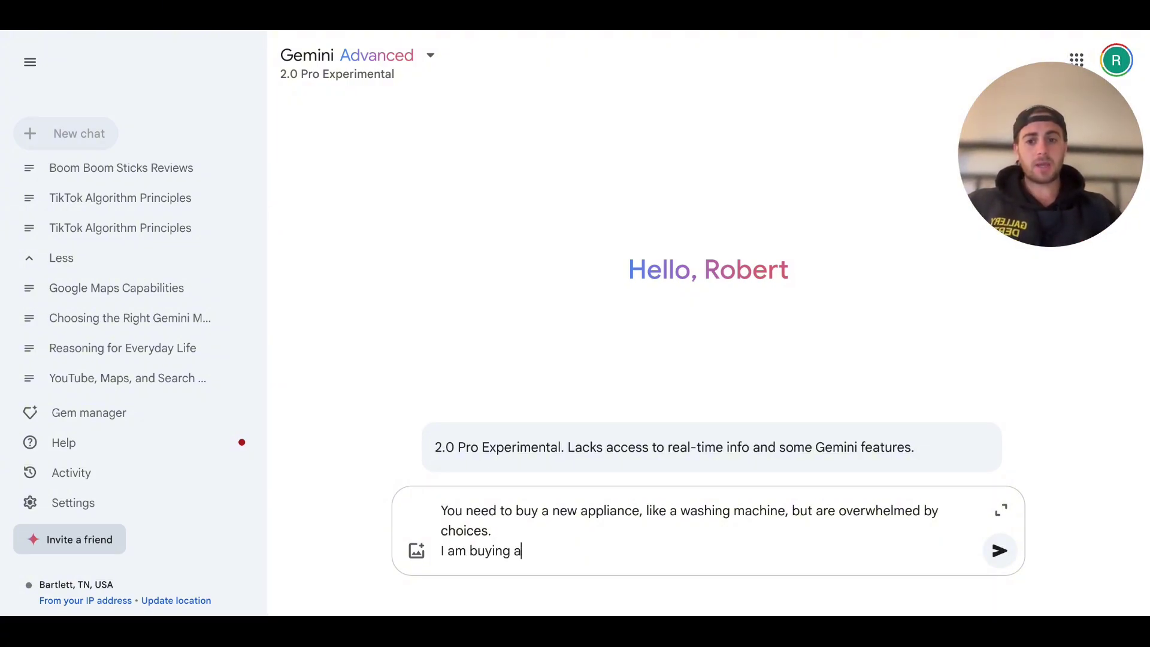
{"action": "type", "text": " new washing machine and don't wan"}
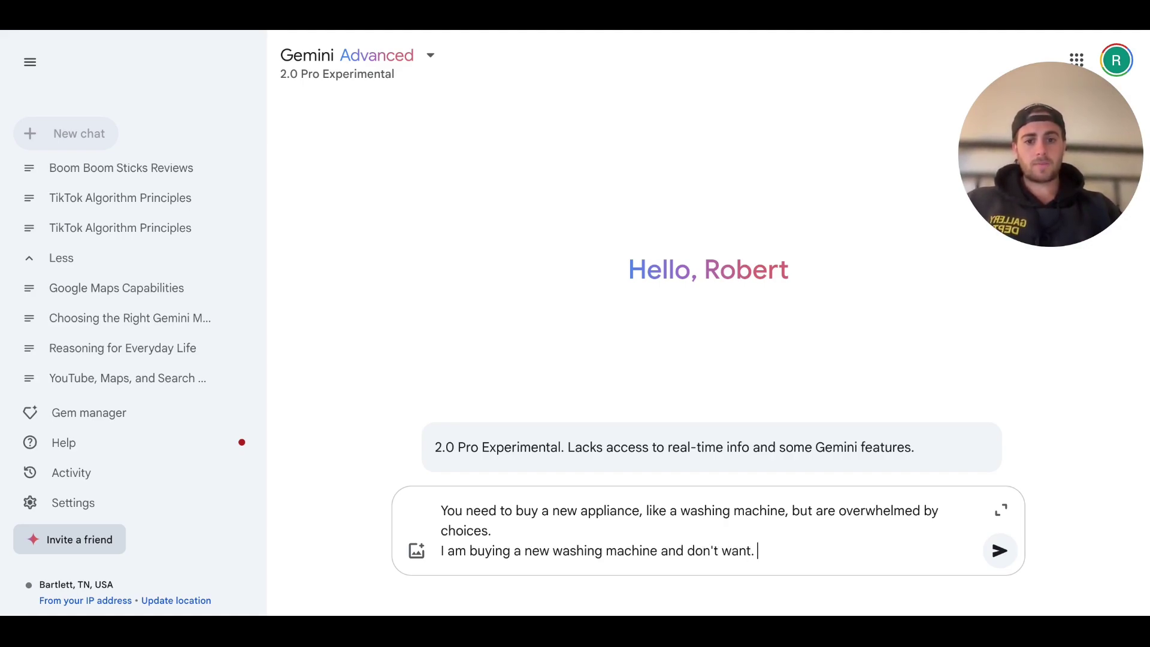
{"action": "type", "text": "t to spend more than $1,500 can you p"}
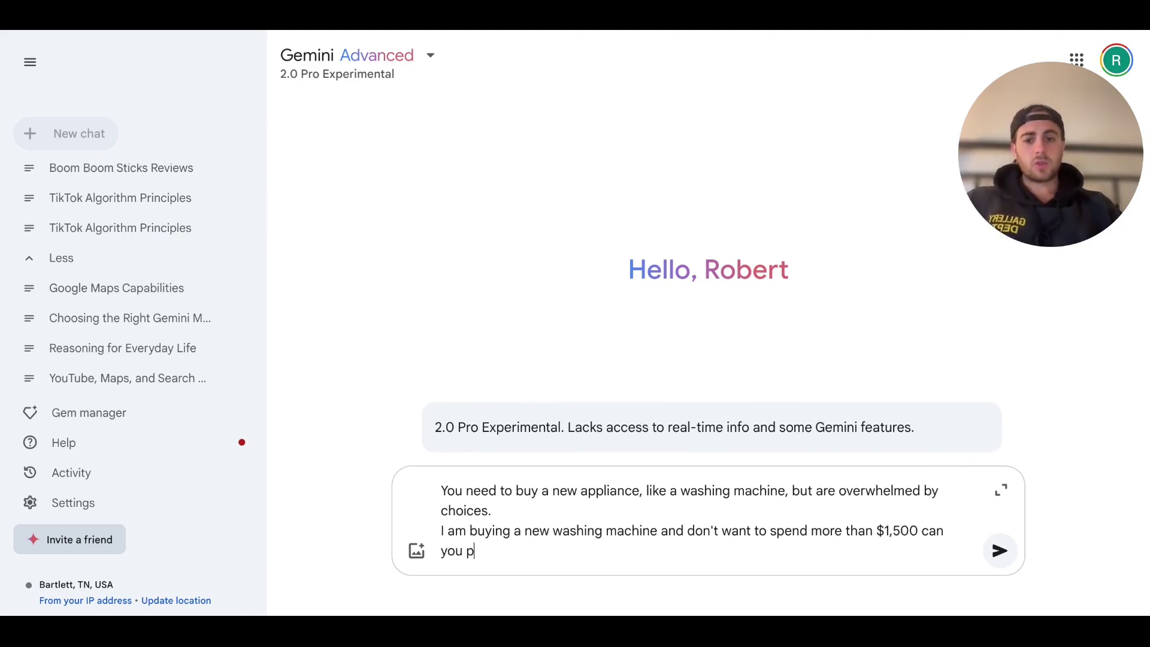
{"action": "type", "text": "lease walk me through which one you'd recommend I a"}
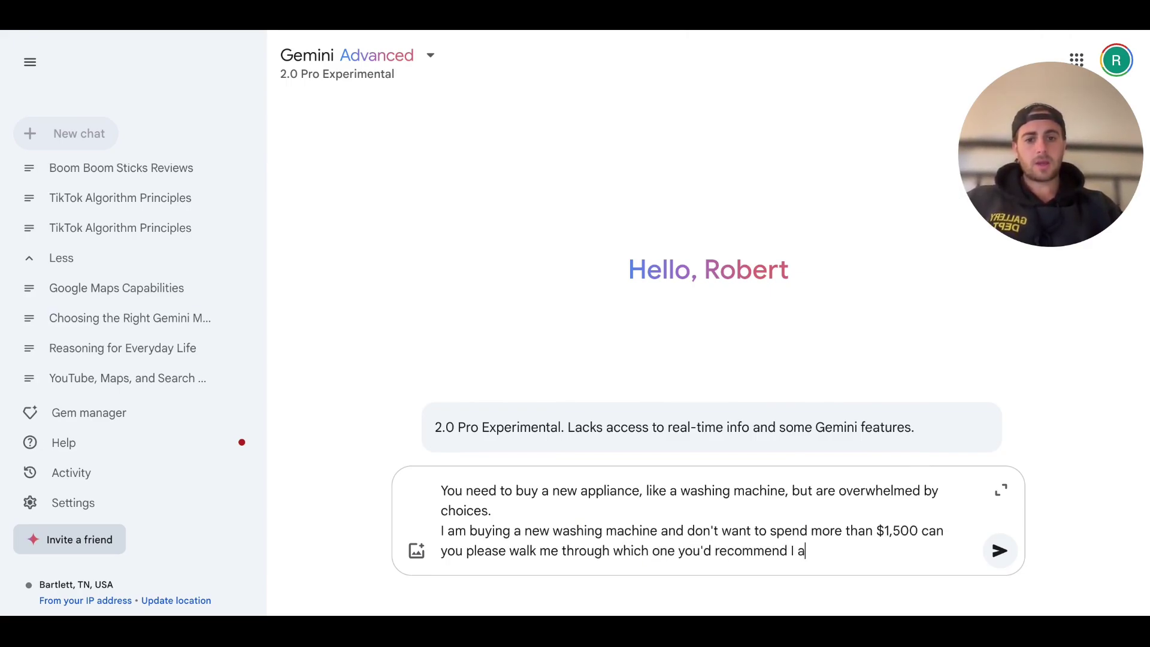
{"action": "type", "text": "m overwh"}
{"action": "type", "text": "ed with all of the deci"}
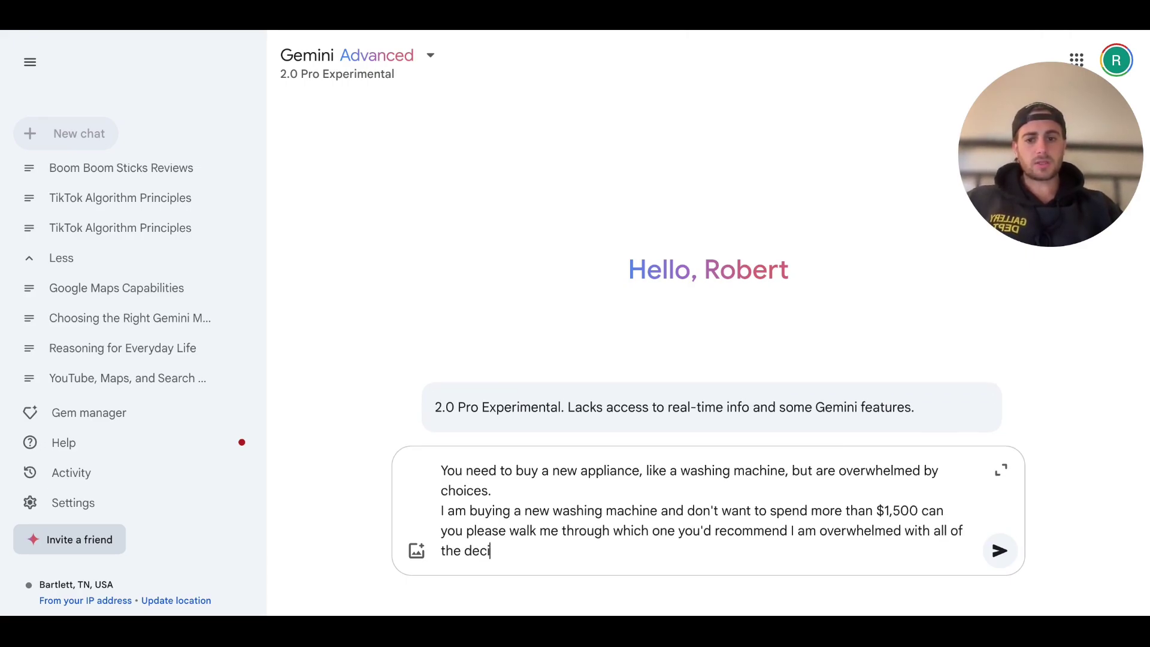
{"action": "type", "text": "sion that I have t"}
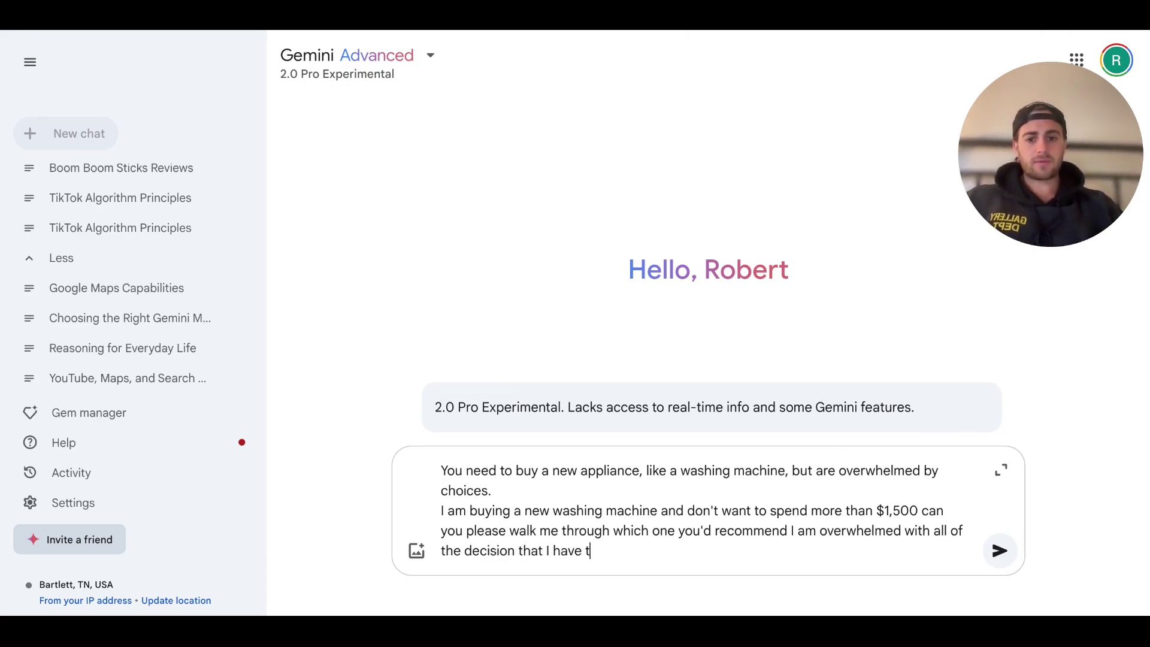
{"action": "type", "text": "o make and all of teh "}
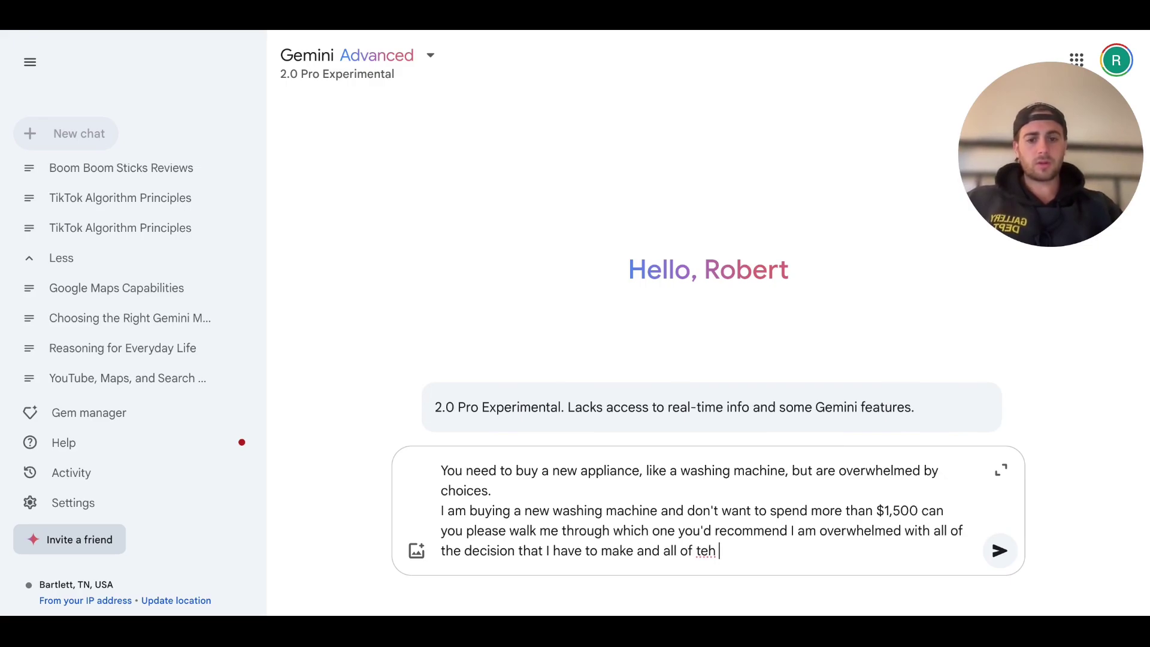
{"action": "type", "text": "he choices that I have. It's only me and my "}
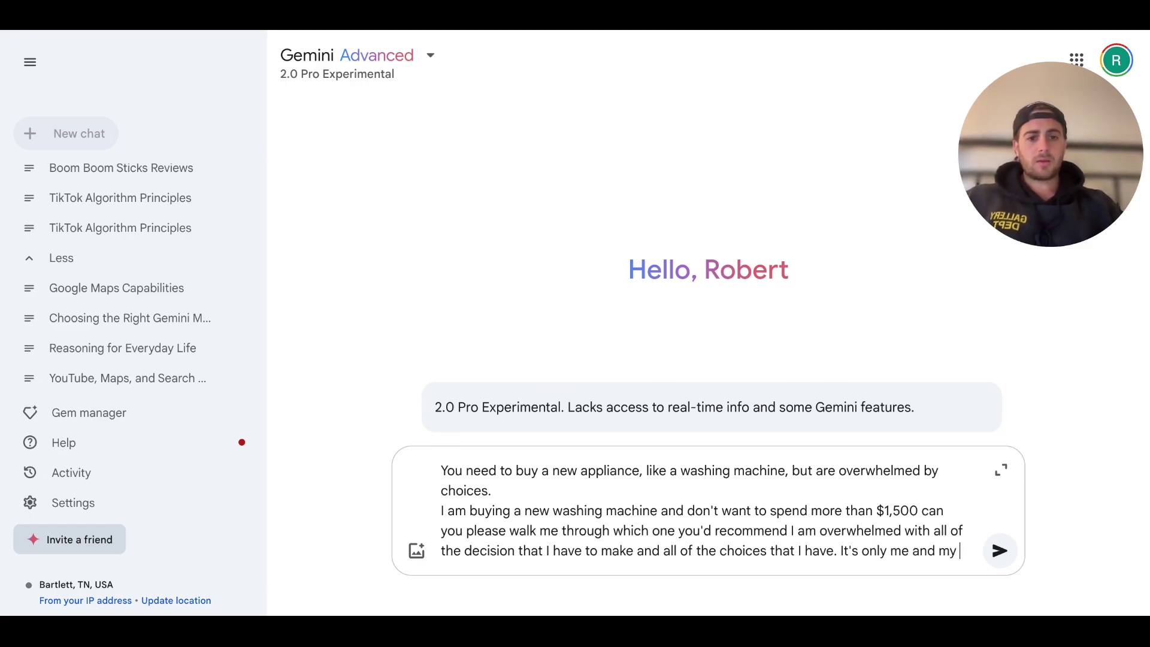
{"action": "type", "text": "gri"}
{"action": "type", "text": "lfriend using "}
{"action": "type", "text": "it and we'd love to get a dr"}
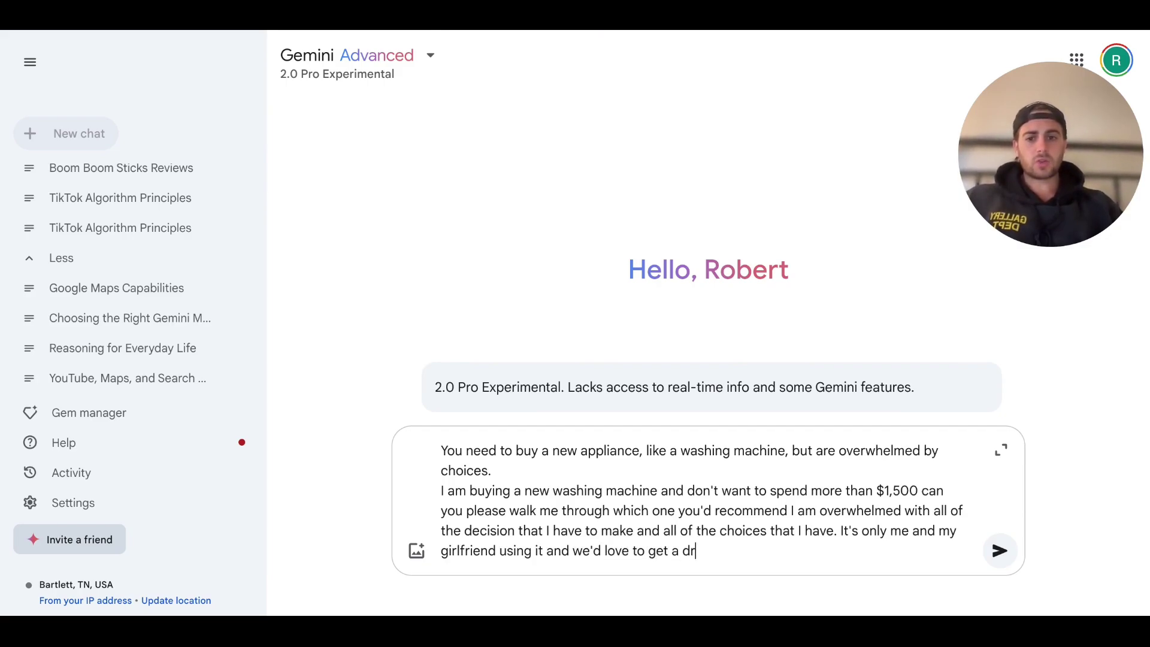
{"action": "type", "text": "yer too"}
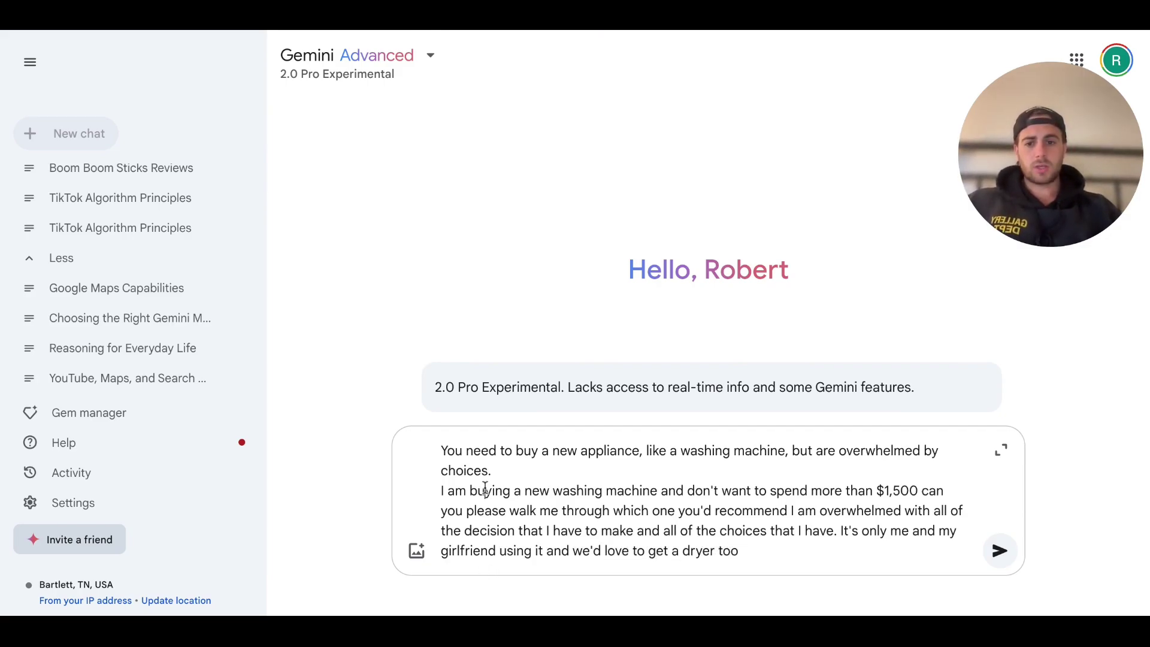
Delete the generic appliance scenario above the washing machine request and submit the remaining prompt.
{"action": "key", "text": "ctrl+shift+Home"}
{"action": "key", "text": "BackSpace"}
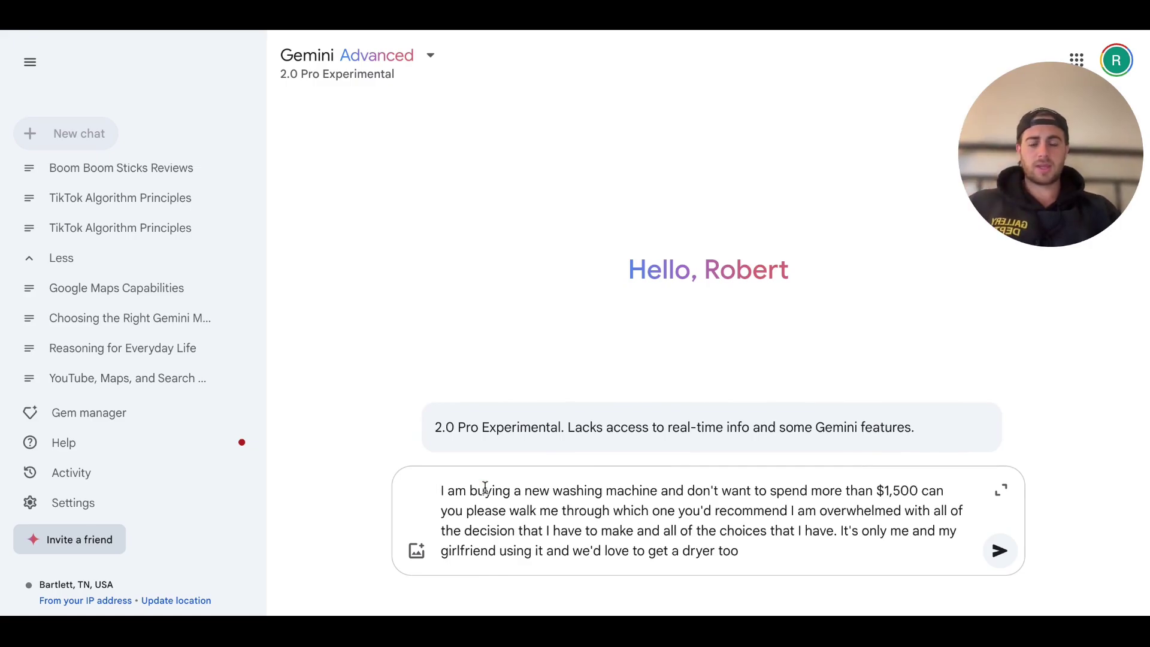
{"action": "key", "text": "Return"}
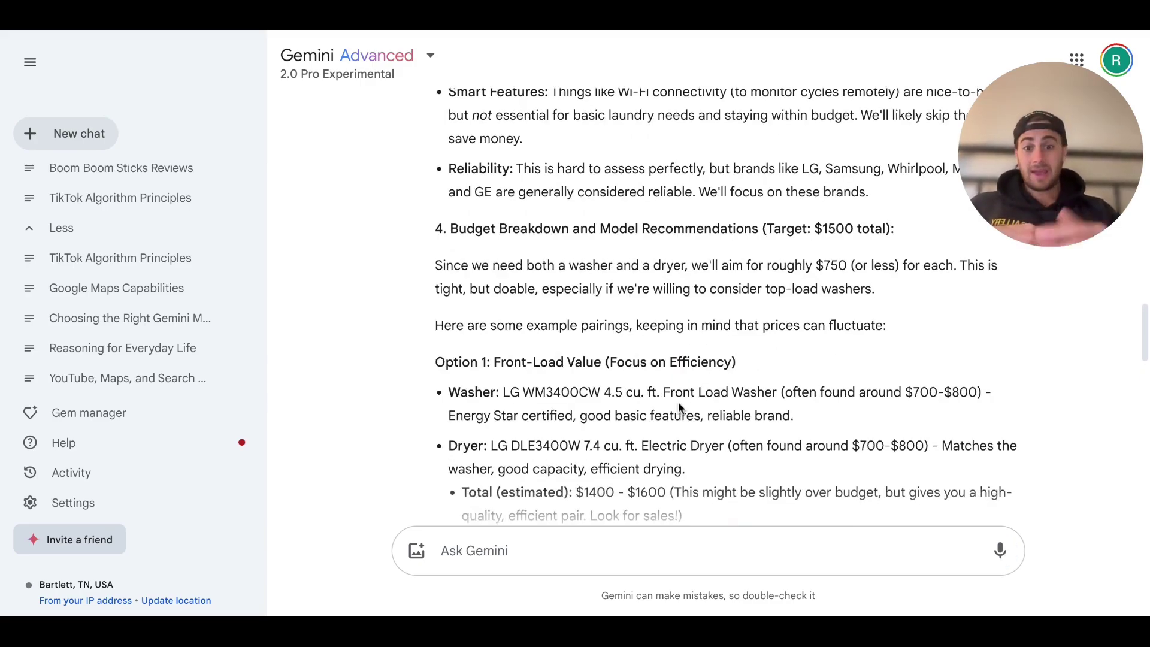
Review the recommended washer and dryer pairings, their estimated totals and the advice on where to buy and save money.
{"action": "scroll", "coordinate": [679, 404], "scroll_direction": "down", "scroll_amount": 6}
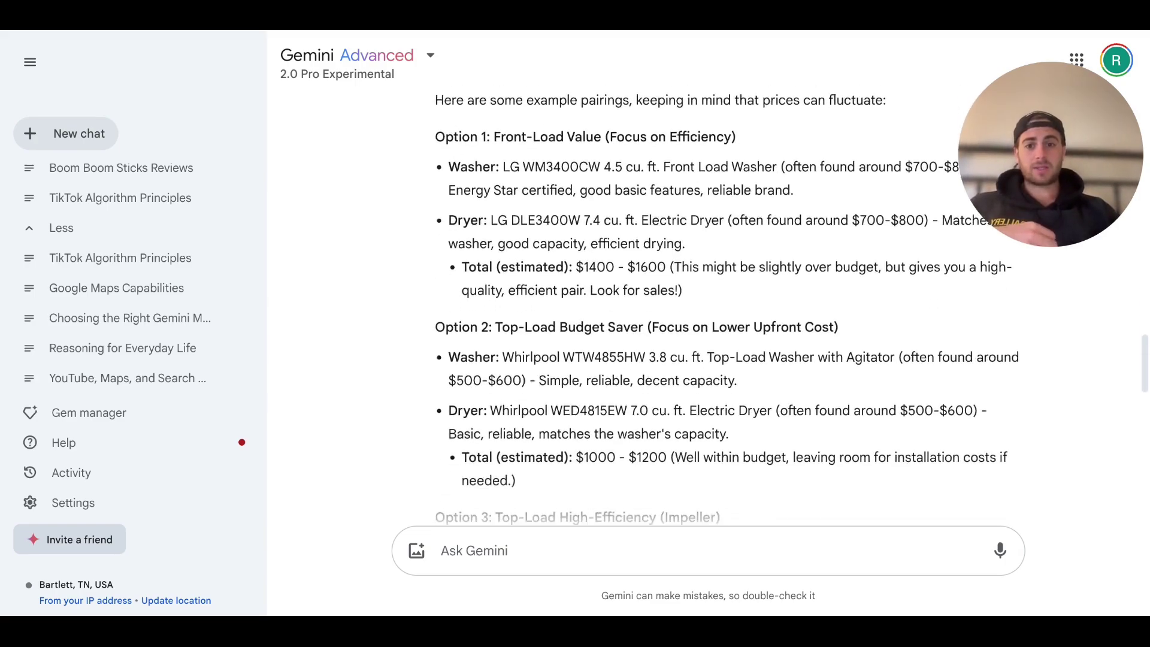
{"action": "scroll", "coordinate": [707, 308], "scroll_direction": "down", "scroll_amount": 3}
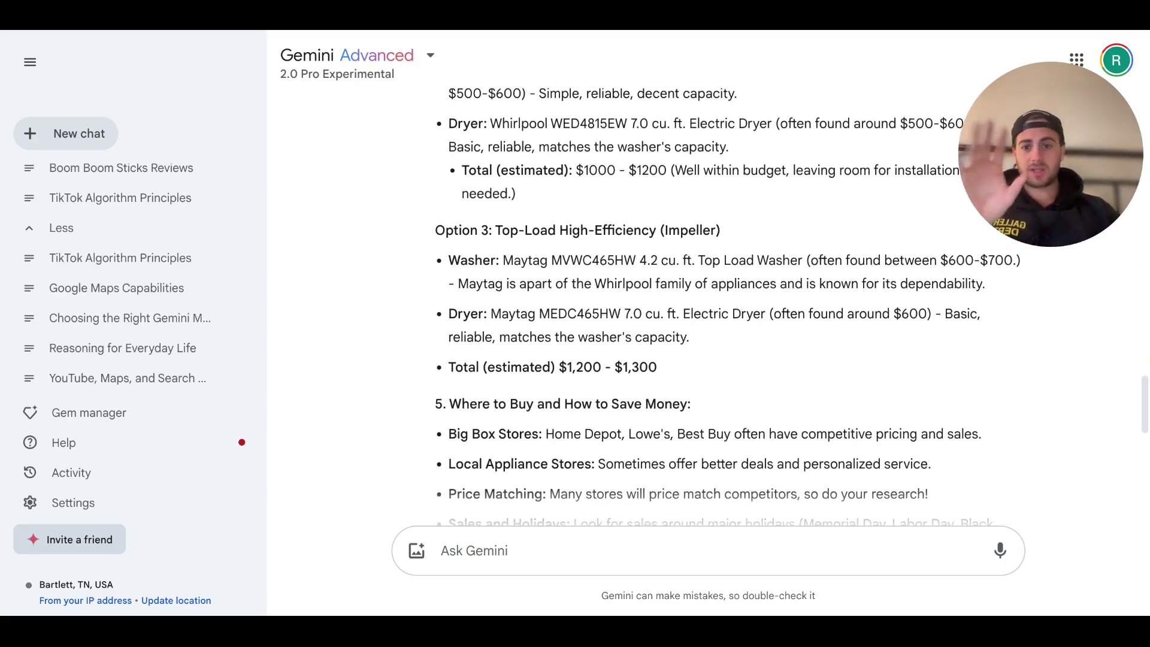
{"action": "scroll", "coordinate": [792, 307], "scroll_direction": "down", "scroll_amount": 1}
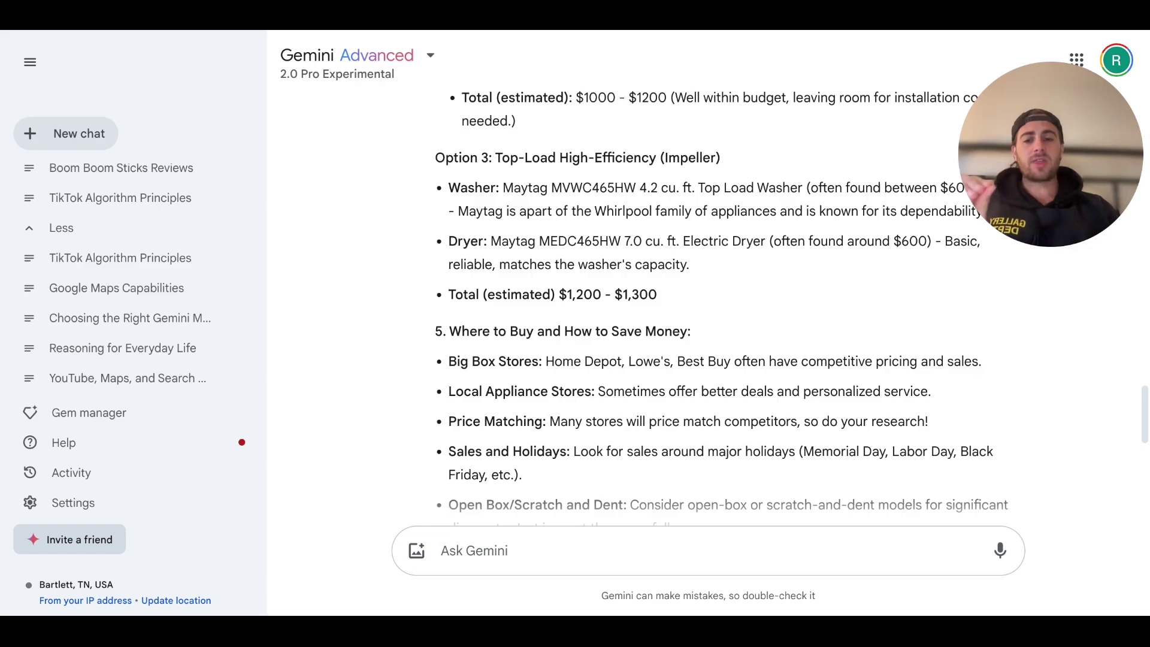
Read the final recommendation and steps for the washer and dryer purchase, and recheck the where-to-buy advice.
{"action": "scroll", "coordinate": [564, 242], "scroll_direction": "down", "scroll_amount": 6}
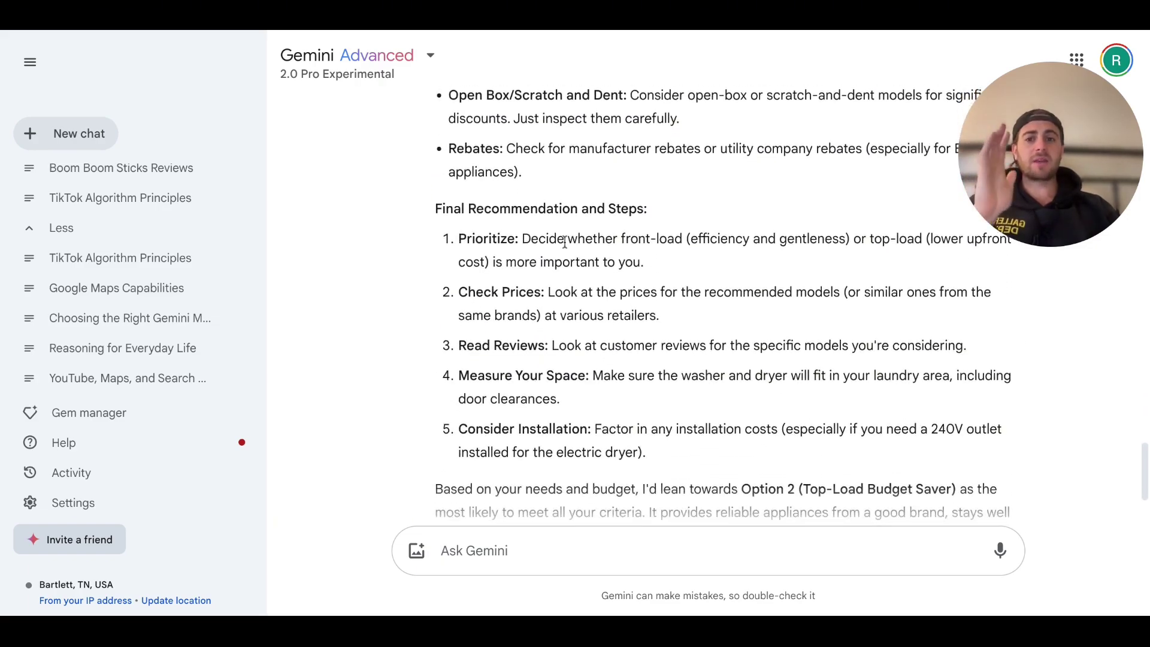
{"action": "scroll", "coordinate": [563, 238], "scroll_direction": "down", "scroll_amount": 3}
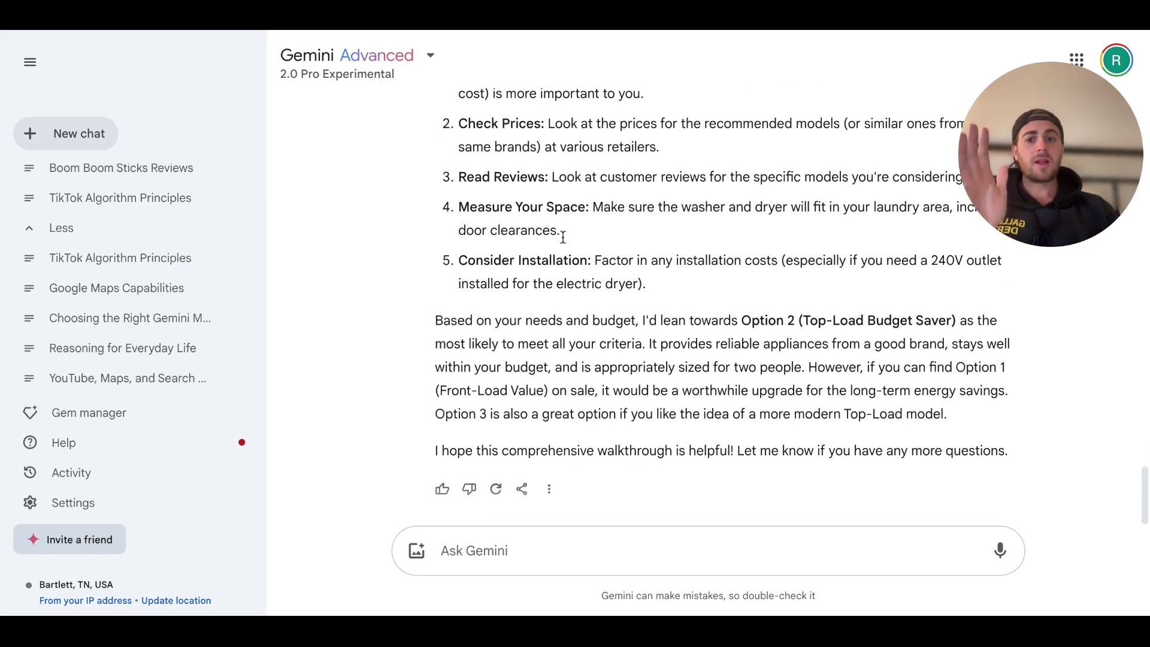
{"action": "scroll", "coordinate": [511, 222], "scroll_direction": "up", "scroll_amount": 6}
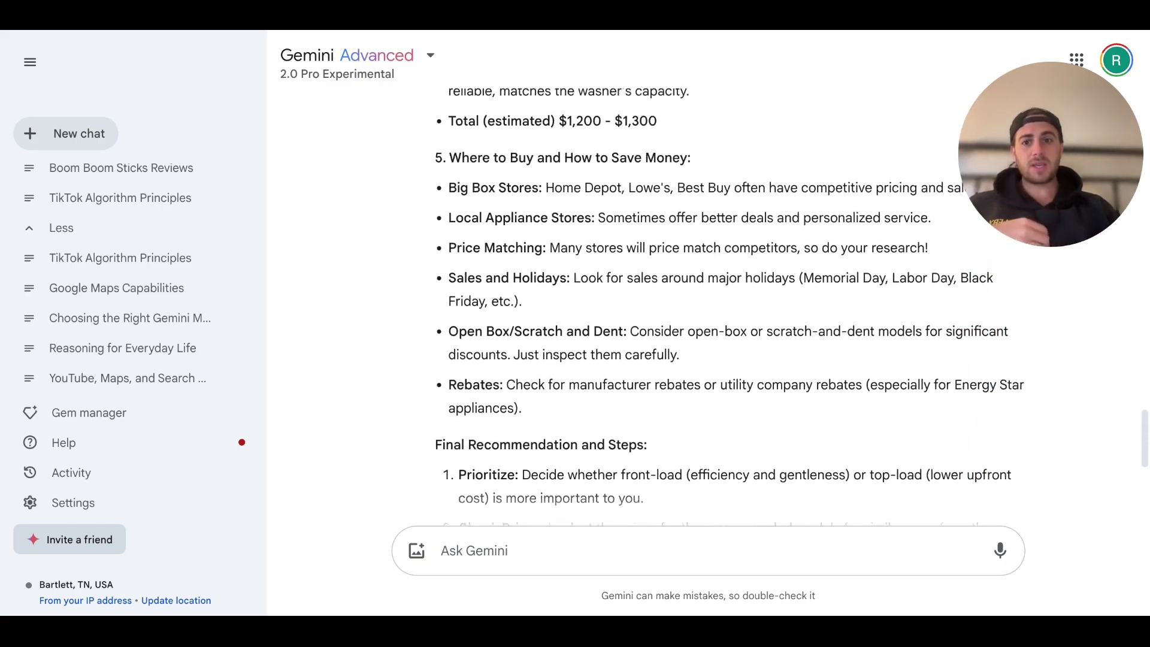
{"action": "scroll", "coordinate": [497, 205], "scroll_direction": "up", "scroll_amount": 1}
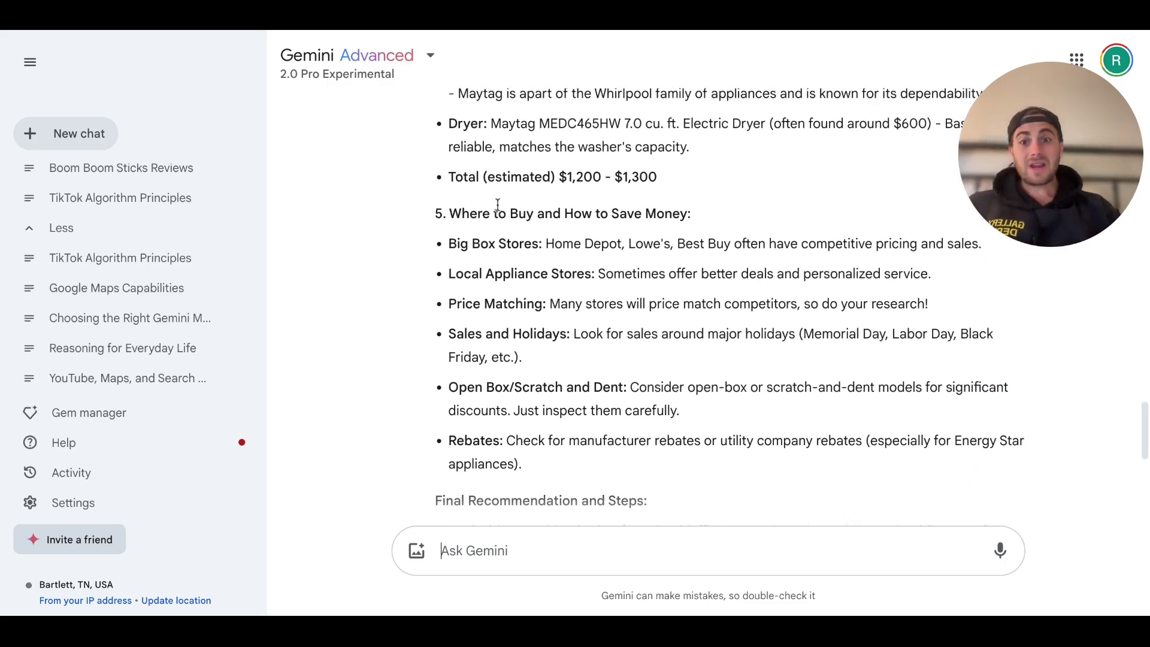
Compare the washer and dryer pairings, highlighting the Big Box Stores tip and the Option 3 and Option 2 headings in turn.
{"action": "triple_click", "coordinate": [500, 252]}
{"action": "scroll", "coordinate": [533, 269], "scroll_direction": "up", "scroll_amount": 2}
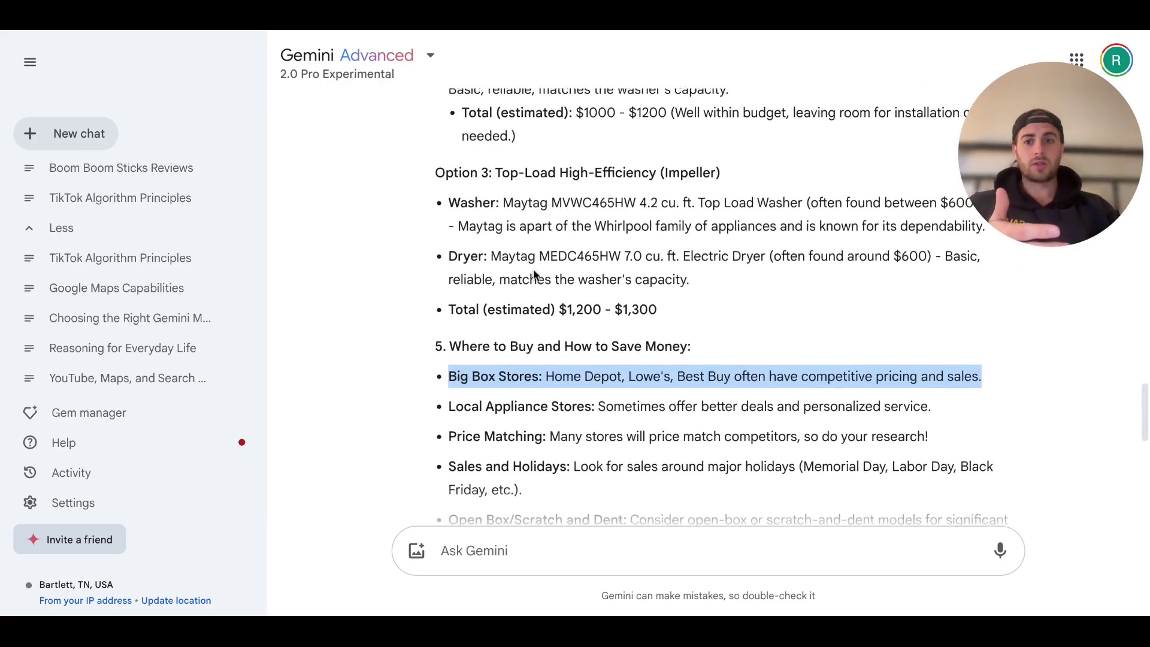
{"action": "scroll", "coordinate": [533, 273], "scroll_direction": "up", "scroll_amount": 1}
{"action": "triple_click", "coordinate": [544, 228]}
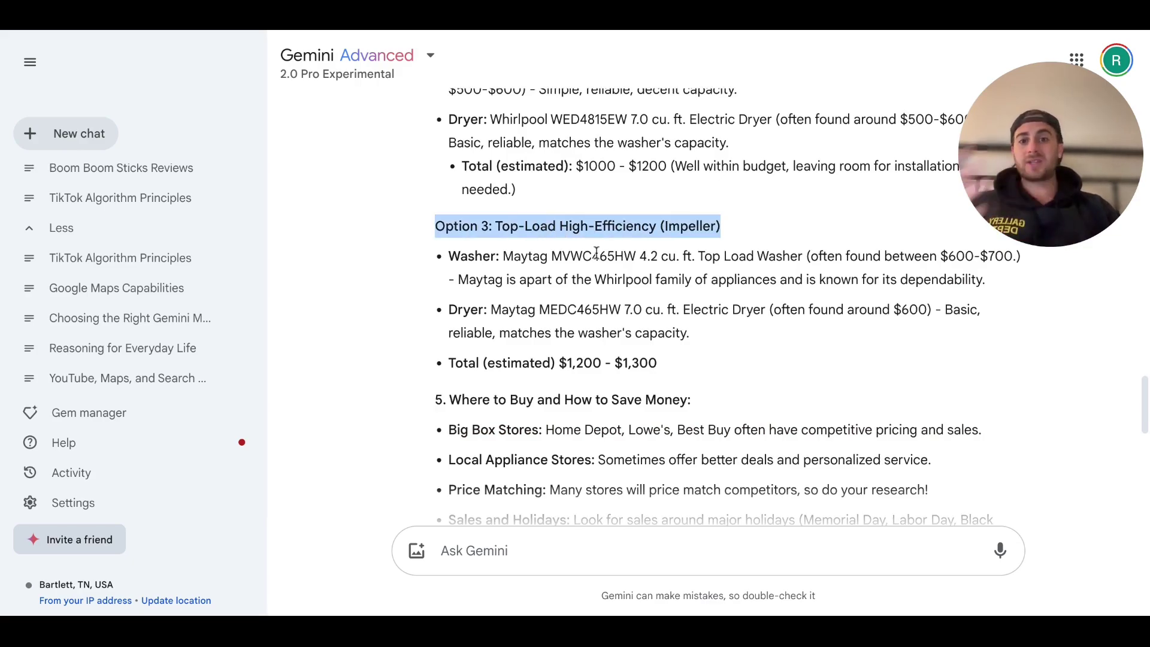
{"action": "scroll", "coordinate": [596, 254], "scroll_direction": "up", "scroll_amount": 3}
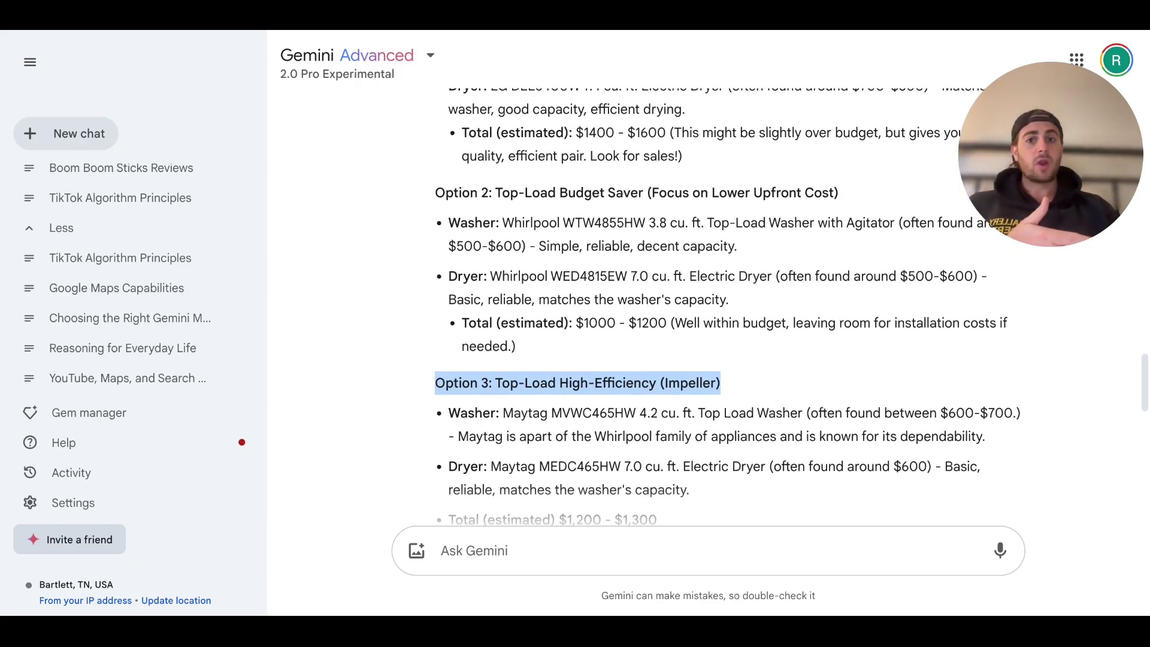
{"action": "triple_click", "coordinate": [538, 198]}
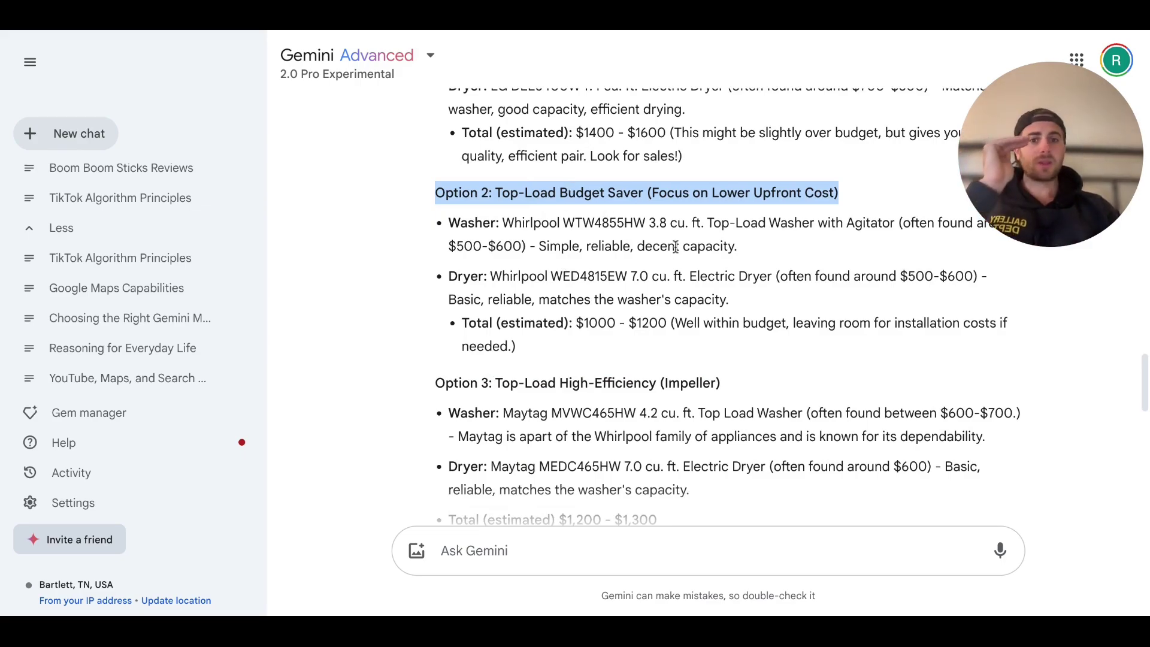
{"action": "scroll", "coordinate": [675, 247], "scroll_direction": "up", "scroll_amount": 1}
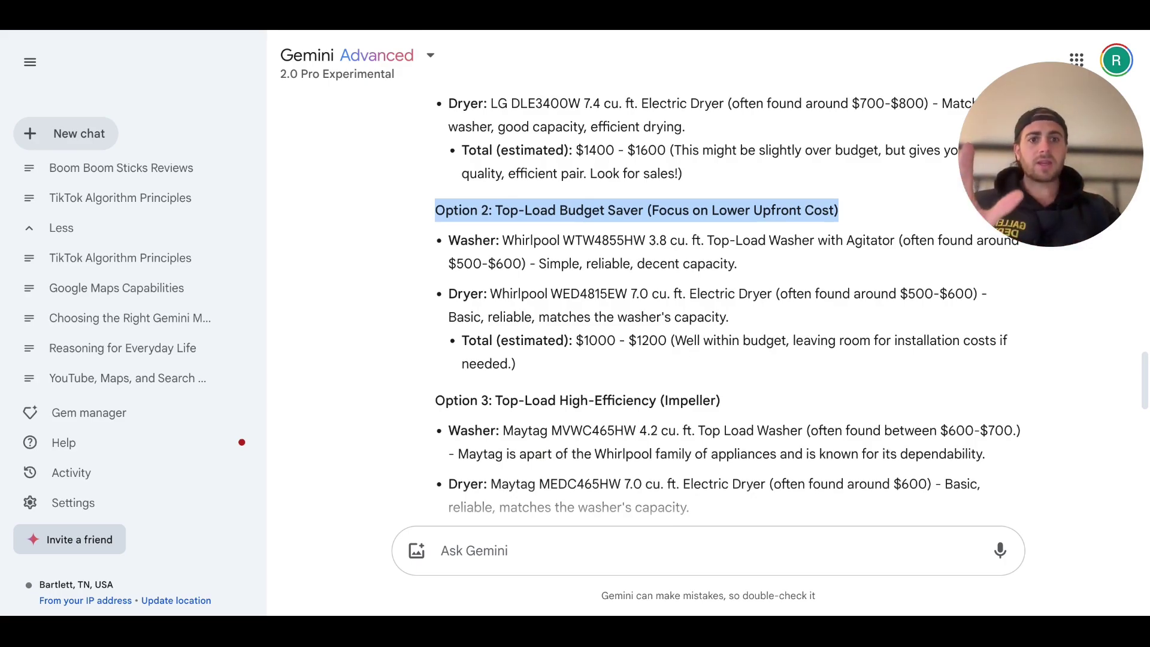
{"action": "scroll", "coordinate": [676, 299], "scroll_direction": "up", "scroll_amount": 2}
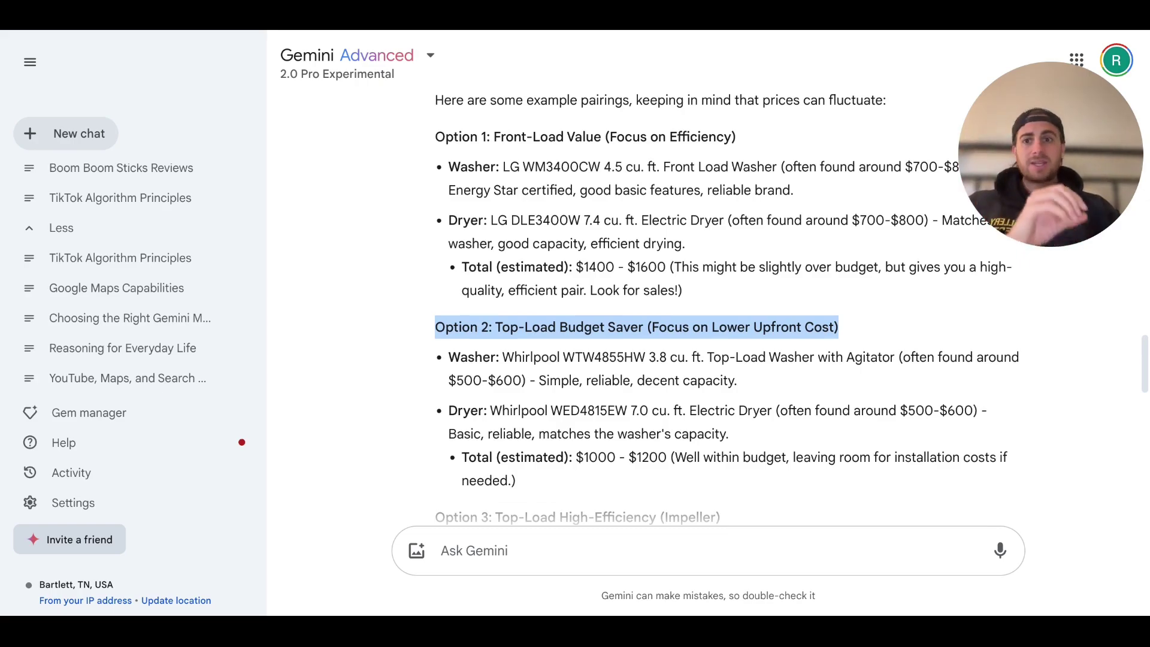
View the list of available Gemini models, close it and look back over the key features to consider for the appliances.
{"action": "left_click", "coordinate": [371, 64]}
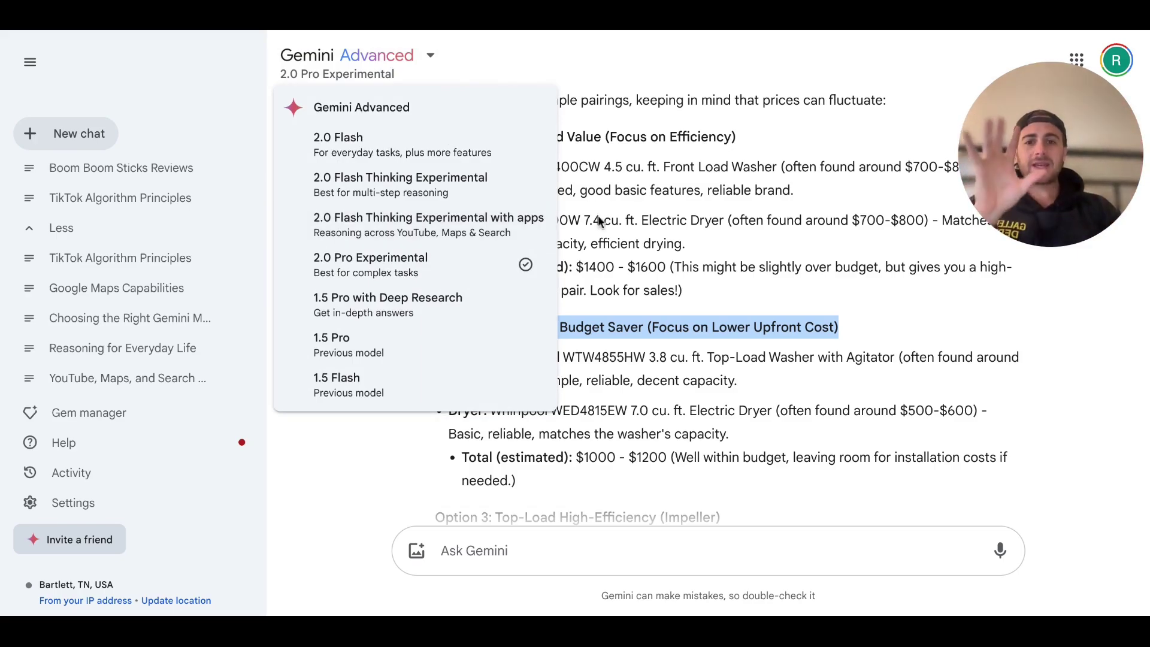
{"action": "left_click", "coordinate": [661, 228]}
{"action": "scroll", "coordinate": [661, 227], "scroll_direction": "down", "scroll_amount": 4}
{"action": "scroll", "coordinate": [661, 228], "scroll_direction": "up", "scroll_amount": 4}
{"action": "scroll", "coordinate": [663, 233], "scroll_direction": "up", "scroll_amount": 10}
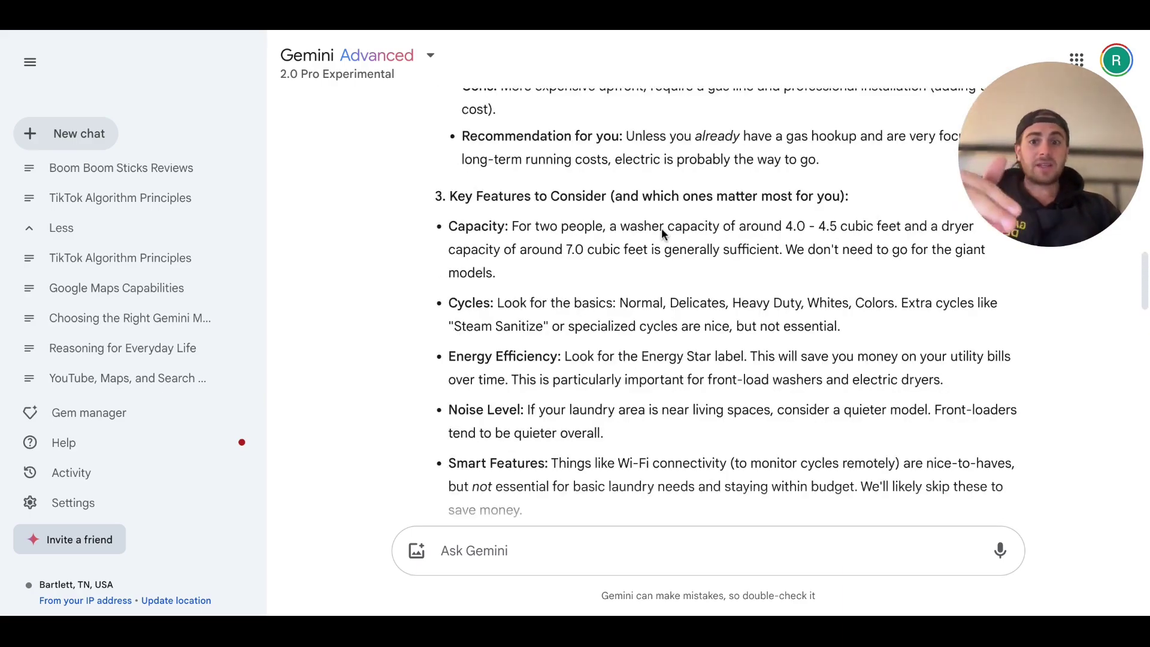
{"action": "scroll", "coordinate": [663, 254], "scroll_direction": "up", "scroll_amount": 7}
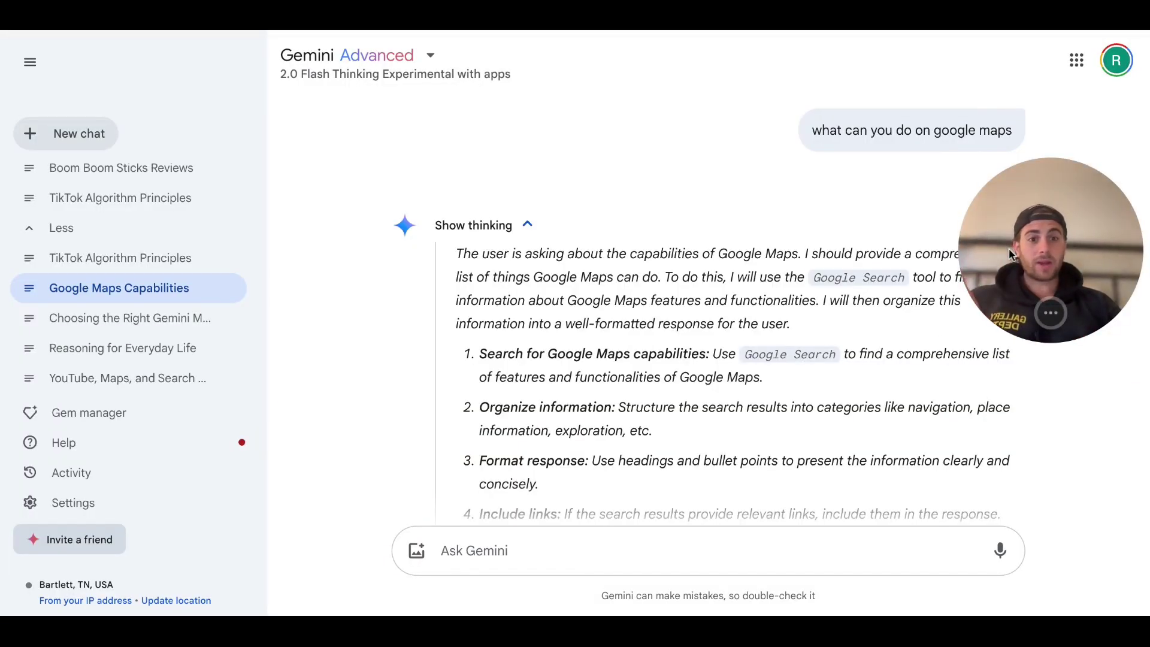
Examine the reasoning and the navigation and directions features in the Google Maps Capabilities chat.
{"action": "left_click_drag", "start_coordinate": [1028, 249], "coordinate": [1026, 163]}
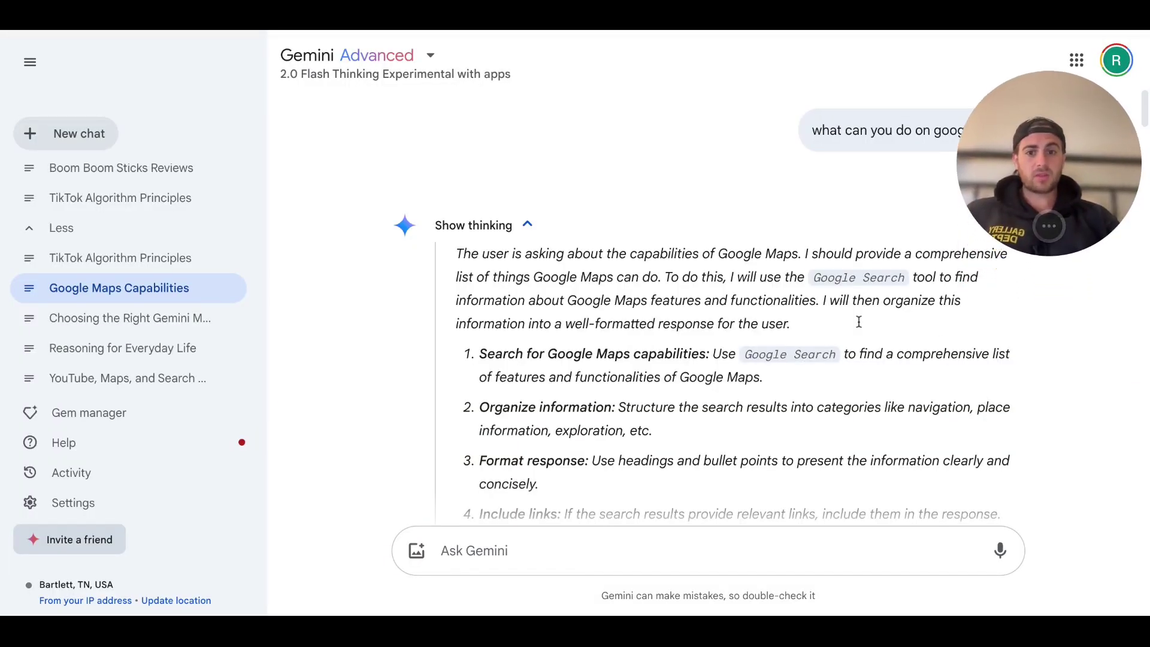
{"action": "scroll", "coordinate": [859, 322], "scroll_direction": "down", "scroll_amount": 2}
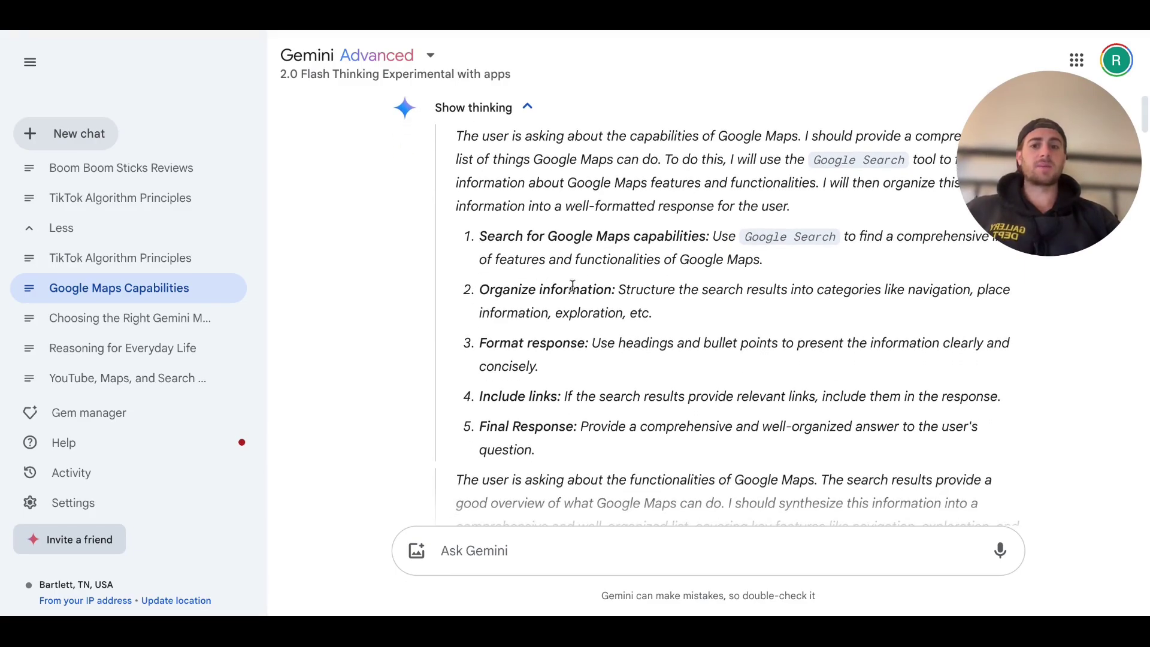
{"action": "scroll", "coordinate": [503, 262], "scroll_direction": "down", "scroll_amount": 2}
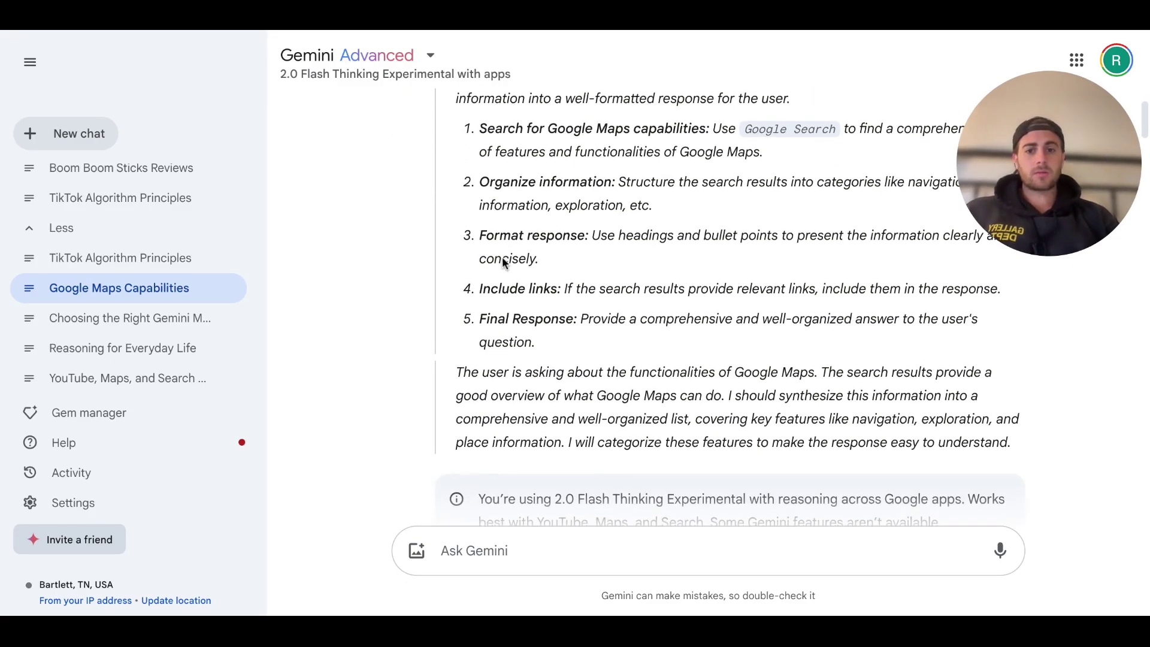
{"action": "scroll", "coordinate": [502, 257], "scroll_direction": "down", "scroll_amount": 6}
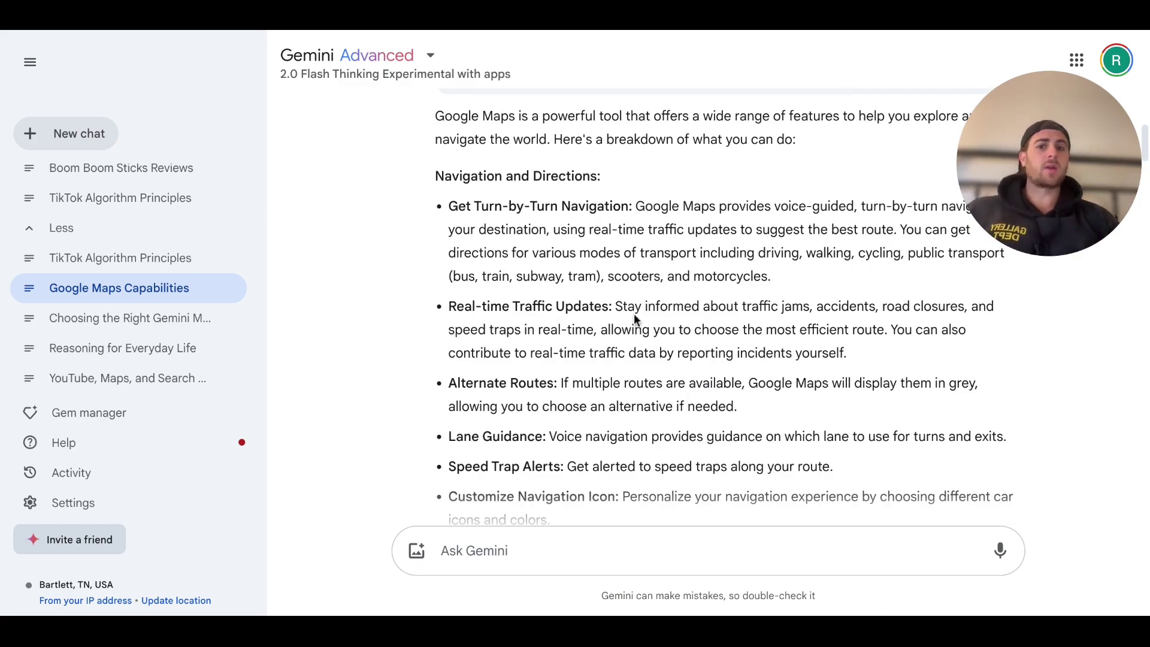
{"action": "scroll", "coordinate": [583, 326], "scroll_direction": "down", "scroll_amount": 1}
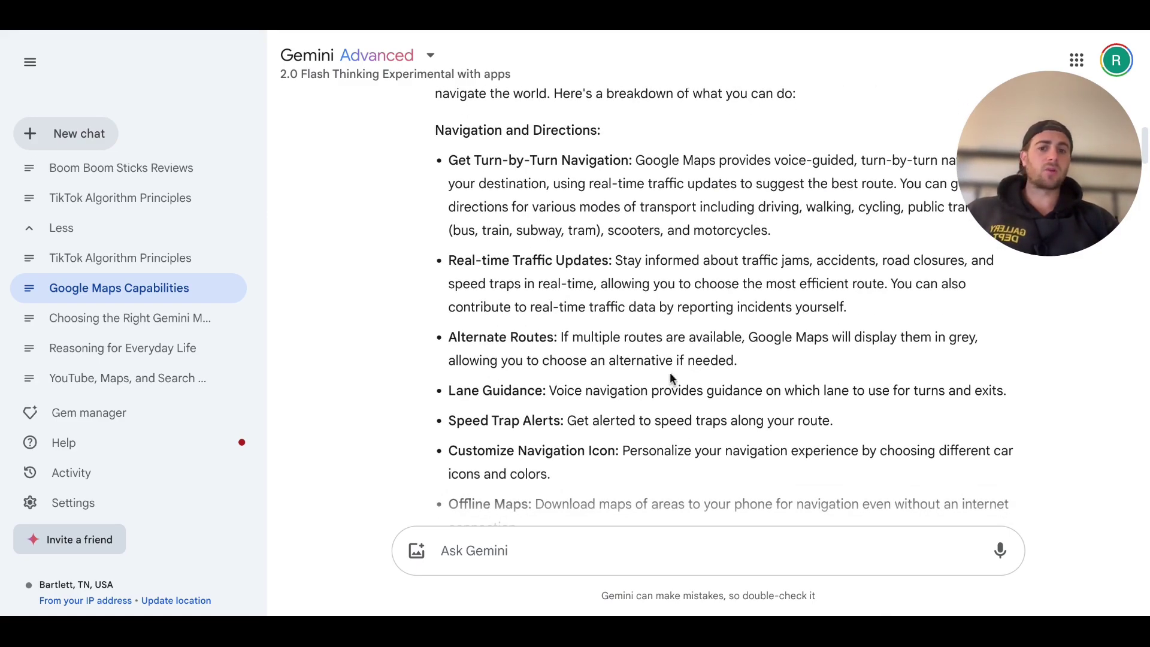
{"action": "scroll", "coordinate": [662, 381], "scroll_direction": "down", "scroll_amount": 1}
{"action": "scroll", "coordinate": [560, 301], "scroll_direction": "down", "scroll_amount": 1}
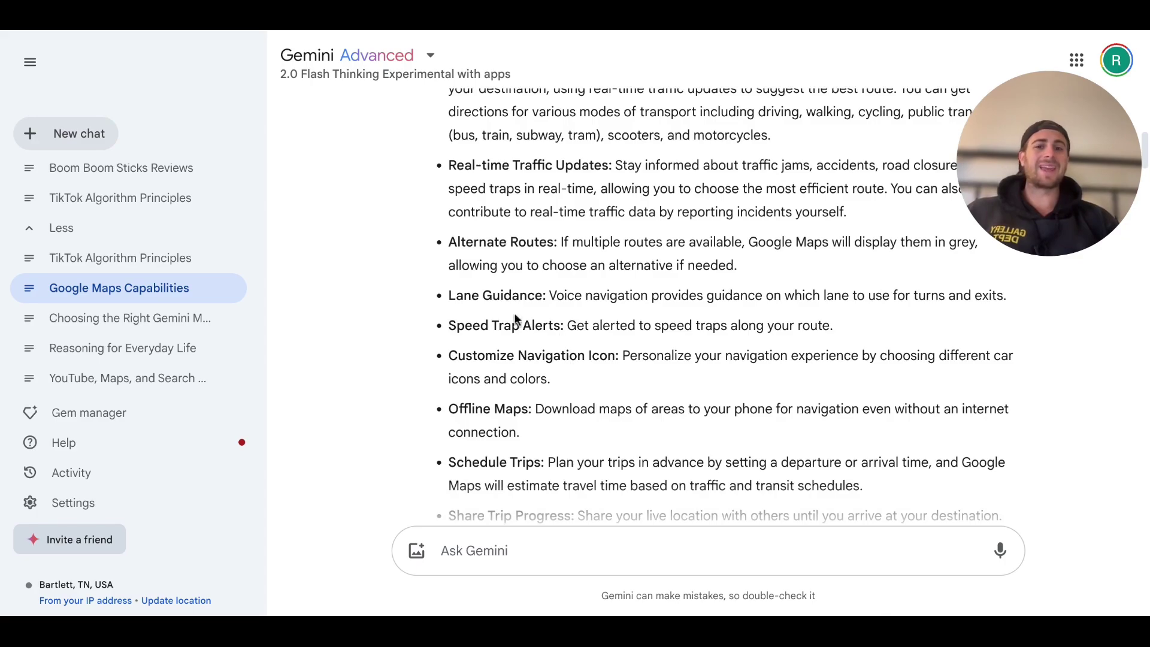
{"action": "scroll", "coordinate": [556, 314], "scroll_direction": "down", "scroll_amount": 4}
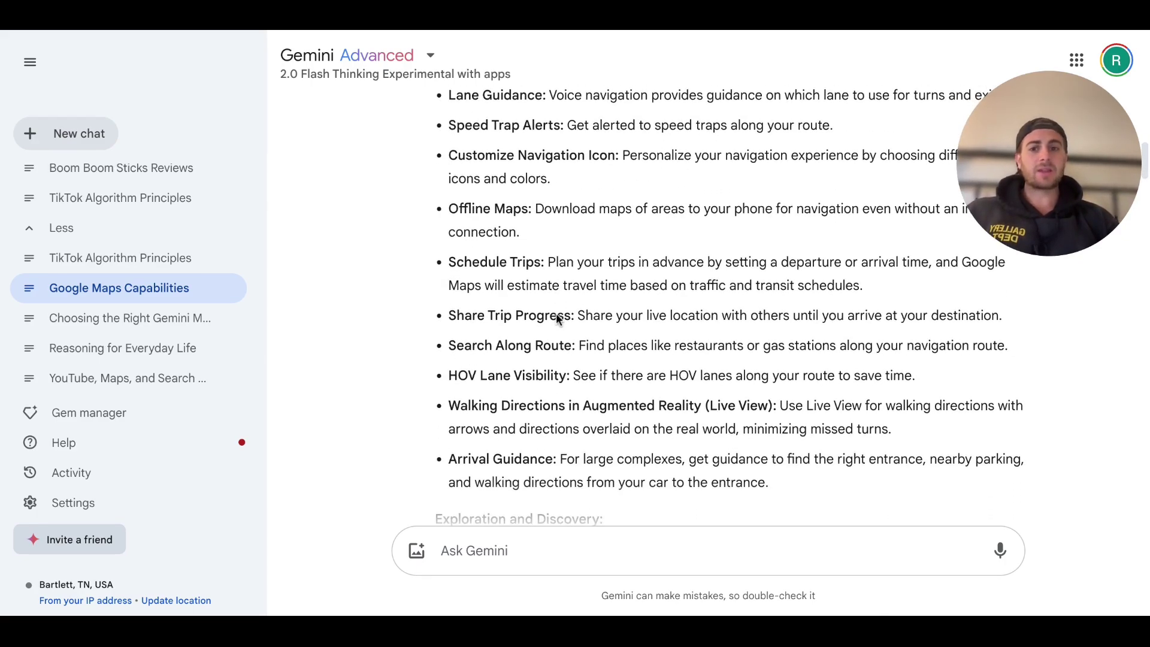
Read the exploration, place information and remaining Google Maps features through to the end of the answer.
{"action": "scroll", "coordinate": [544, 303], "scroll_direction": "down", "scroll_amount": 4}
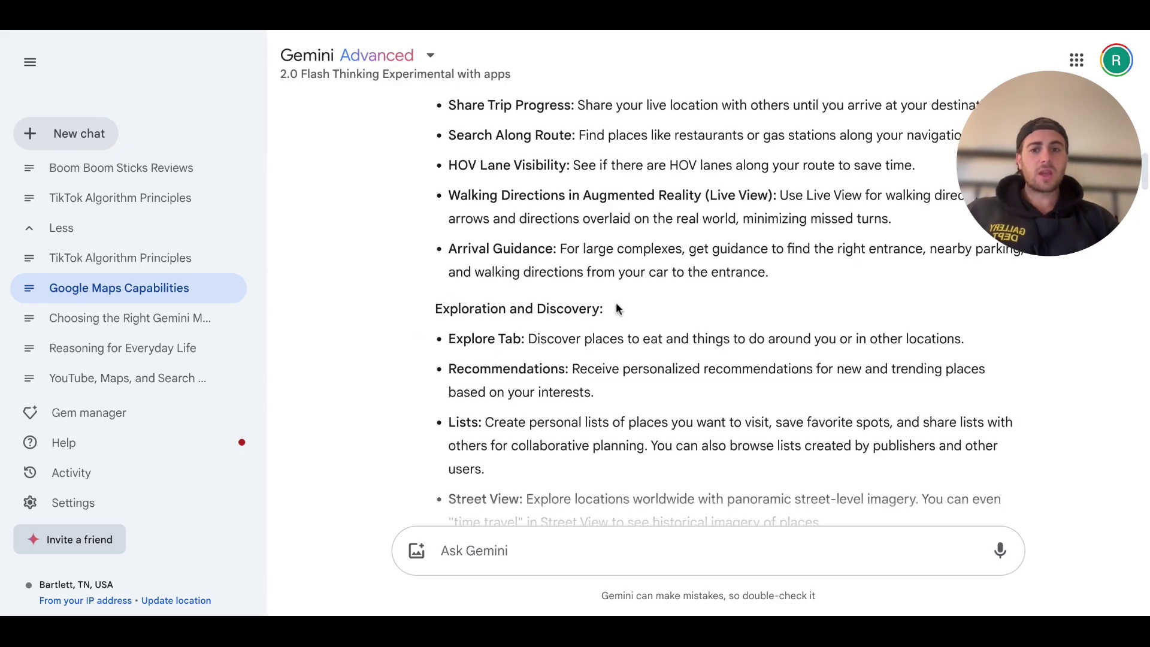
{"action": "scroll", "coordinate": [506, 353], "scroll_direction": "down", "scroll_amount": 6}
{"action": "scroll", "coordinate": [509, 349], "scroll_direction": "down", "scroll_amount": 1}
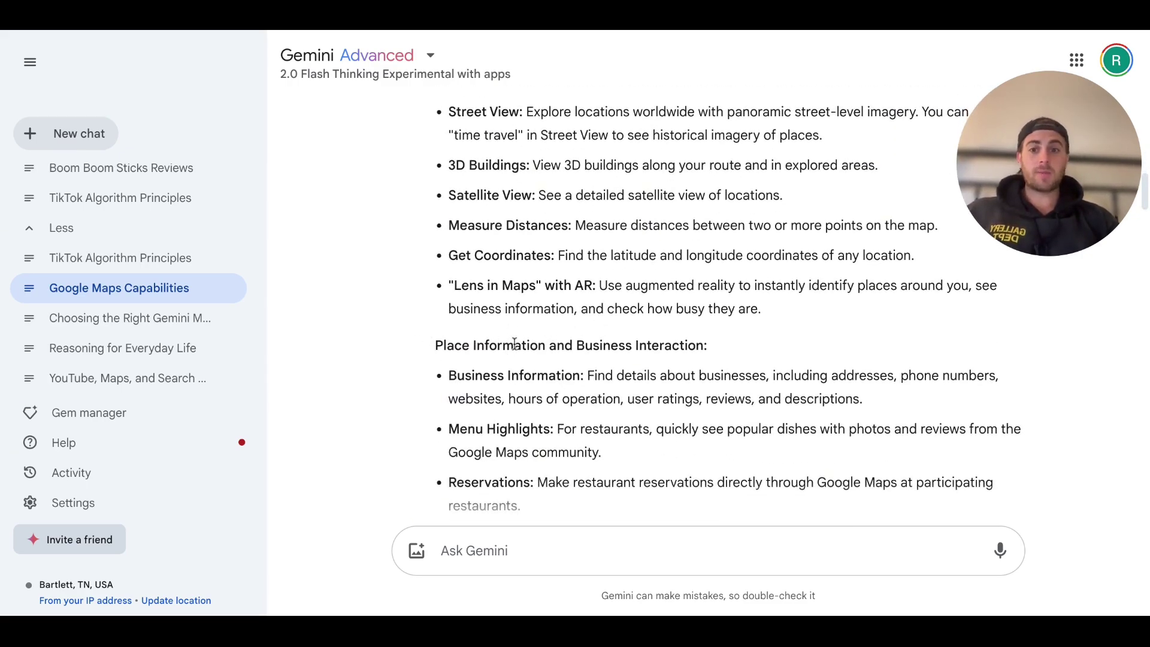
{"action": "scroll", "coordinate": [514, 344], "scroll_direction": "down", "scroll_amount": 7}
{"action": "scroll", "coordinate": [514, 354], "scroll_direction": "down", "scroll_amount": 15}
{"action": "scroll", "coordinate": [515, 354], "scroll_direction": "down", "scroll_amount": 2}
Review the question about Carbone reservations in Miami for the next month and the reasoning behind its answer.
{"action": "scroll", "coordinate": [515, 354], "scroll_direction": "up", "scroll_amount": 2}
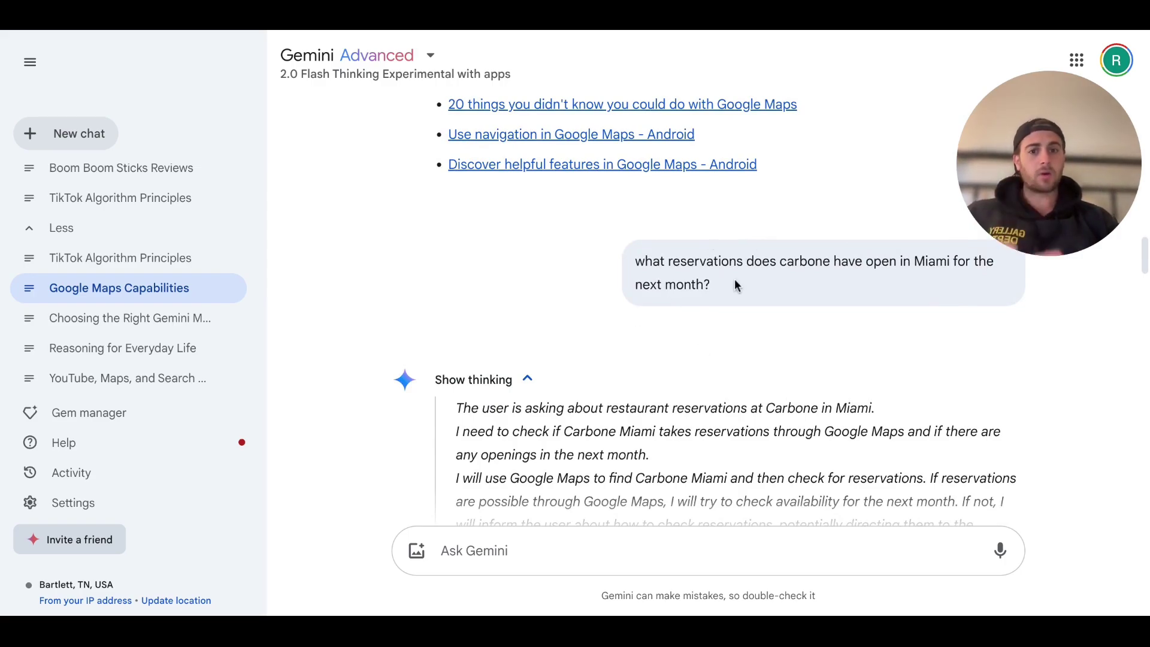
{"action": "scroll", "coordinate": [707, 354], "scroll_direction": "down", "scroll_amount": 3}
{"action": "scroll", "coordinate": [705, 355], "scroll_direction": "down", "scroll_amount": 18}
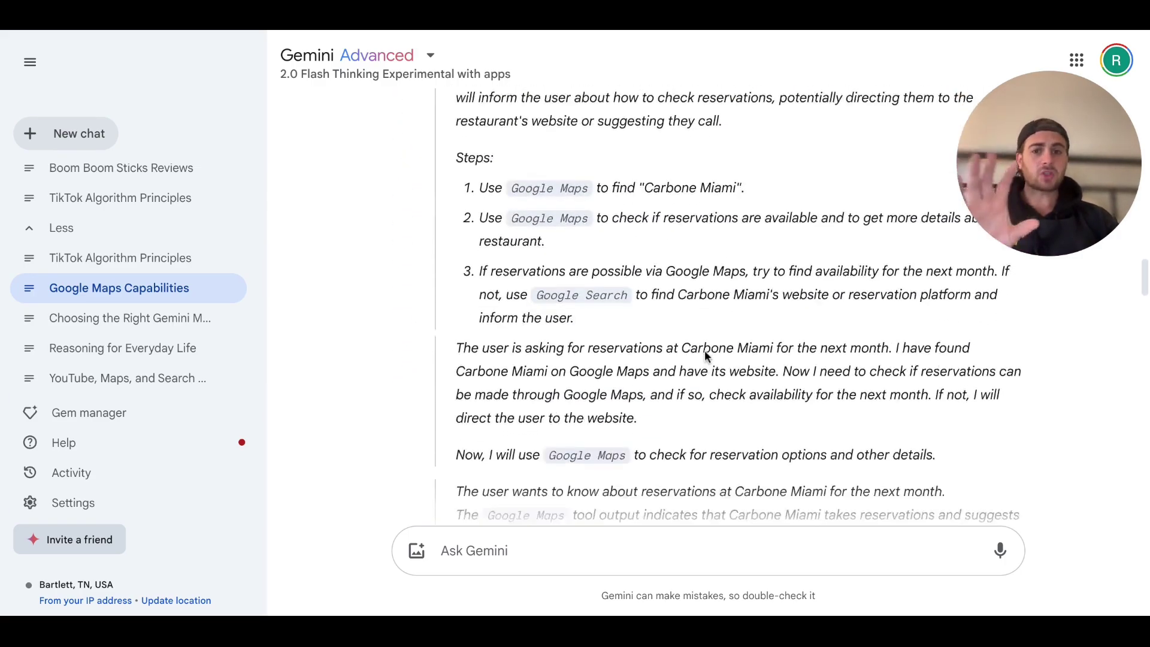
Examine the answer on the nearest Tesla charging station to the Hard Rock in Tampa, including its reasoning and map.
{"action": "scroll", "coordinate": [706, 354], "scroll_direction": "down", "scroll_amount": 2}
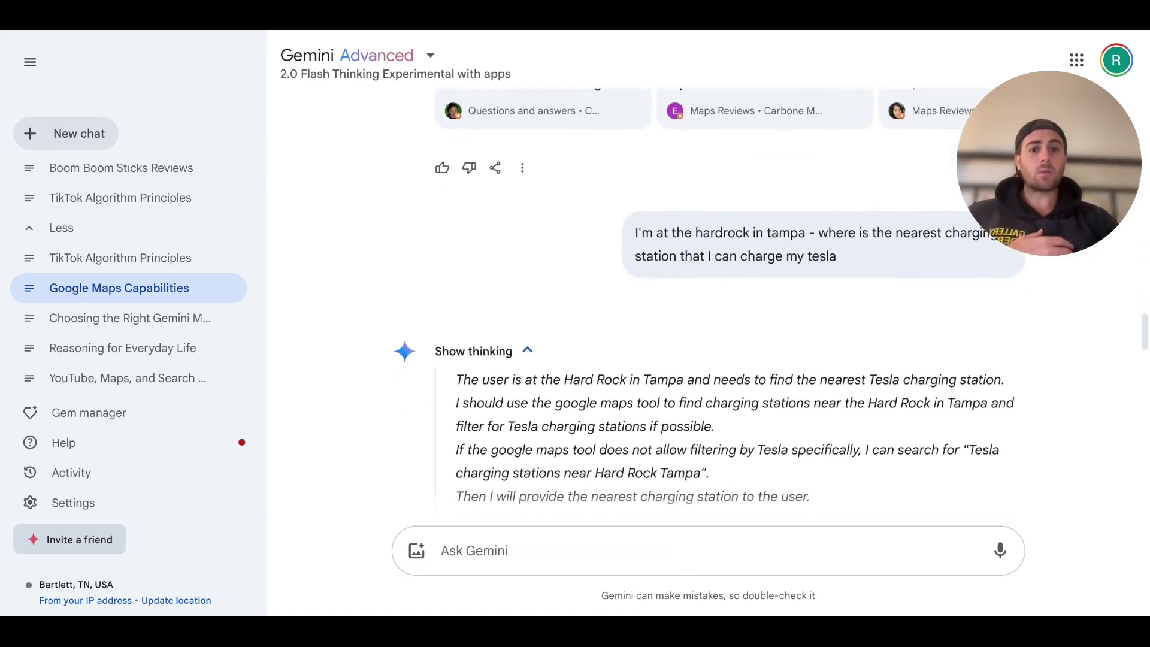
{"action": "scroll", "coordinate": [706, 355], "scroll_direction": "up", "scroll_amount": 2}
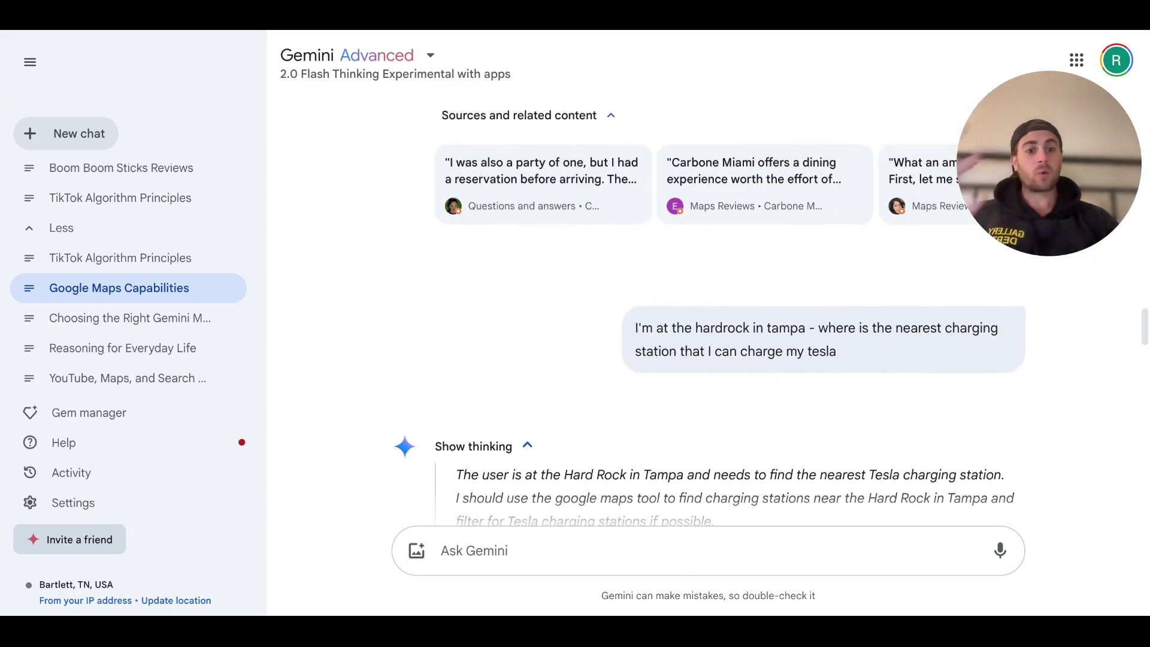
{"action": "scroll", "coordinate": [709, 308], "scroll_direction": "down", "scroll_amount": 20}
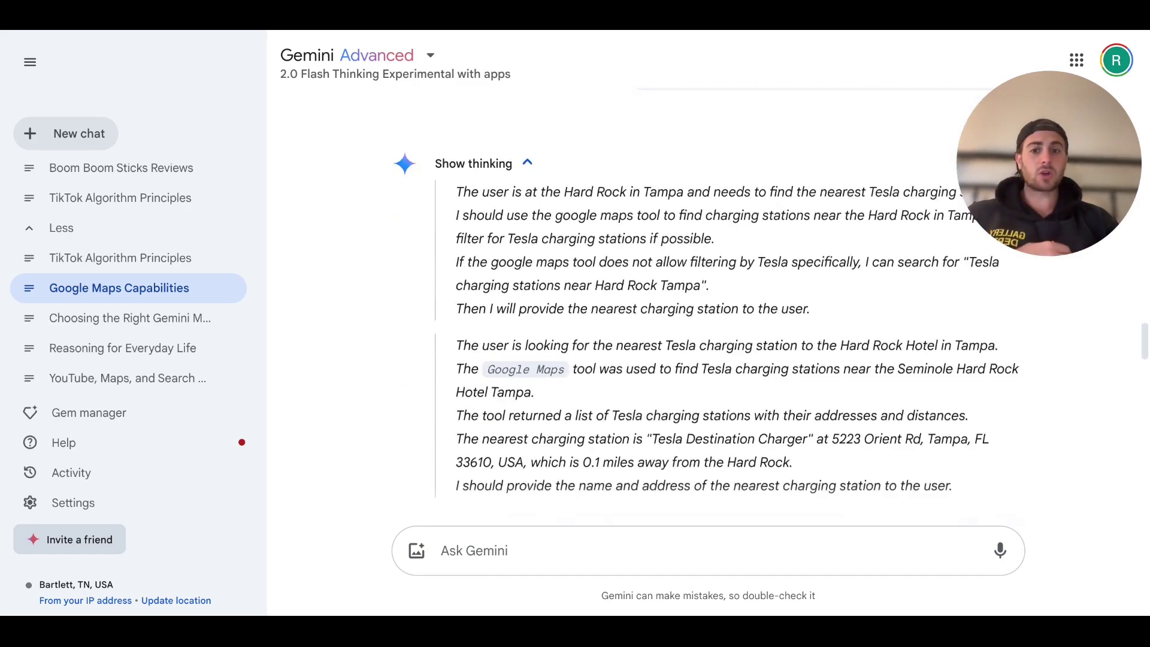
{"action": "scroll", "coordinate": [767, 373], "scroll_direction": "up", "scroll_amount": 5}
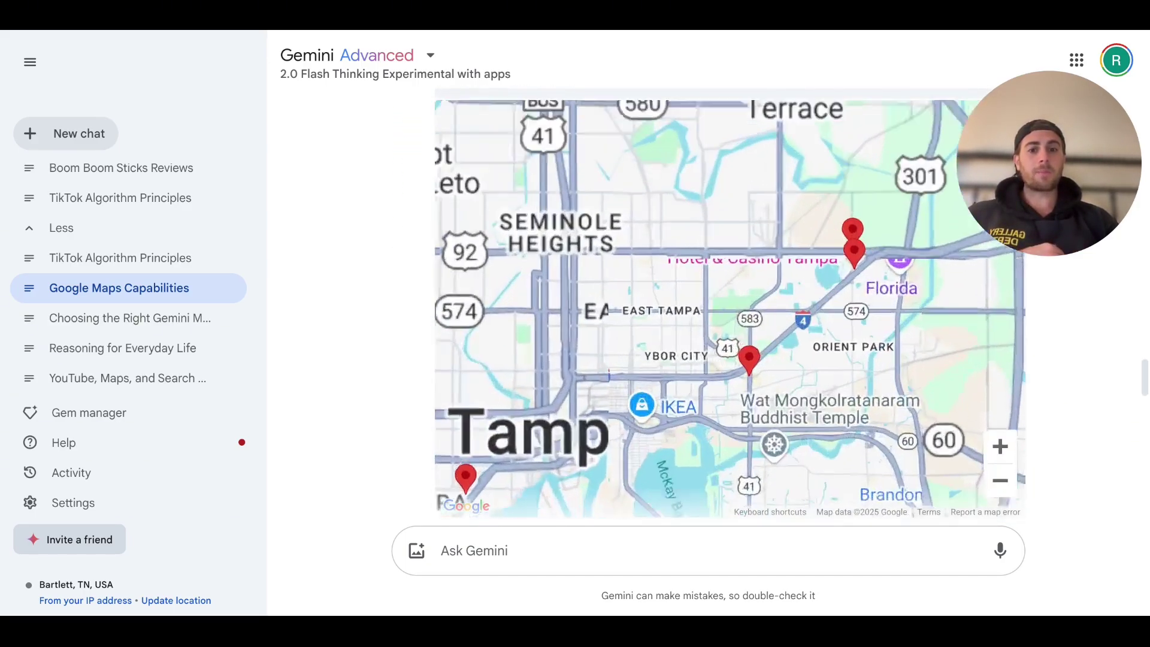
{"action": "scroll", "coordinate": [766, 373], "scroll_direction": "down", "scroll_amount": 3}
{"action": "scroll", "coordinate": [758, 359], "scroll_direction": "down", "scroll_amount": 3}
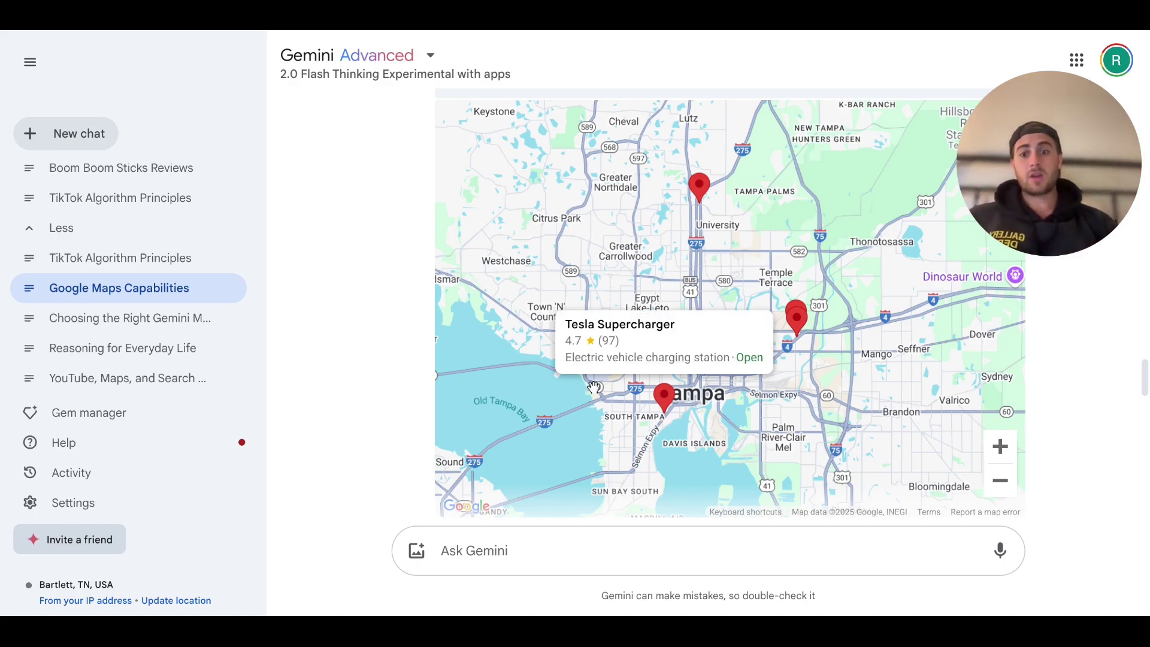
{"action": "scroll", "coordinate": [339, 390], "scroll_direction": "down", "scroll_amount": 4}
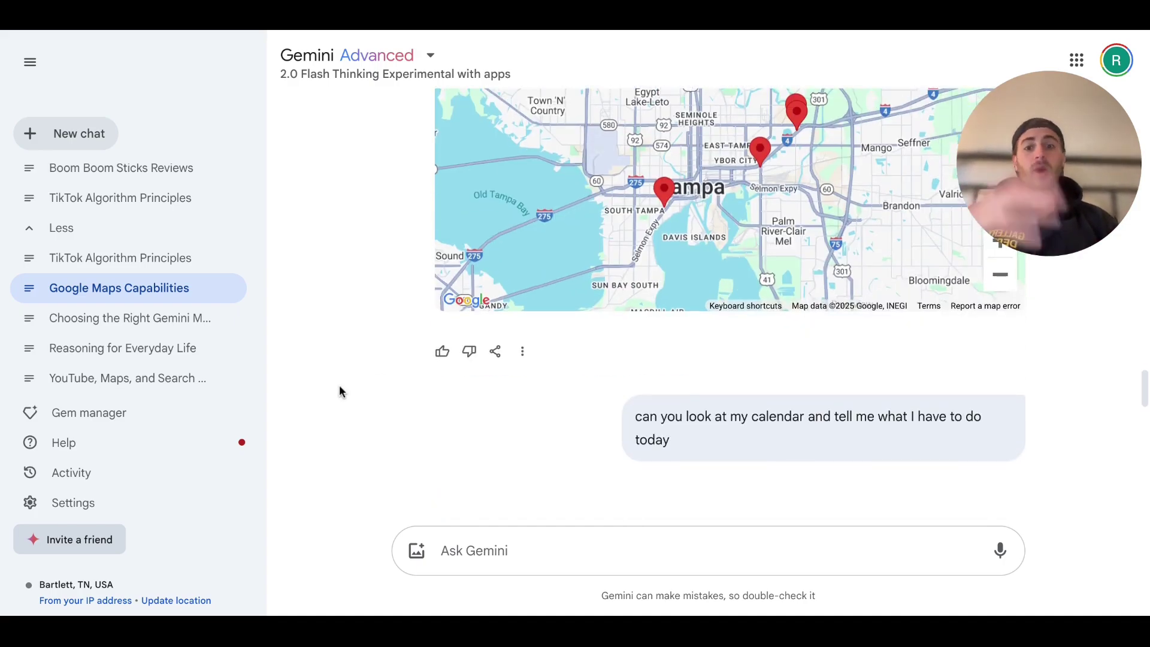